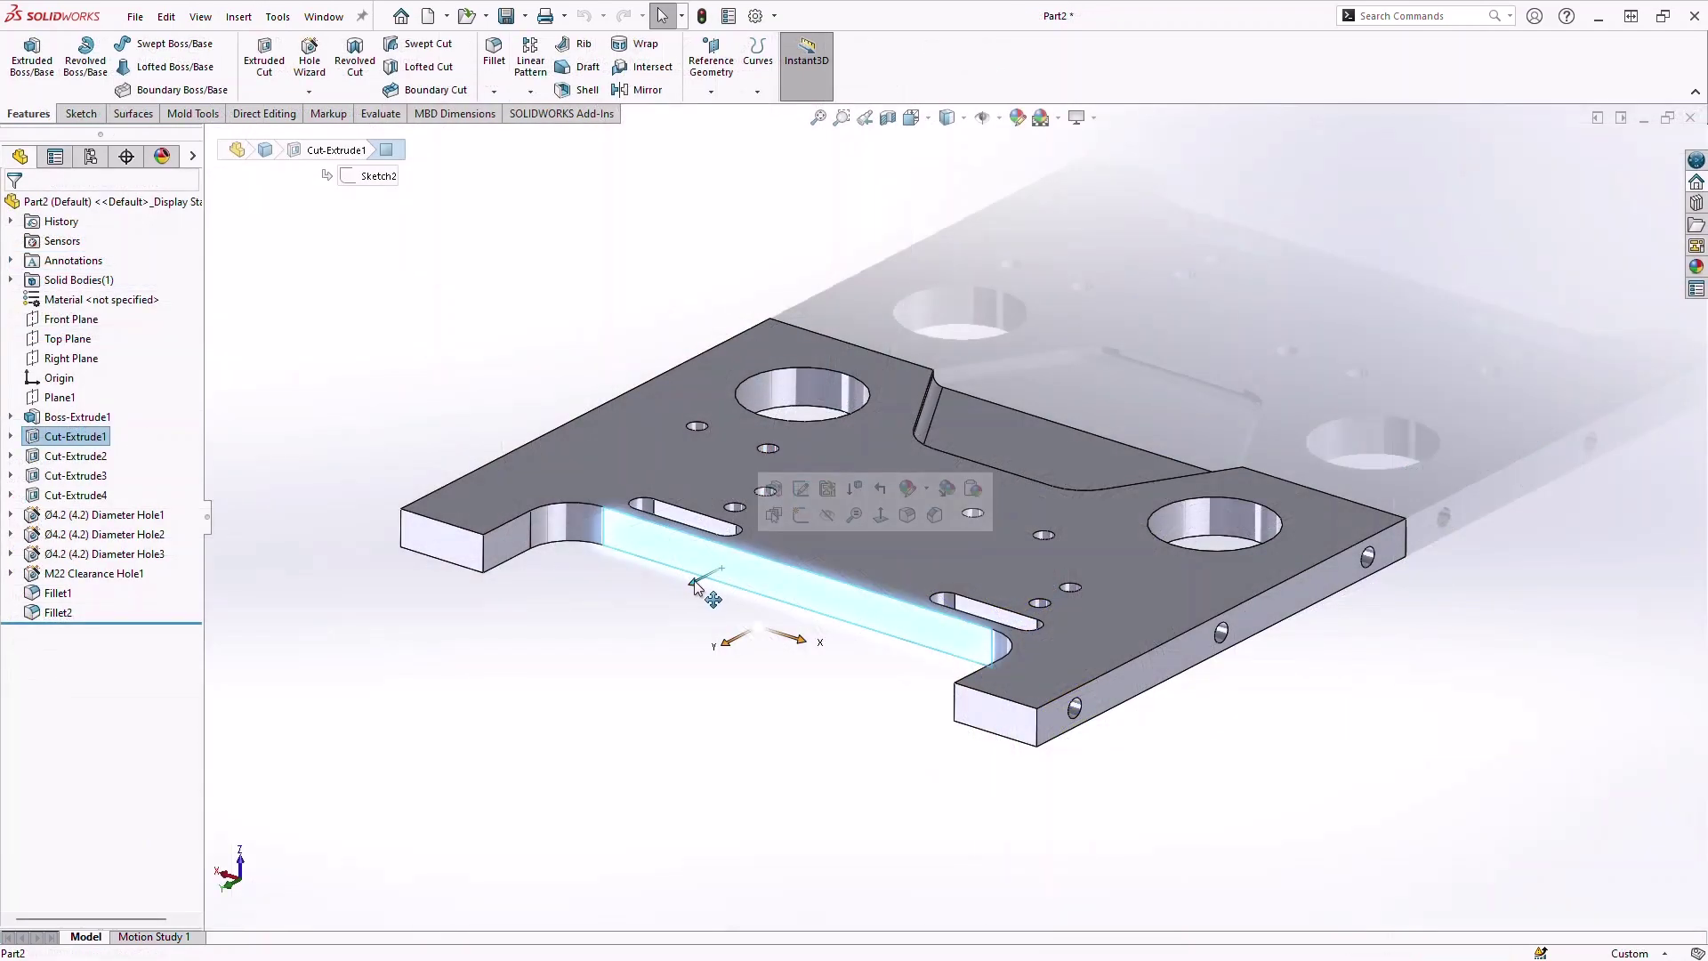
# Drag the plate's slot face outward with Instant3D to 10.74
pyautogui.moveTo(696, 584); pyautogui.dragTo(658, 597)
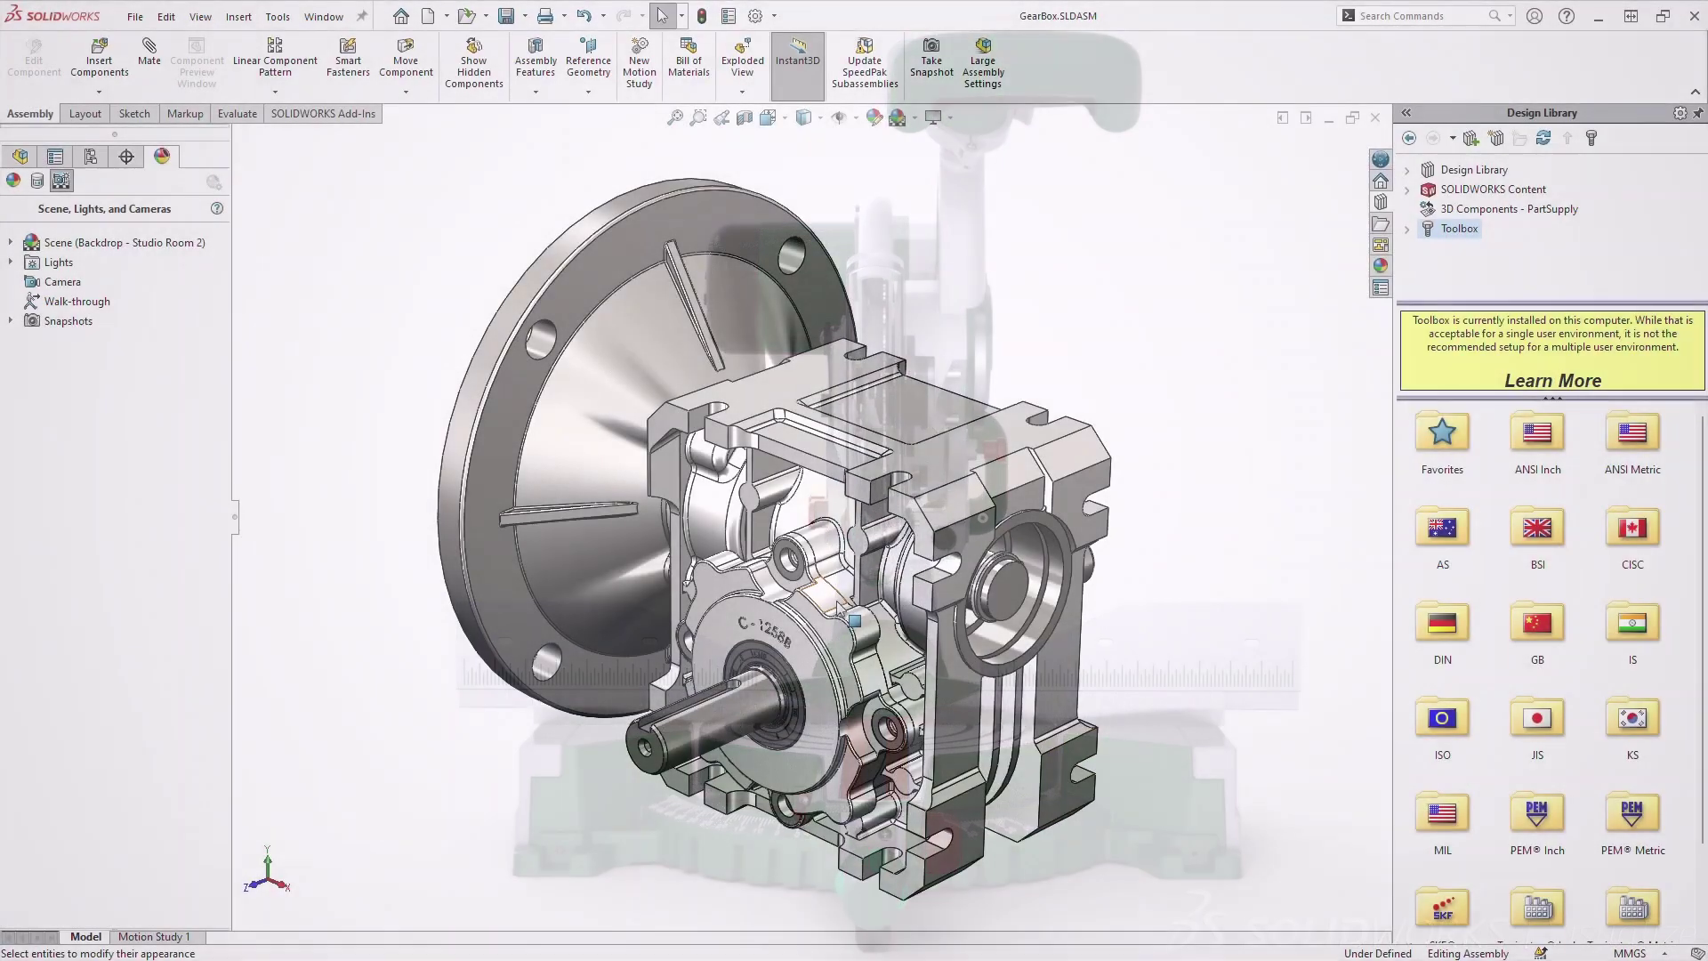
# Hide the Outer Casting and place an ANSI Metric M6 Hex Screw in the lug hole
pyautogui.scroll(-3, 833, 594)
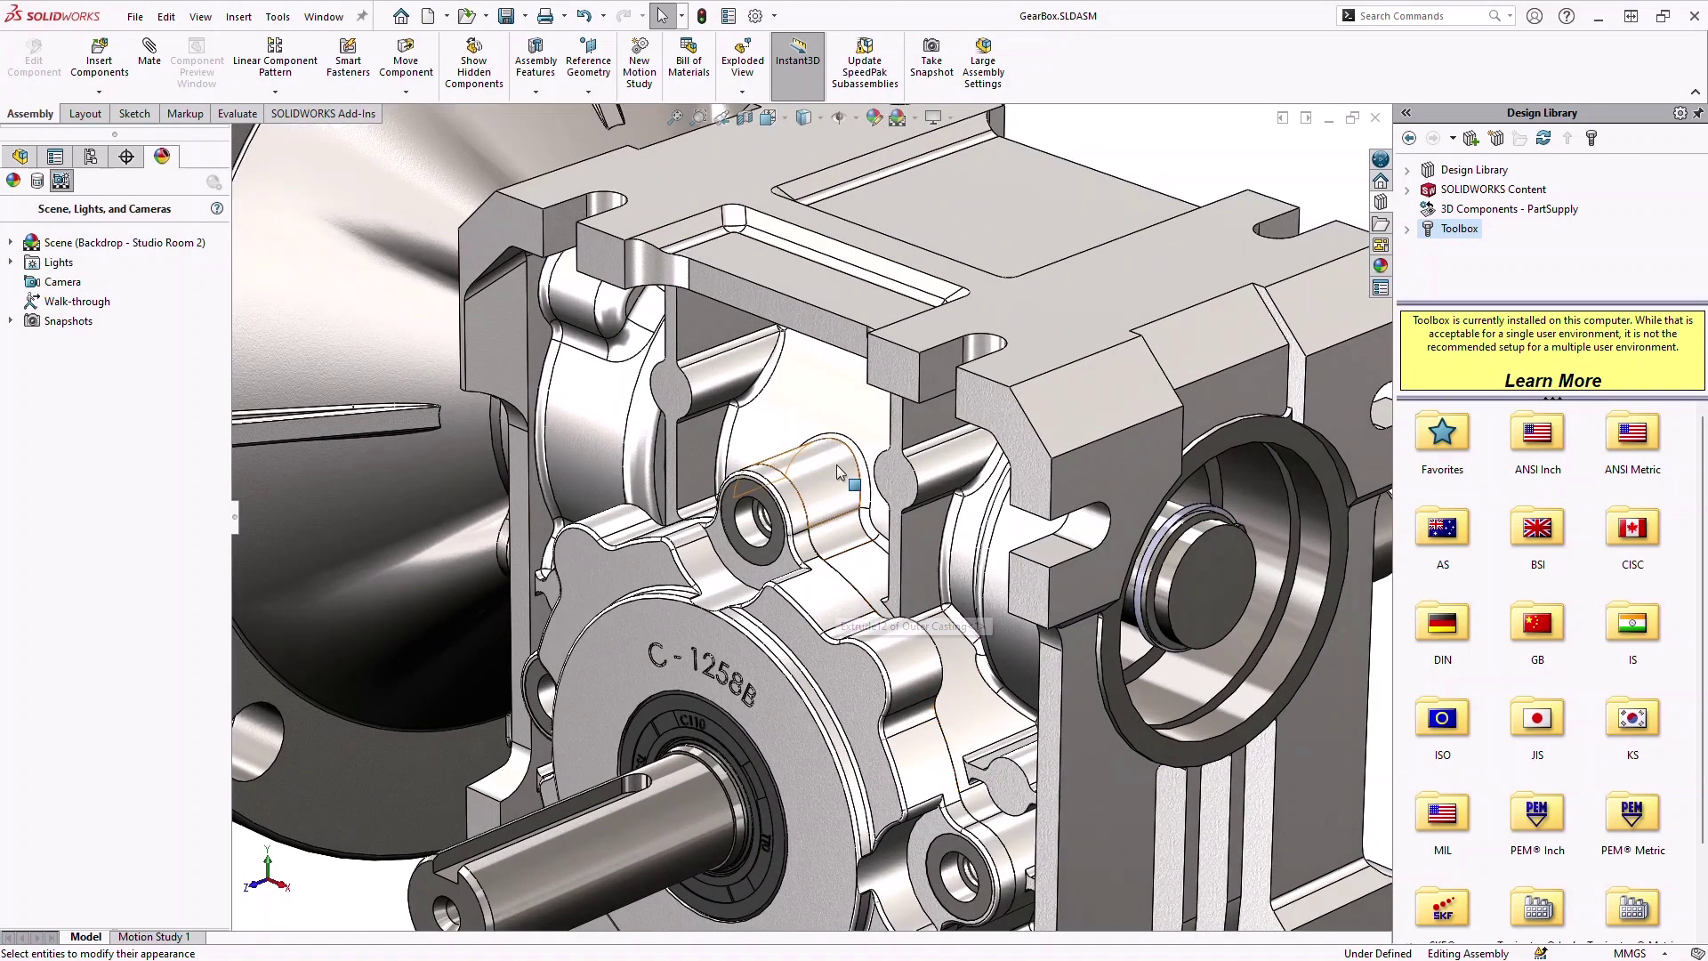
pyautogui.press('Tab')
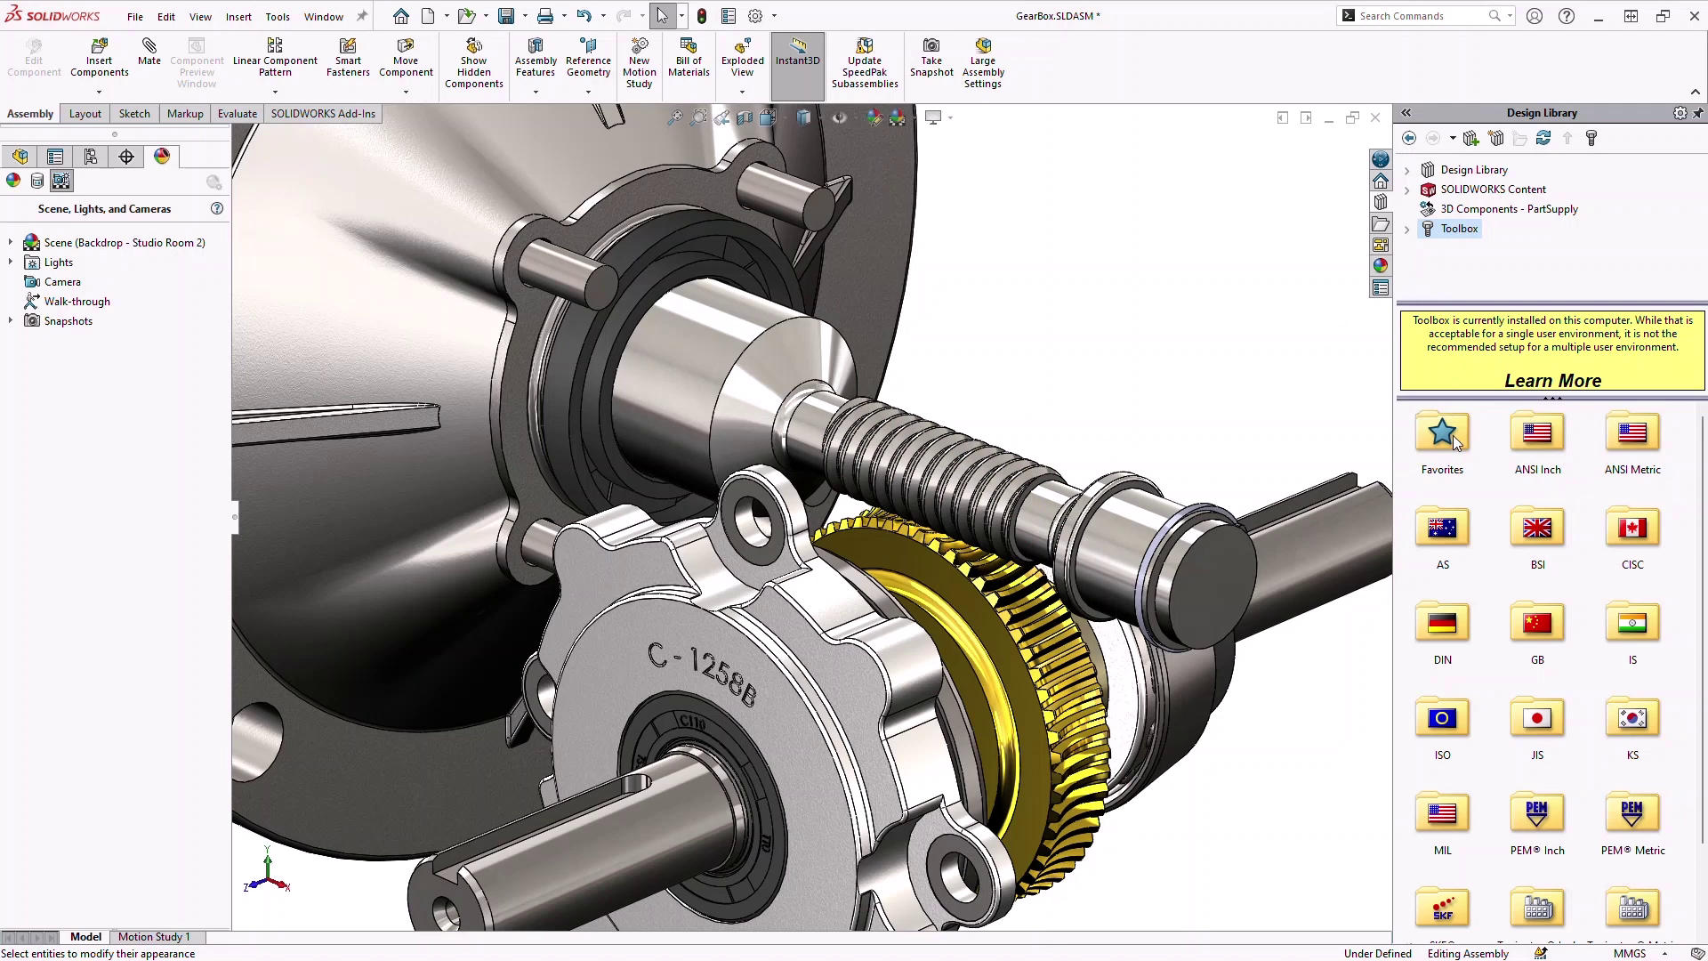
pyautogui.doubleClick(1609, 436)
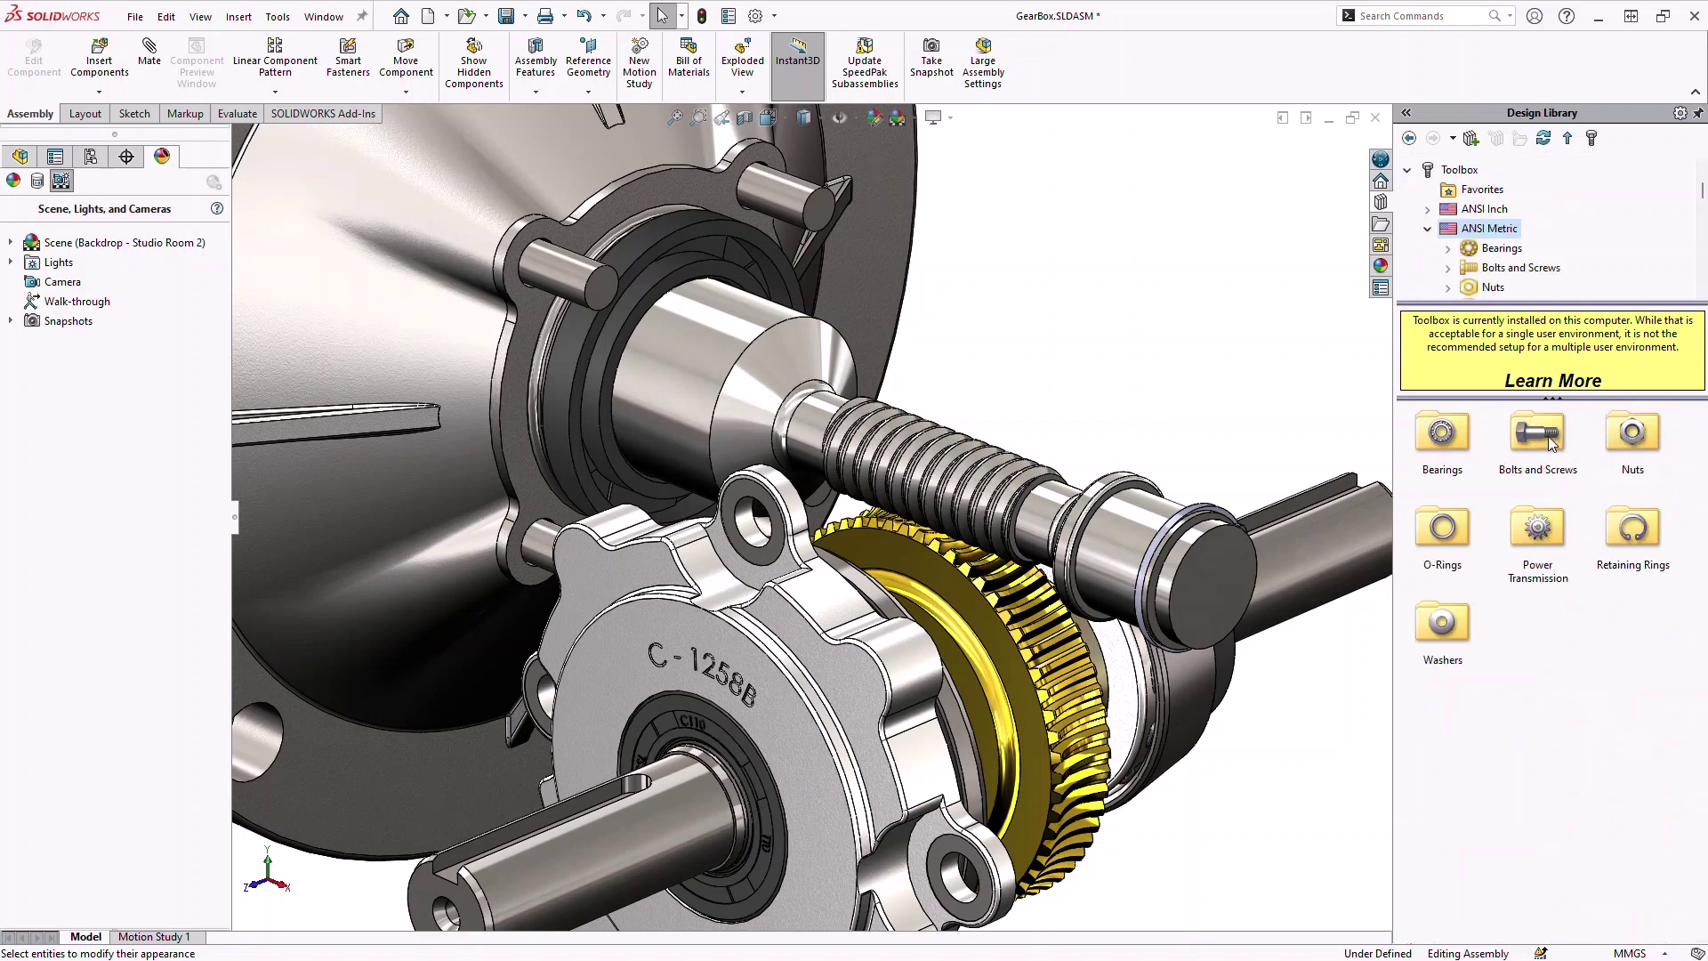
pyautogui.doubleClick(1539, 433)
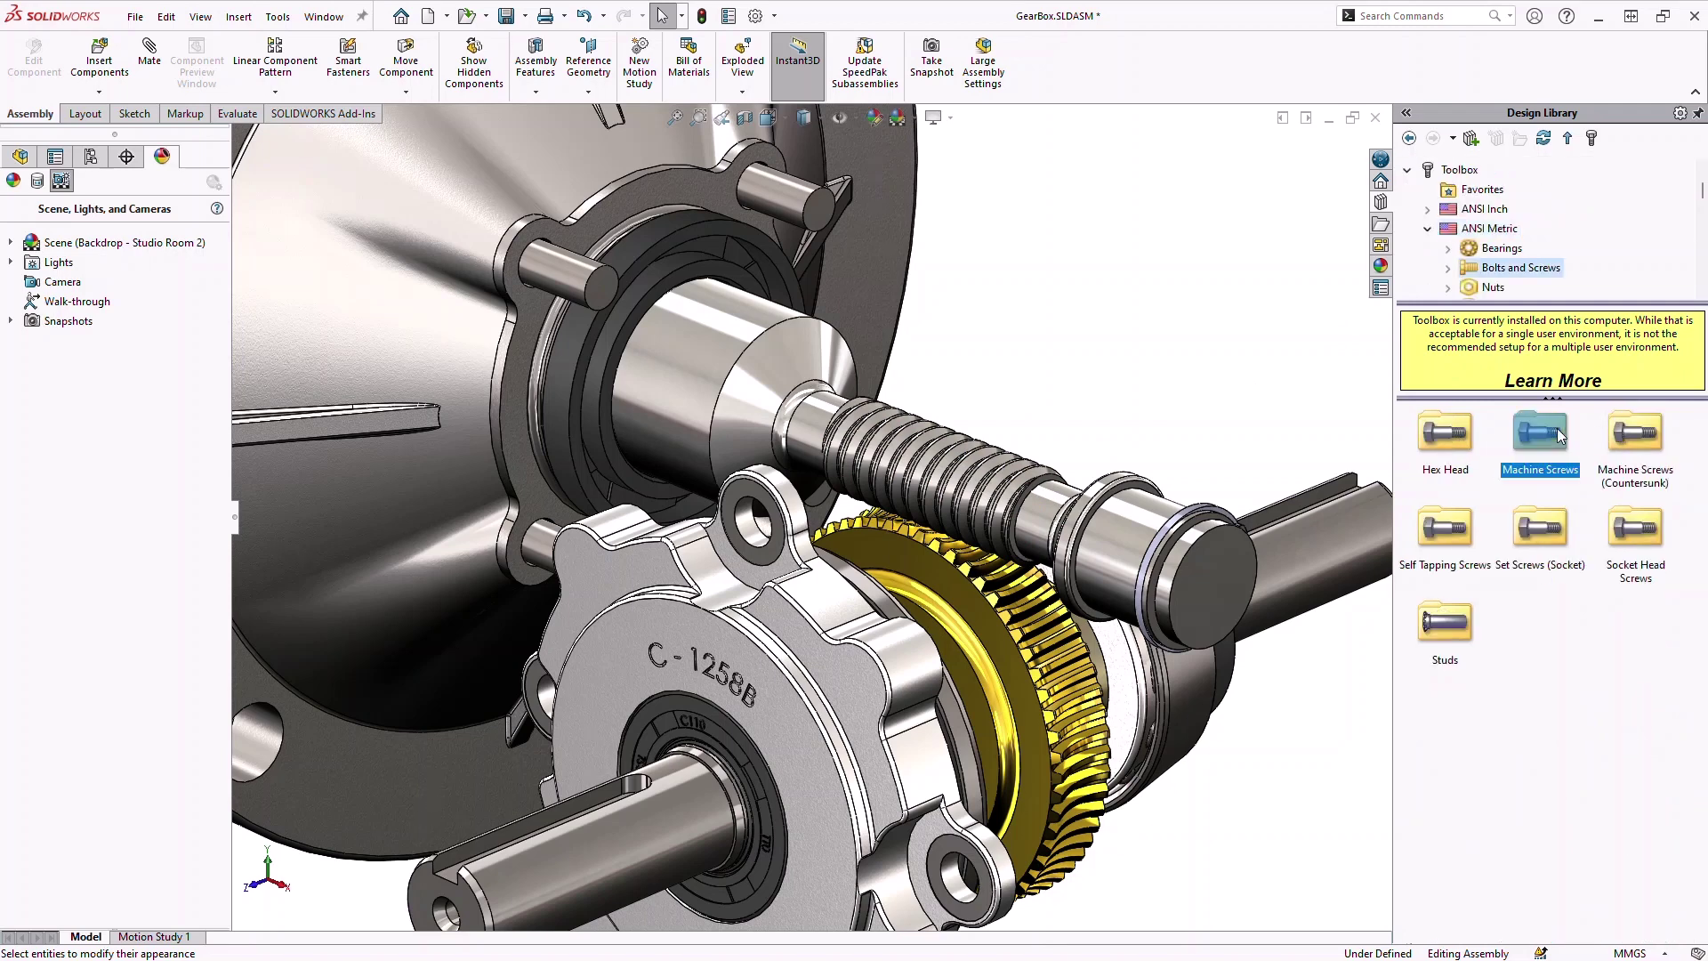
pyautogui.doubleClick(1540, 433)
pyautogui.click(1542, 444)
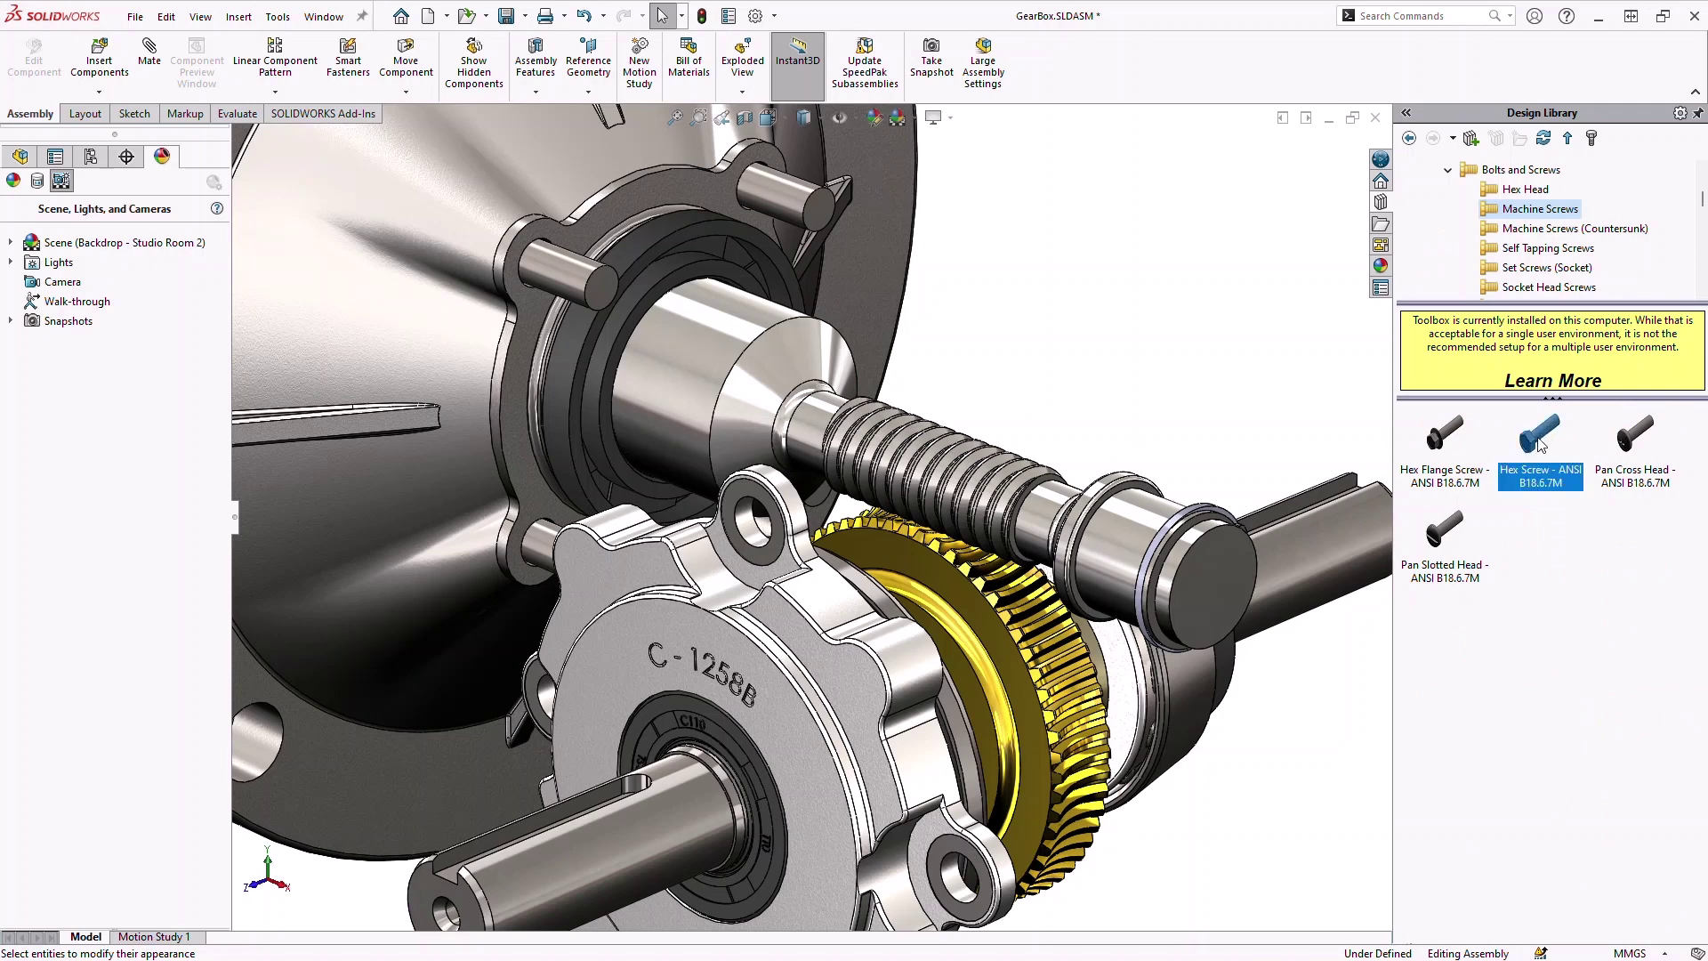
pyautogui.moveTo(1368, 509); pyautogui.dragTo(758, 499)
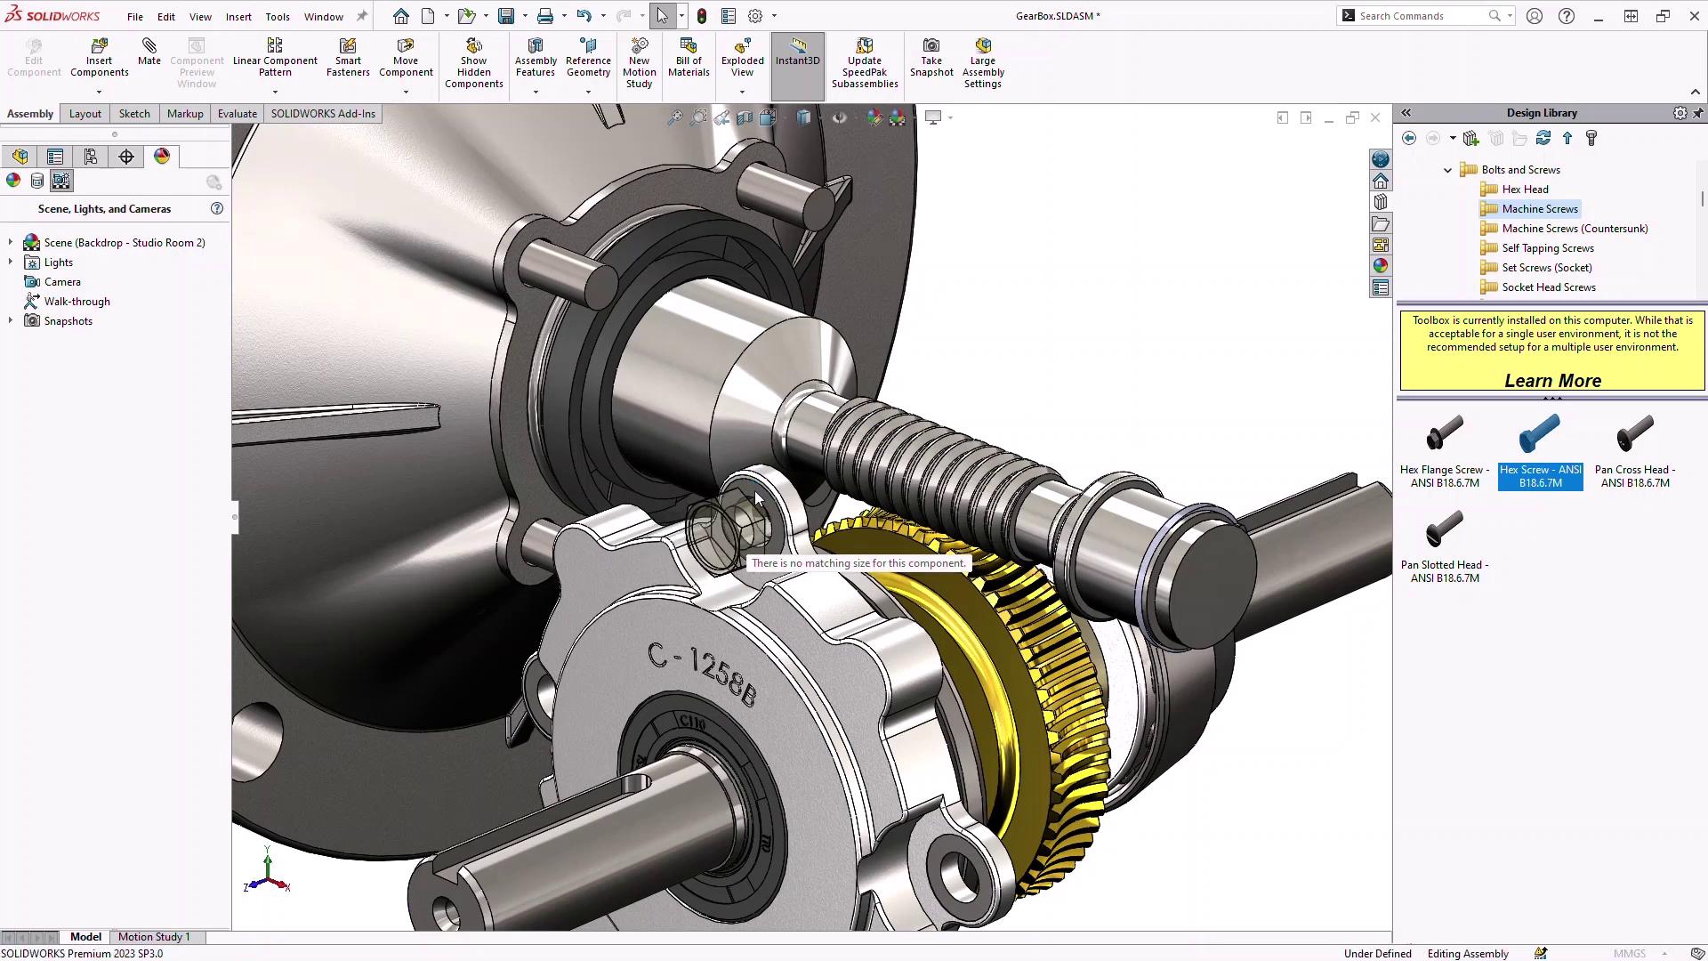
pyautogui.moveTo(757, 497); pyautogui.dragTo(894, 477)
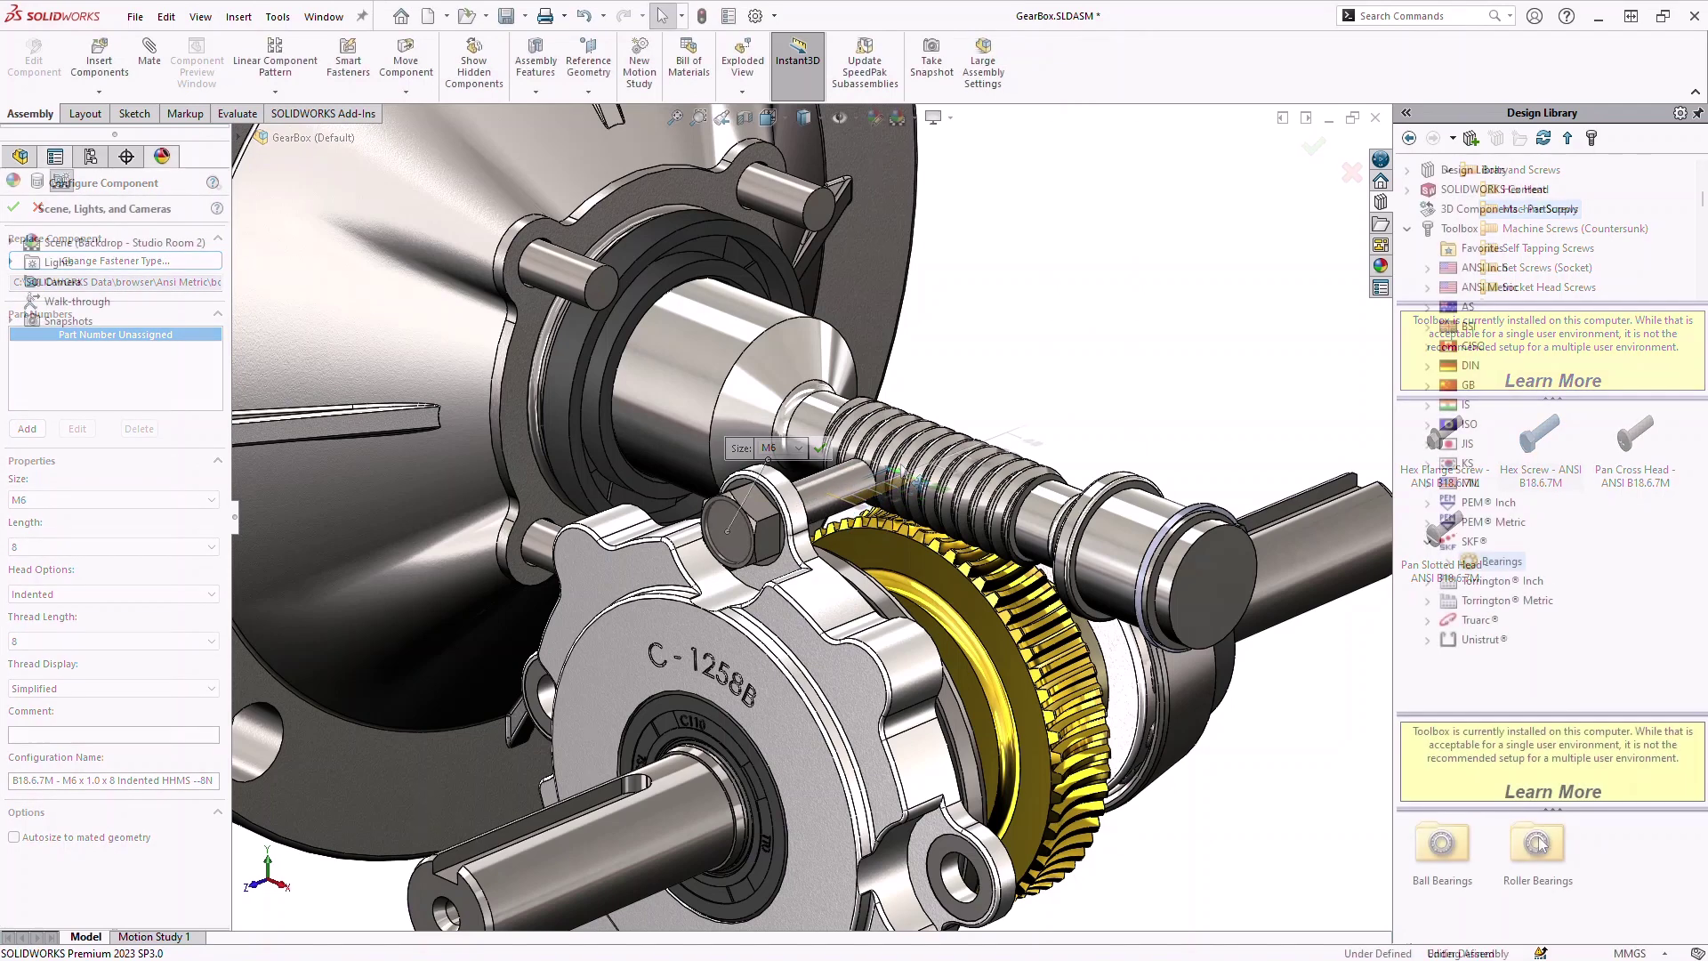
# Place an SKF 61803 radial ball bearing on the worm shaft
pyautogui.click(1532, 580)
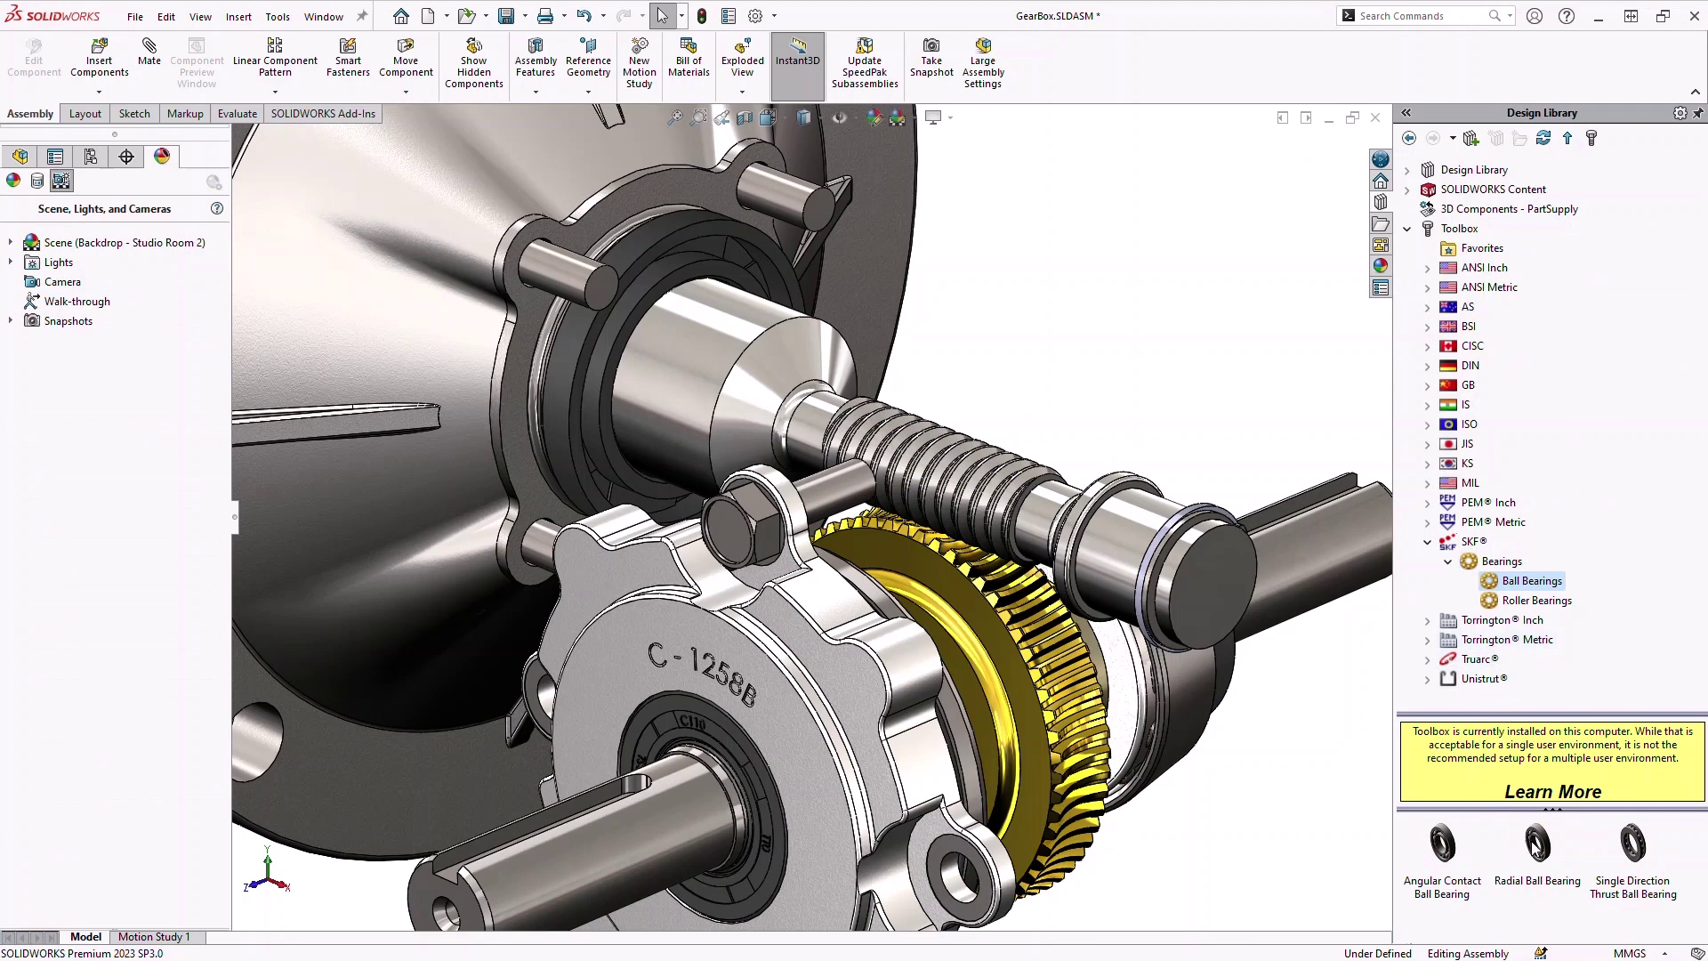
pyautogui.moveTo(1536, 845); pyautogui.dragTo(1144, 521)
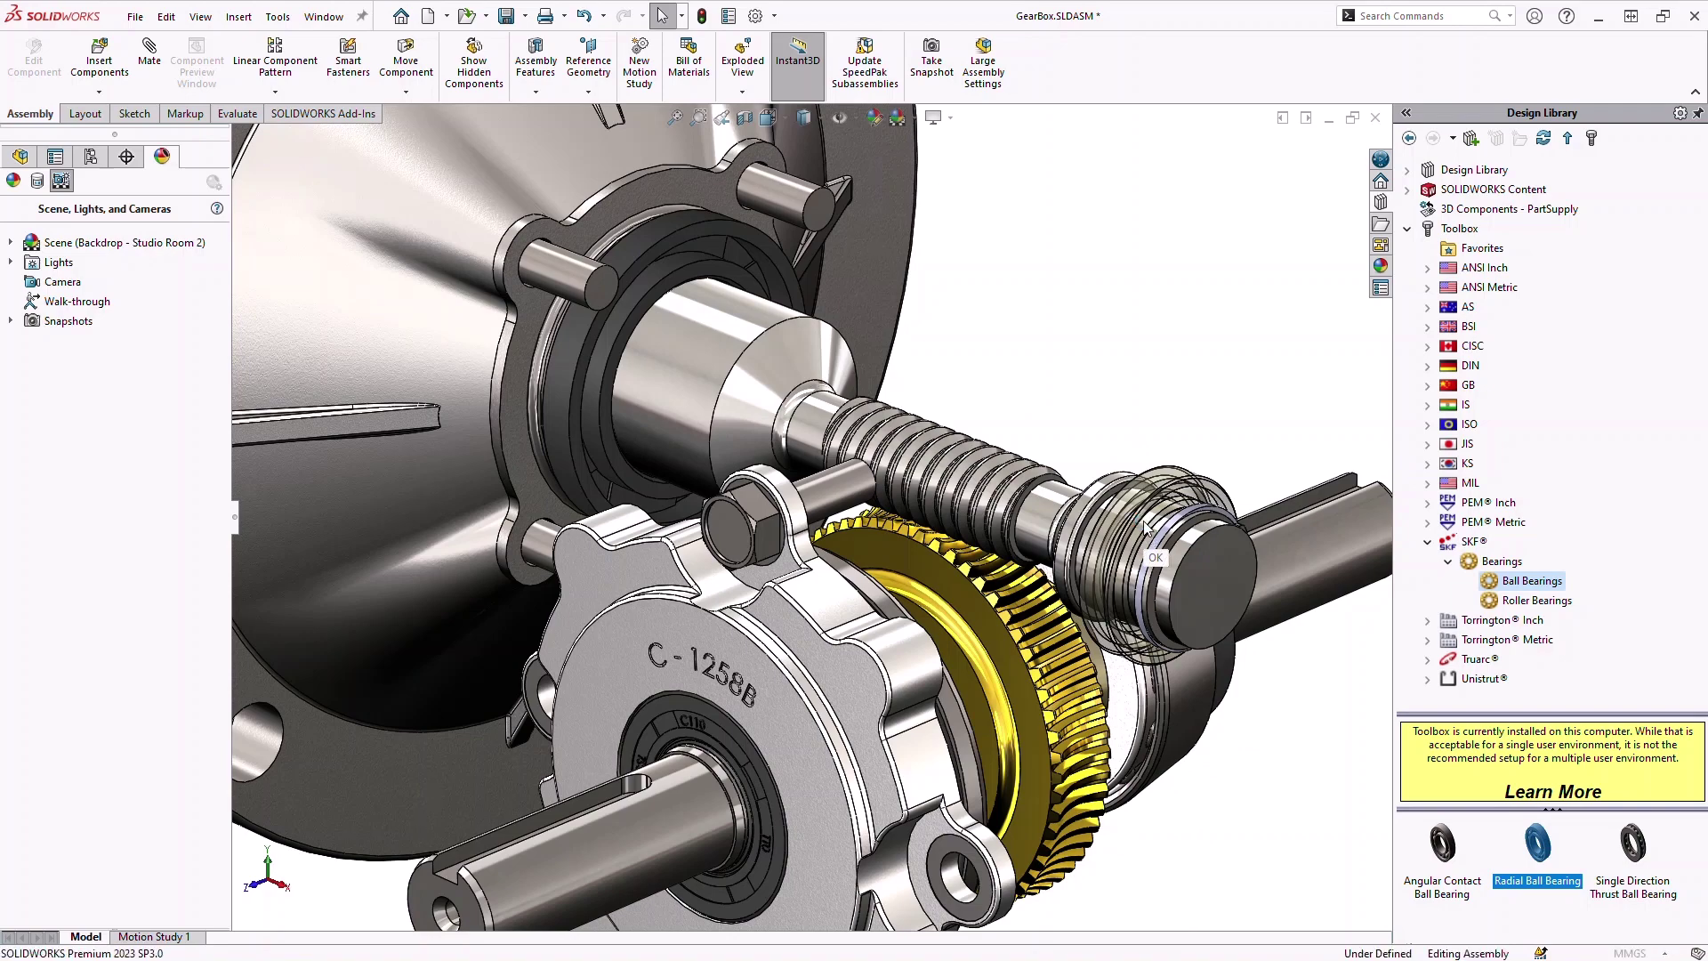
pyautogui.click(1146, 527)
pyautogui.click(1085, 399)
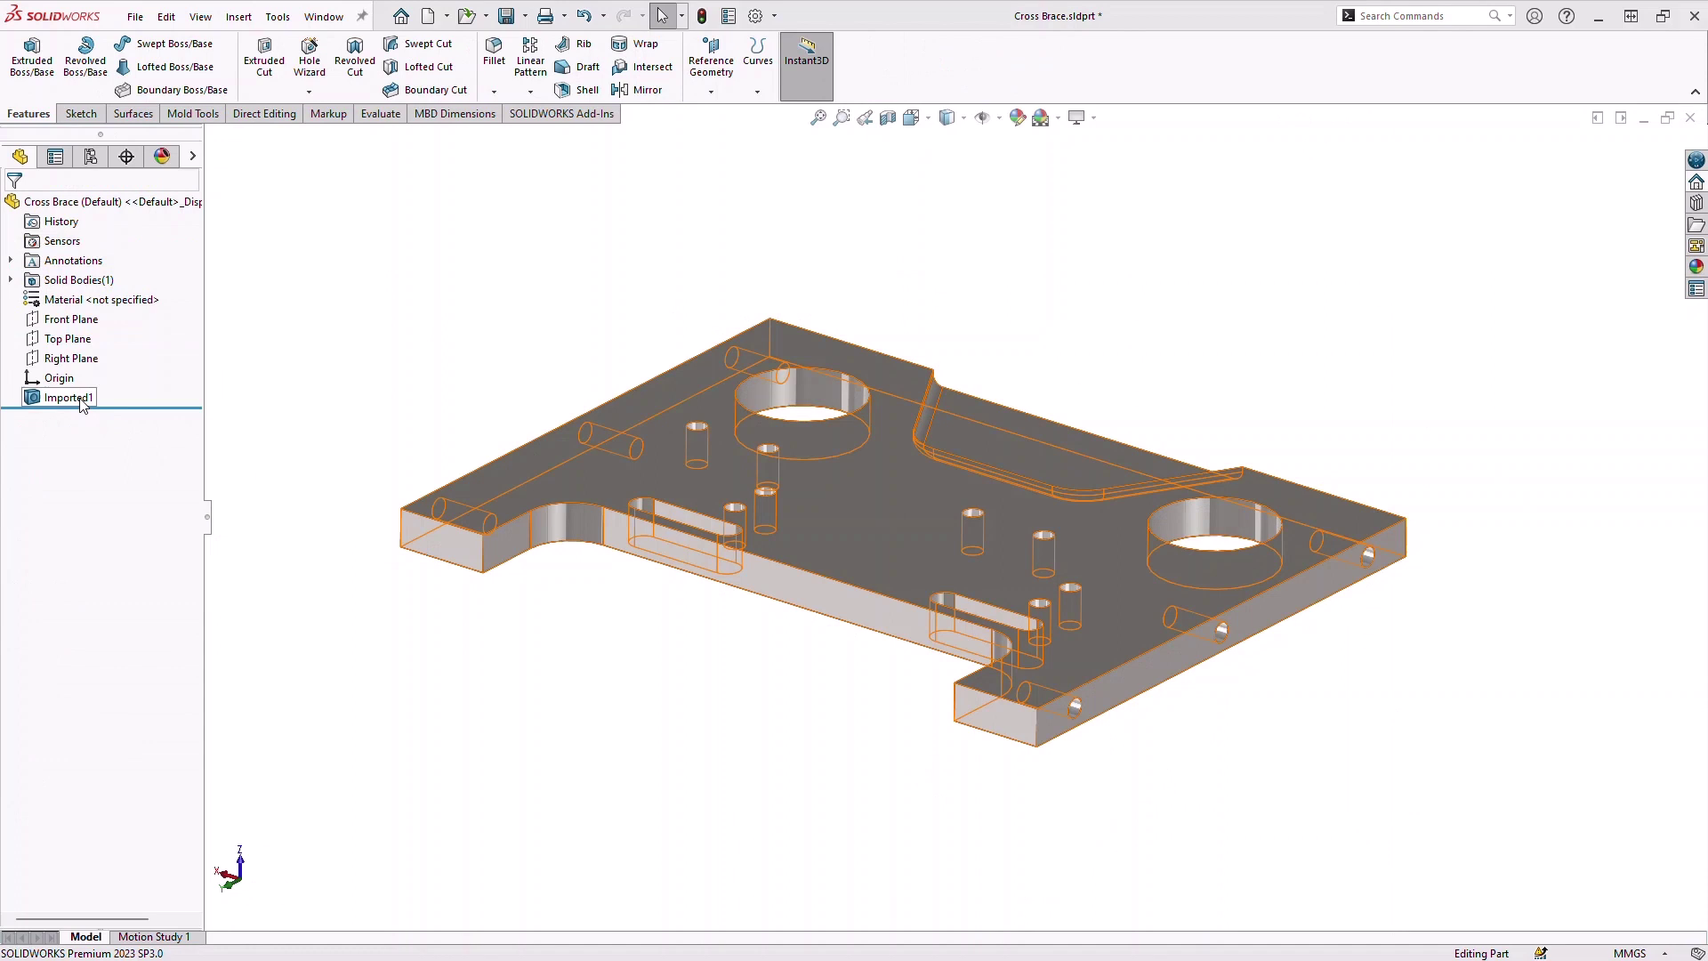
# Convert the Imported1 body into editable features with FeatureWorks automatic recognition
pyautogui.rightClick(80, 399)
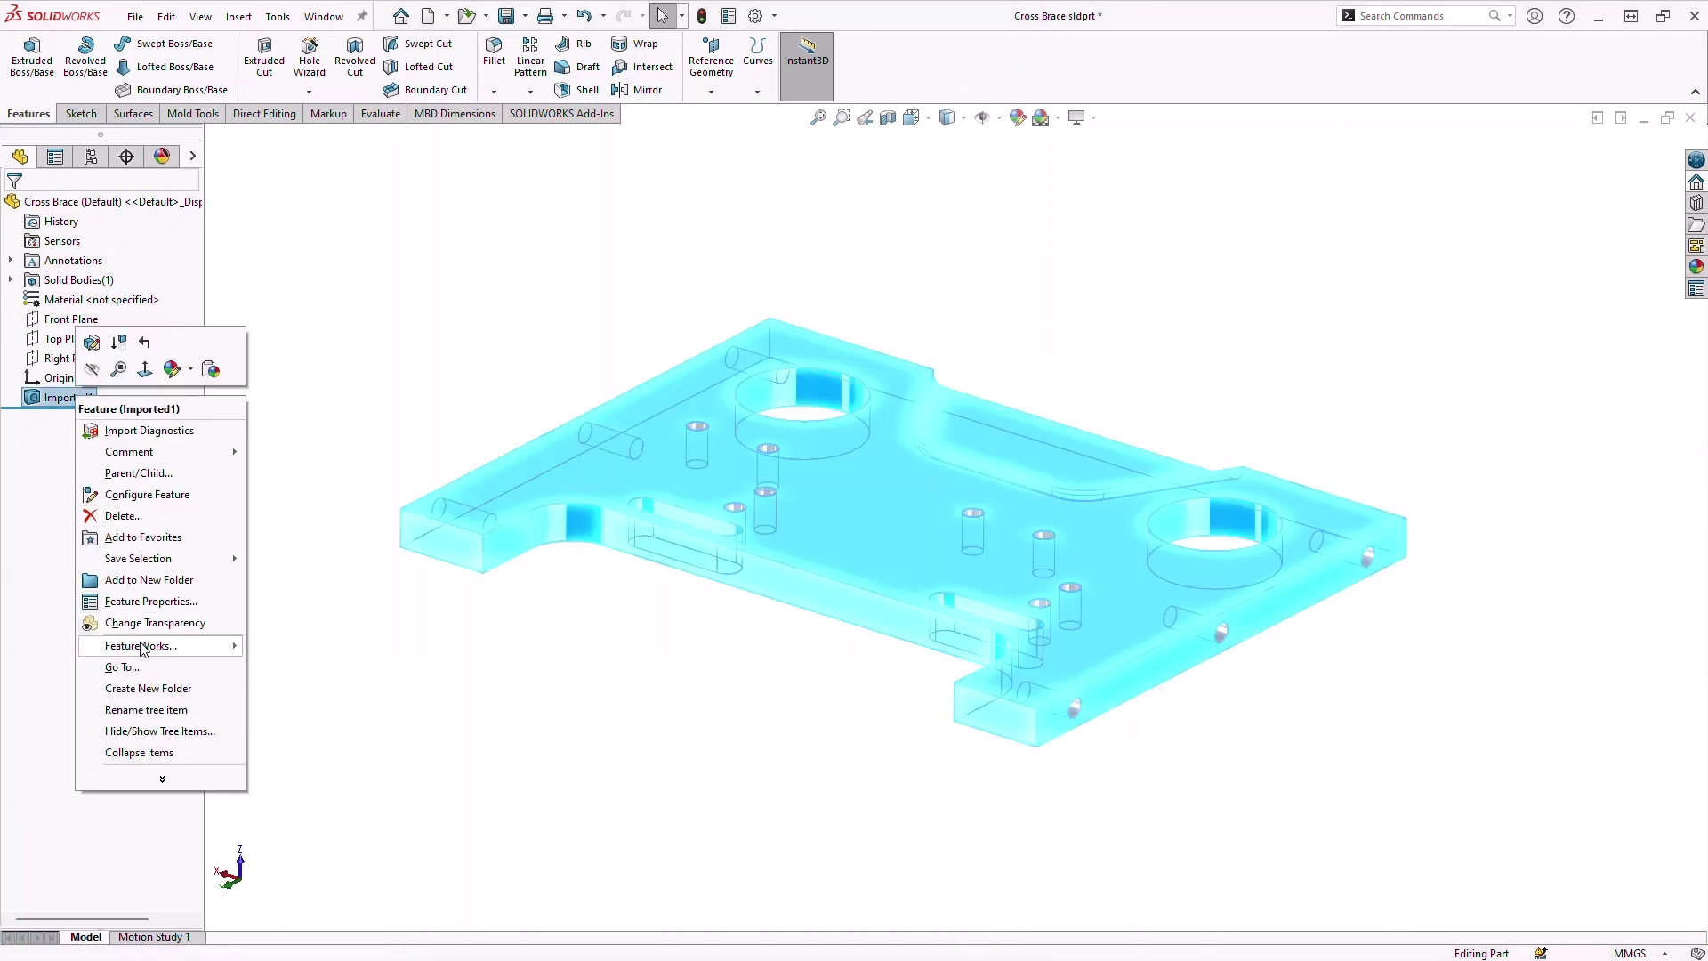
pyautogui.moveTo(151, 652)
pyautogui.click(293, 646)
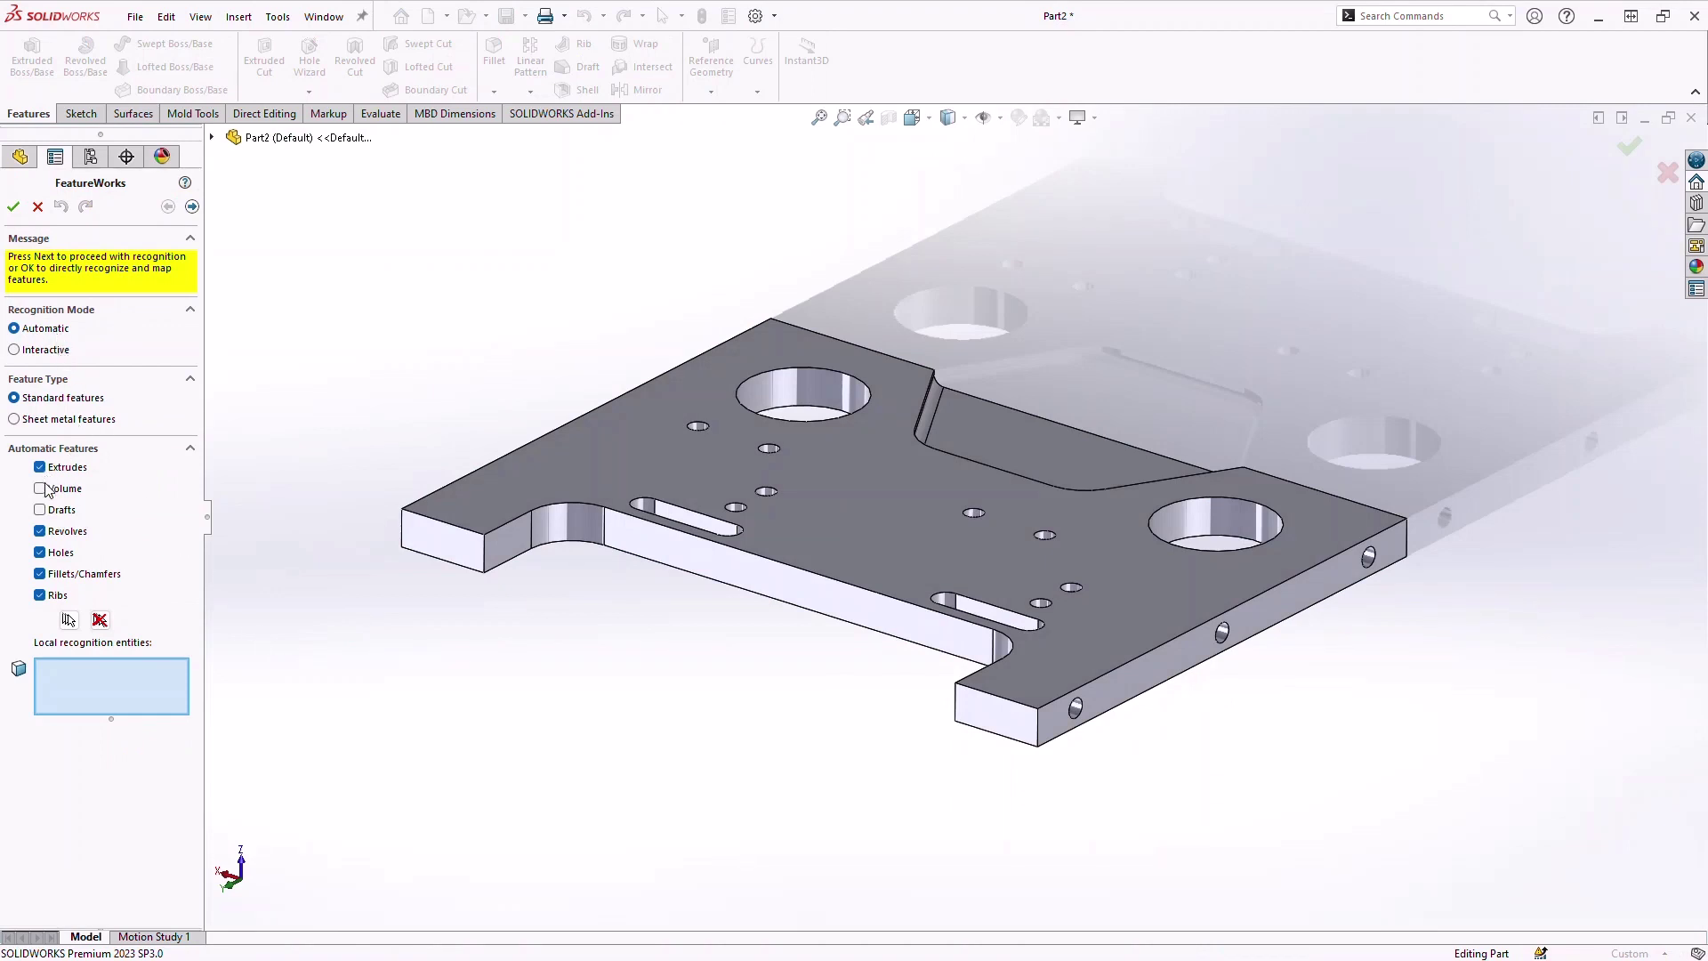
pyautogui.click(191, 207)
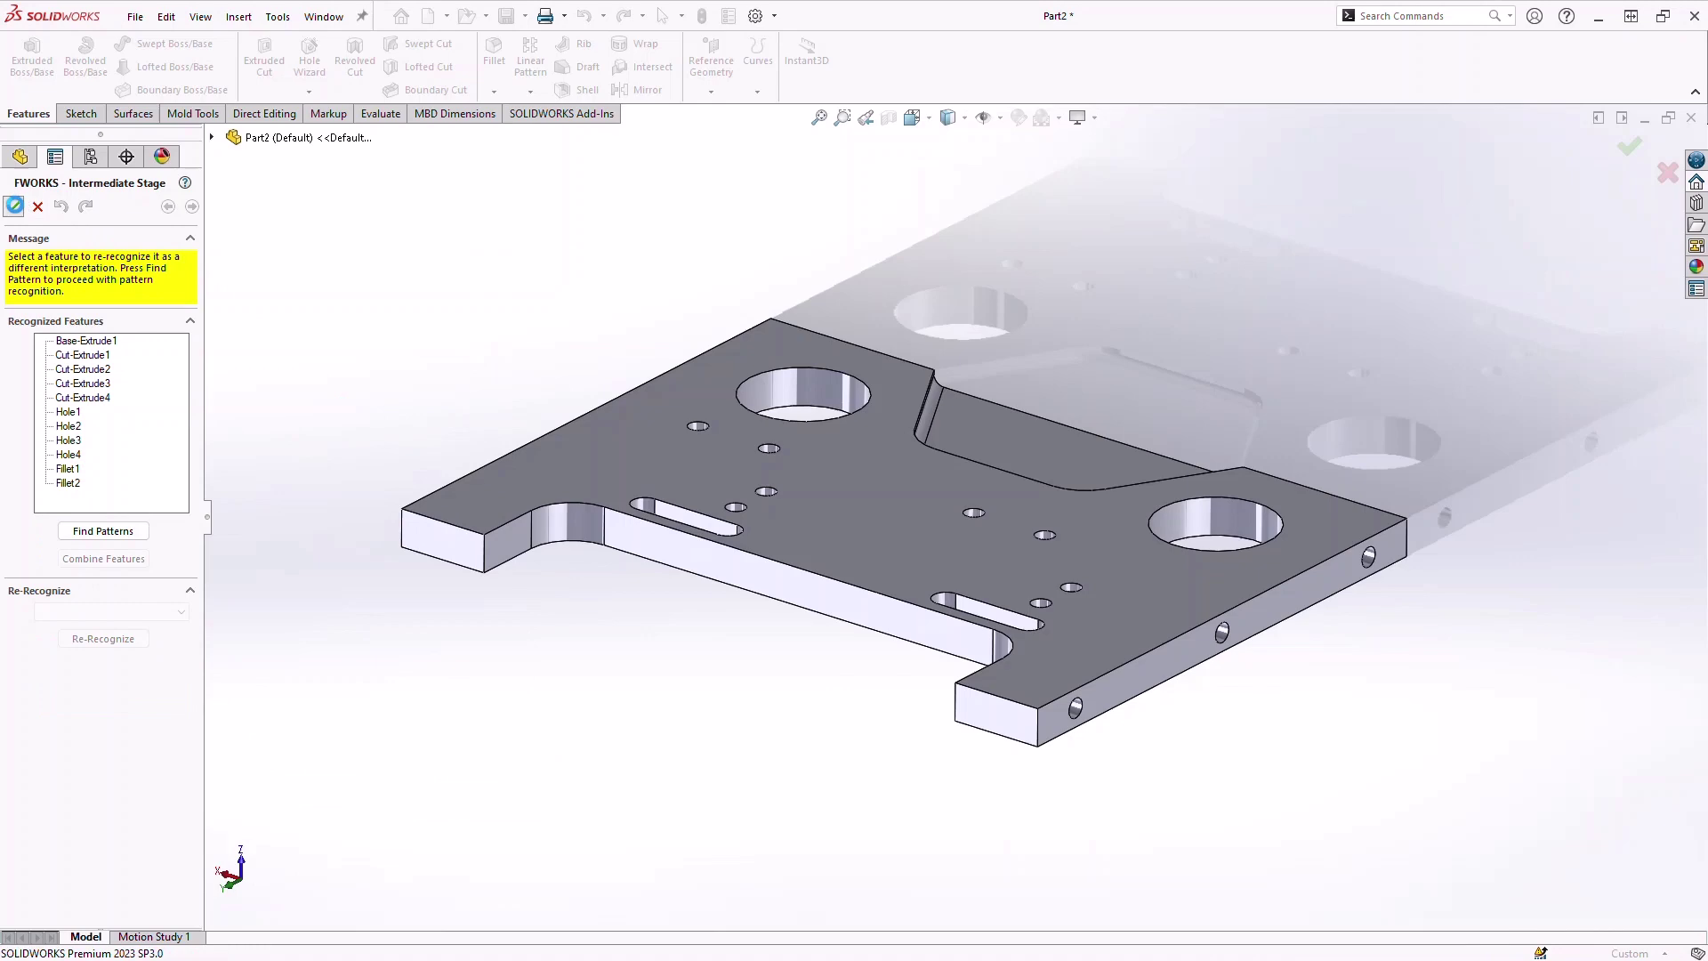
pyautogui.press('Return')
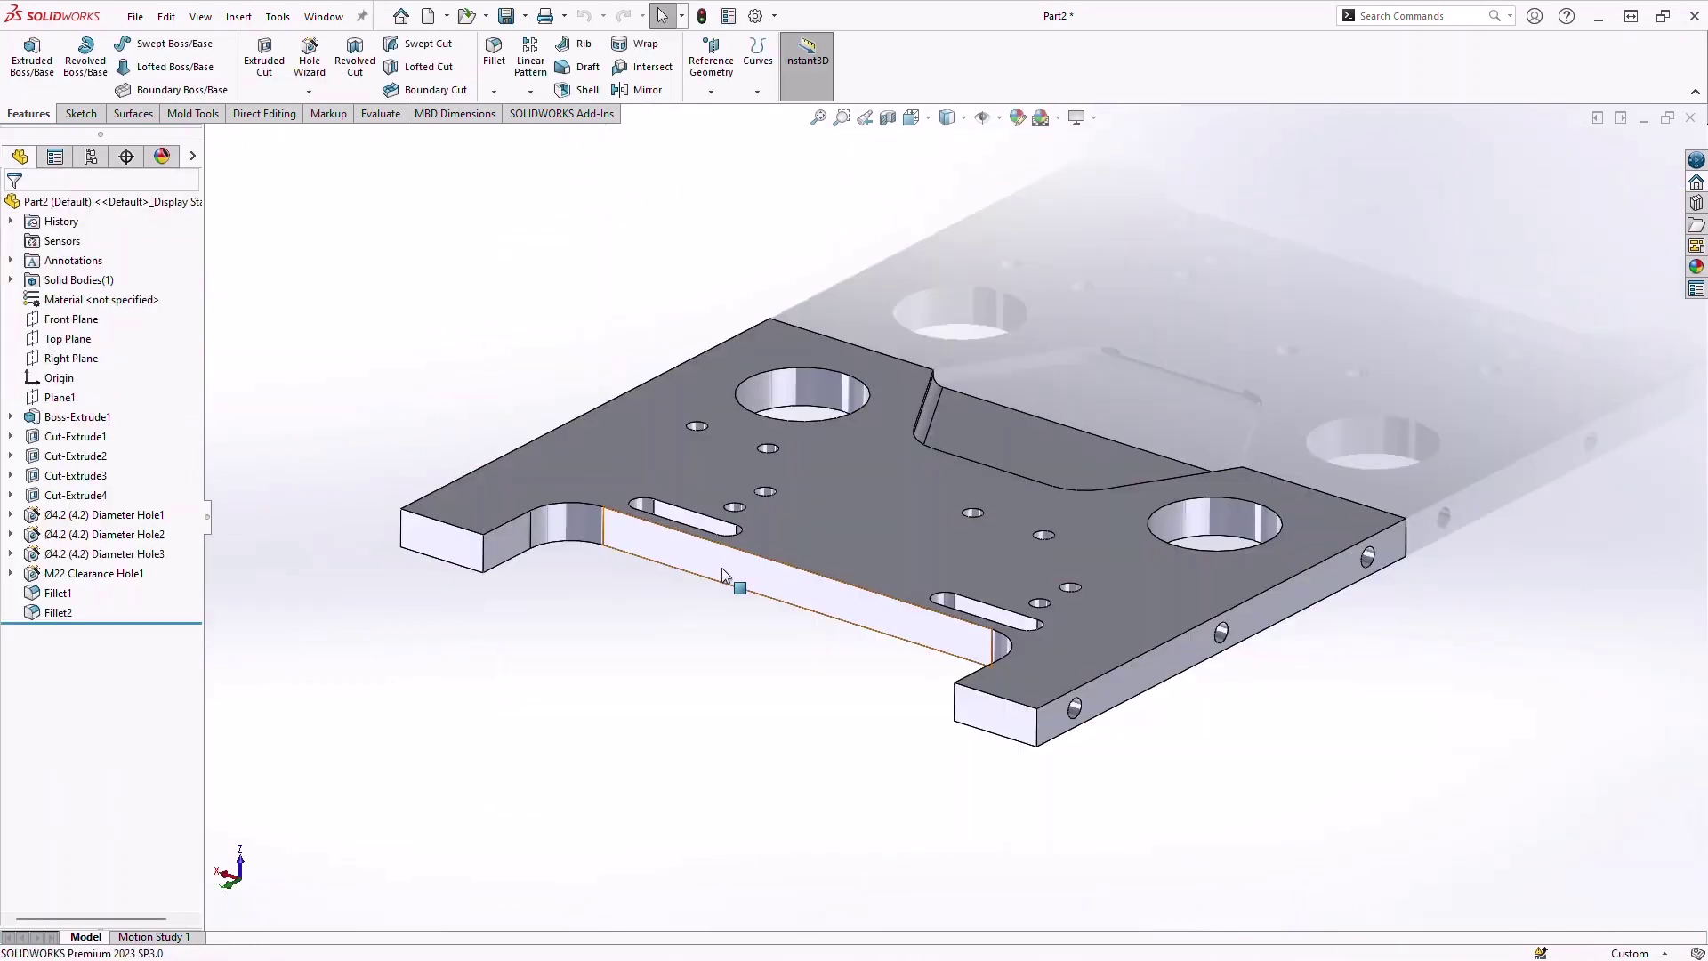
# Move the recognized slot face to resize the cut, and select the corner fillet
pyautogui.click(722, 568)
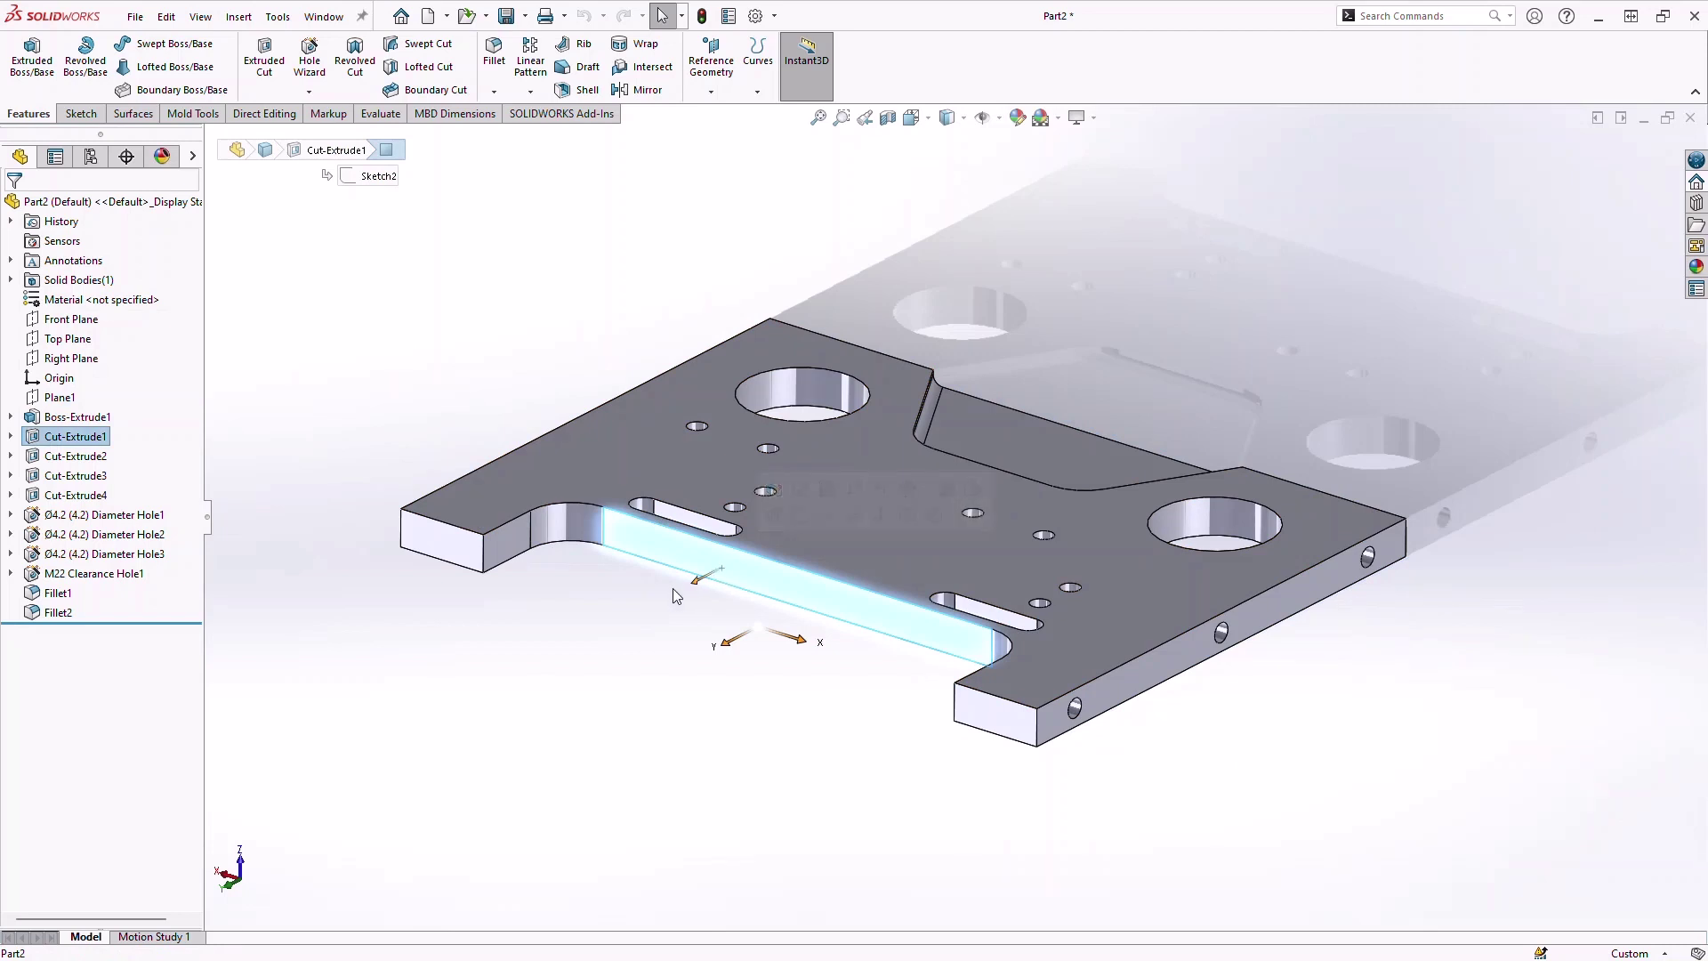
pyautogui.moveTo(673, 598); pyautogui.dragTo(661, 594)
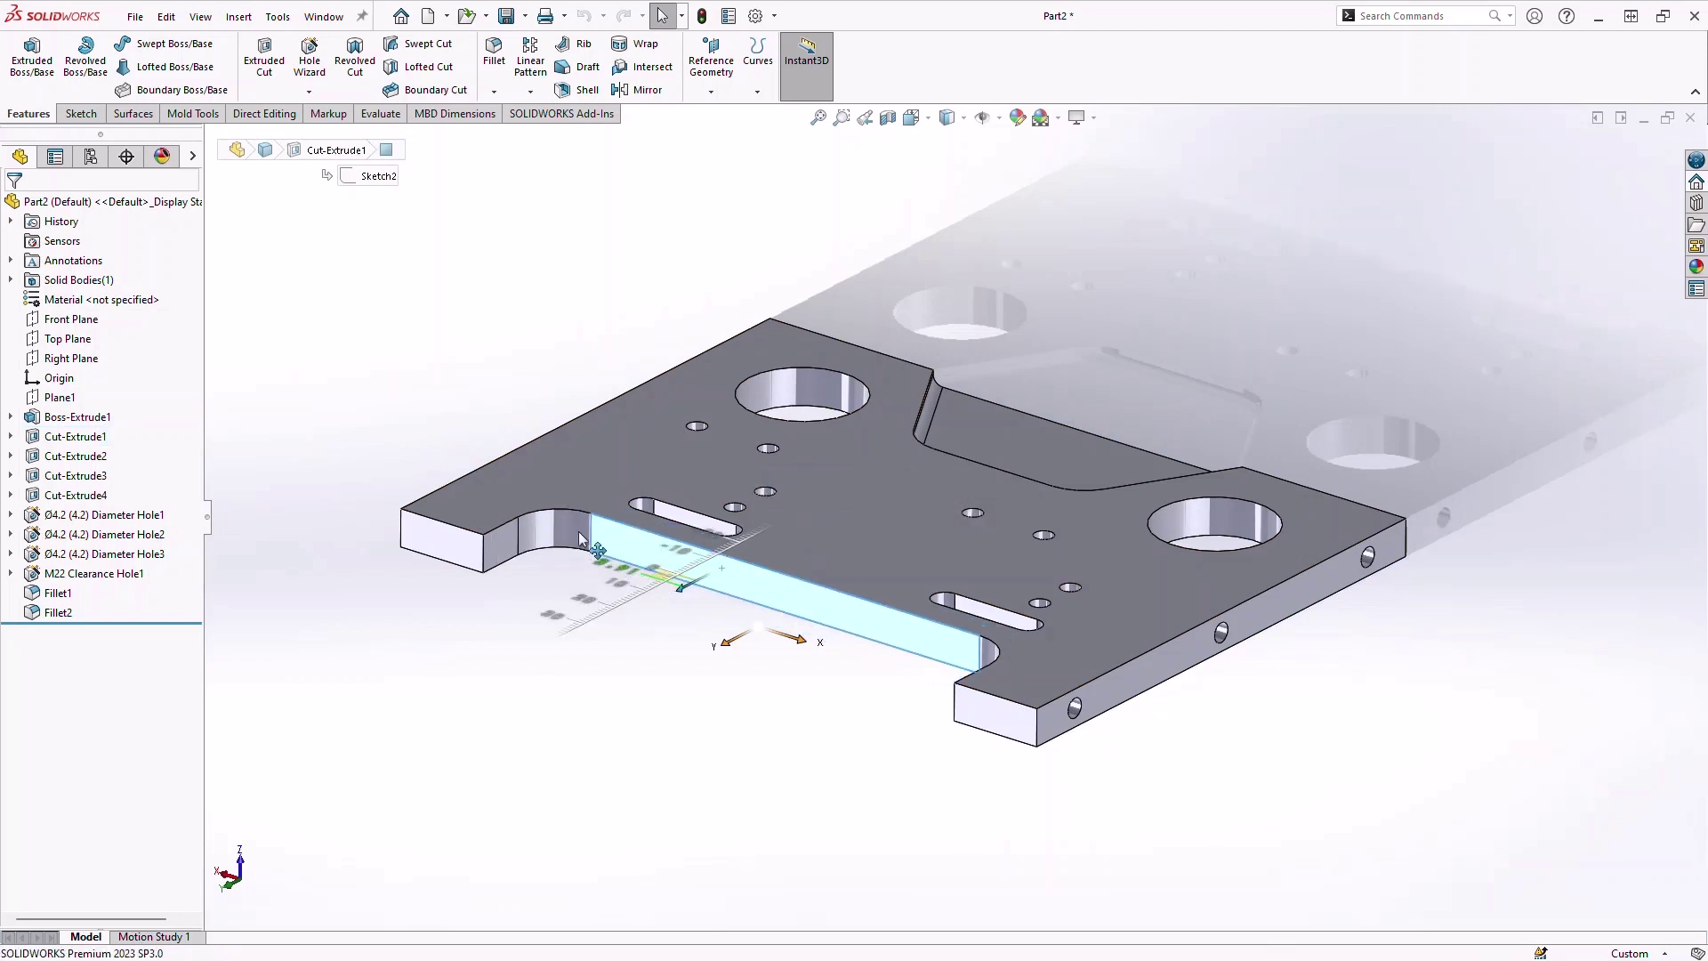
pyautogui.click(569, 527)
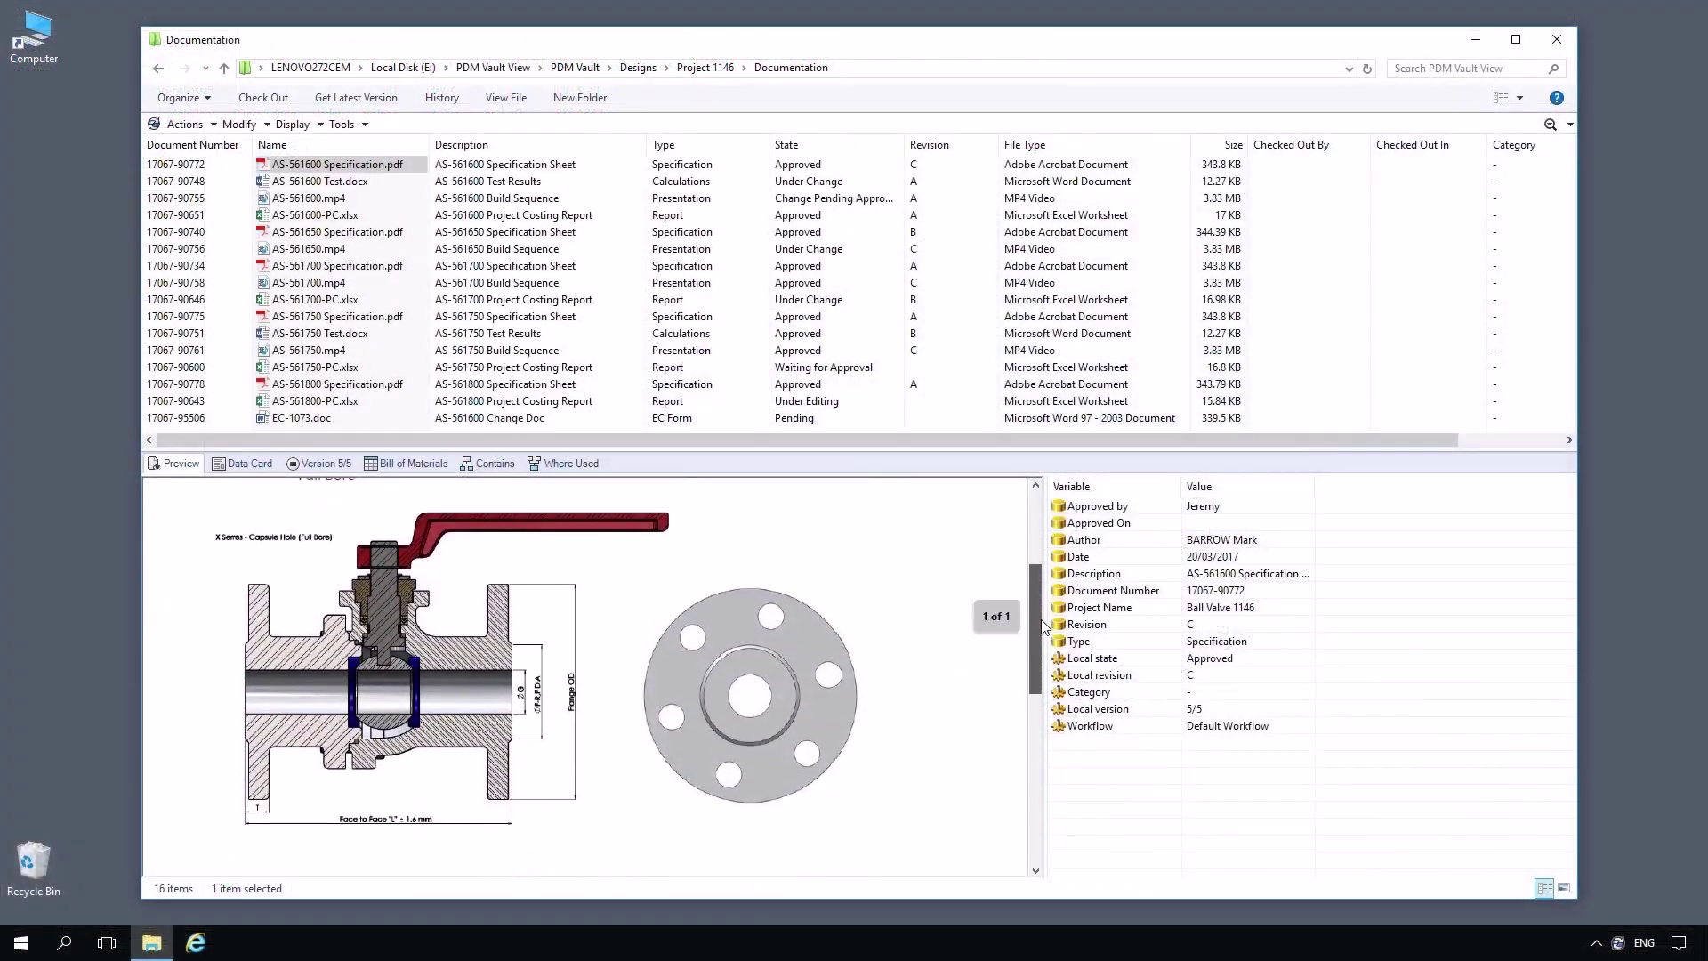
pyautogui.scroll(-5, 1044, 625)
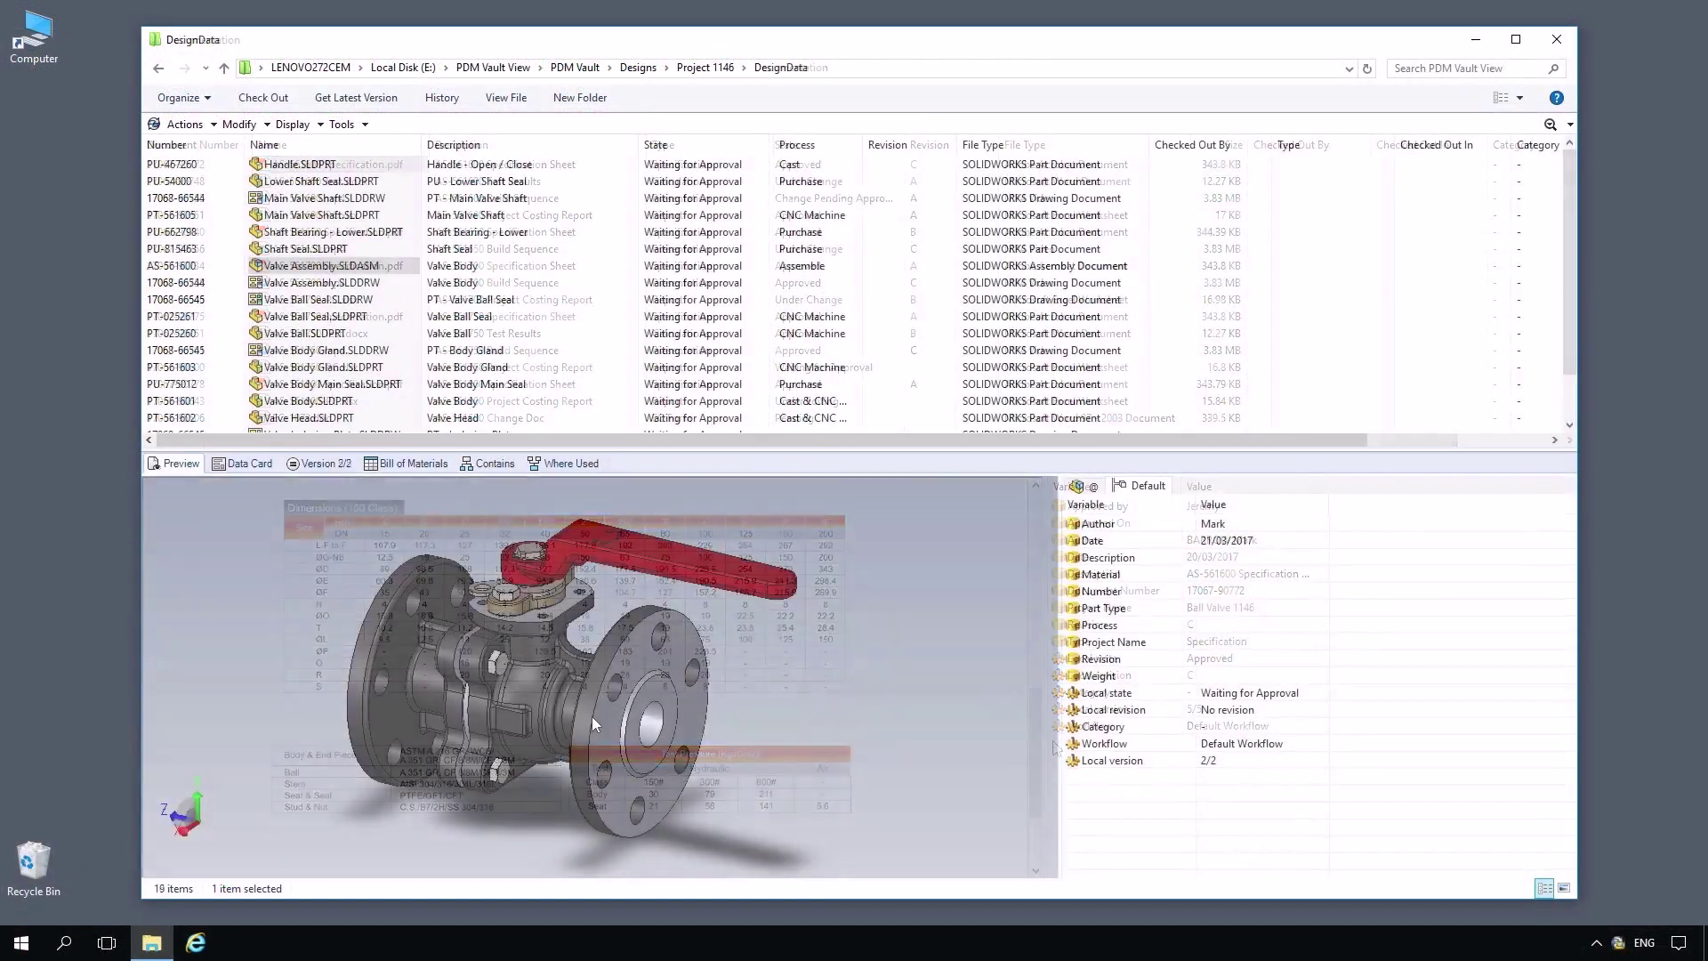
pyautogui.moveTo(592, 686); pyautogui.dragTo(734, 776)
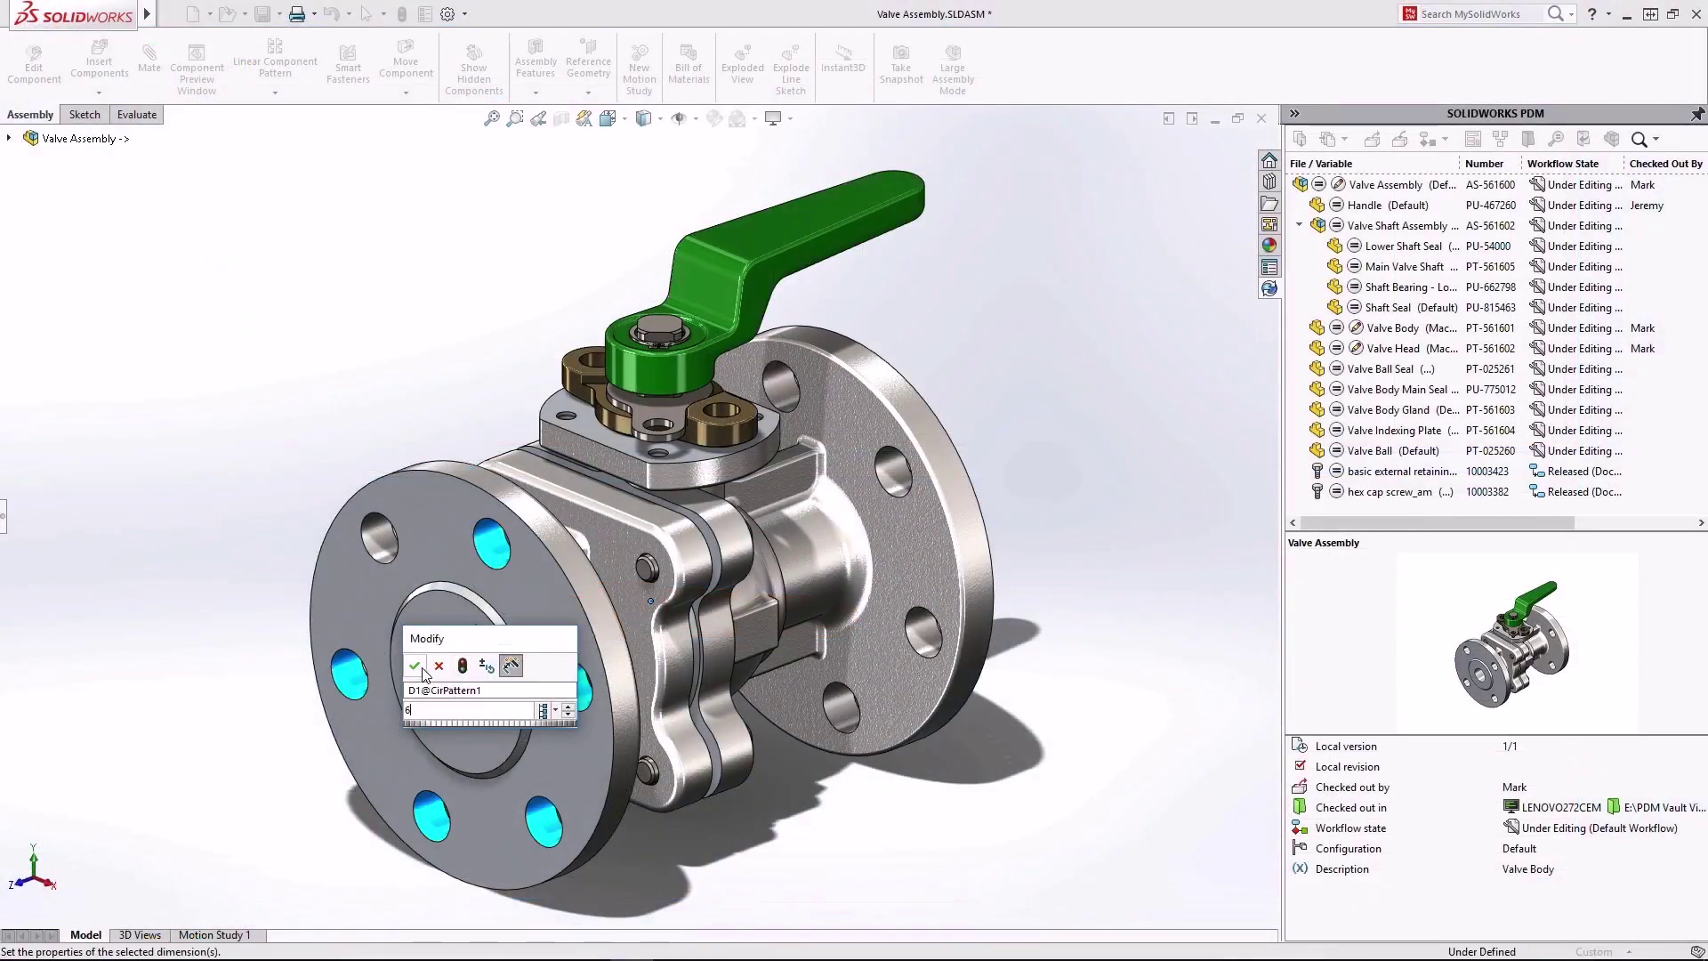
# Accept the pattern dimension and inspect Valve Body and Valve Head in the PDM pane
pyautogui.click(414, 666)
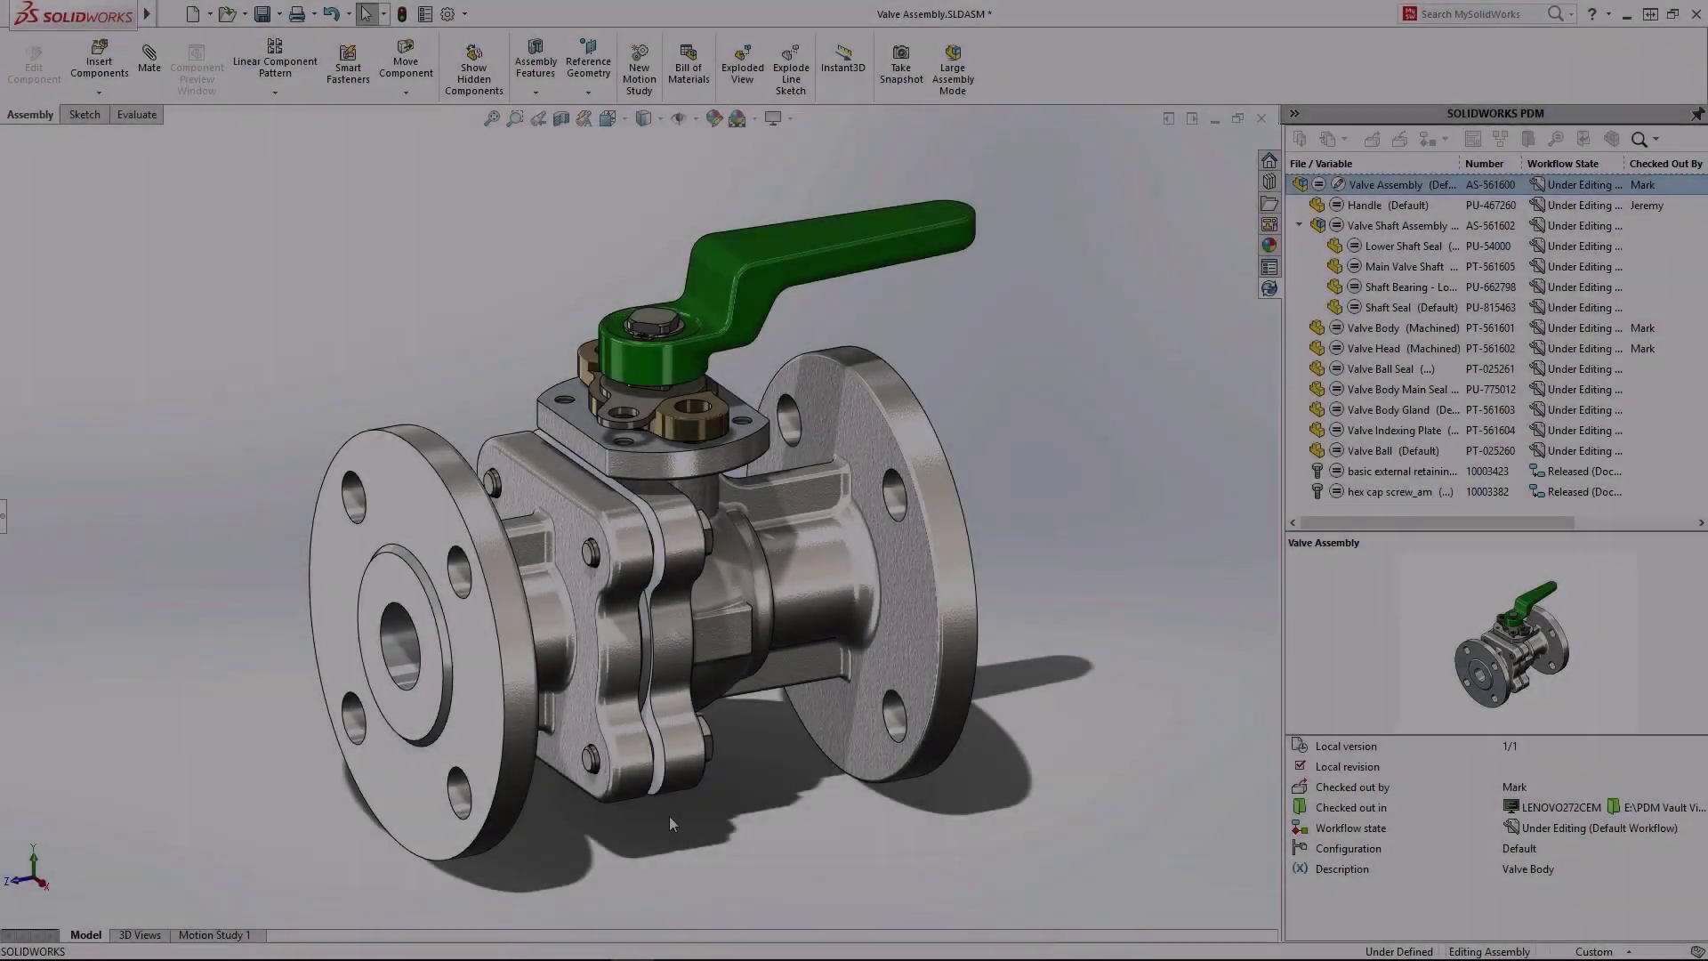
pyautogui.moveTo(669, 823); pyautogui.dragTo(707, 823, button='middle')
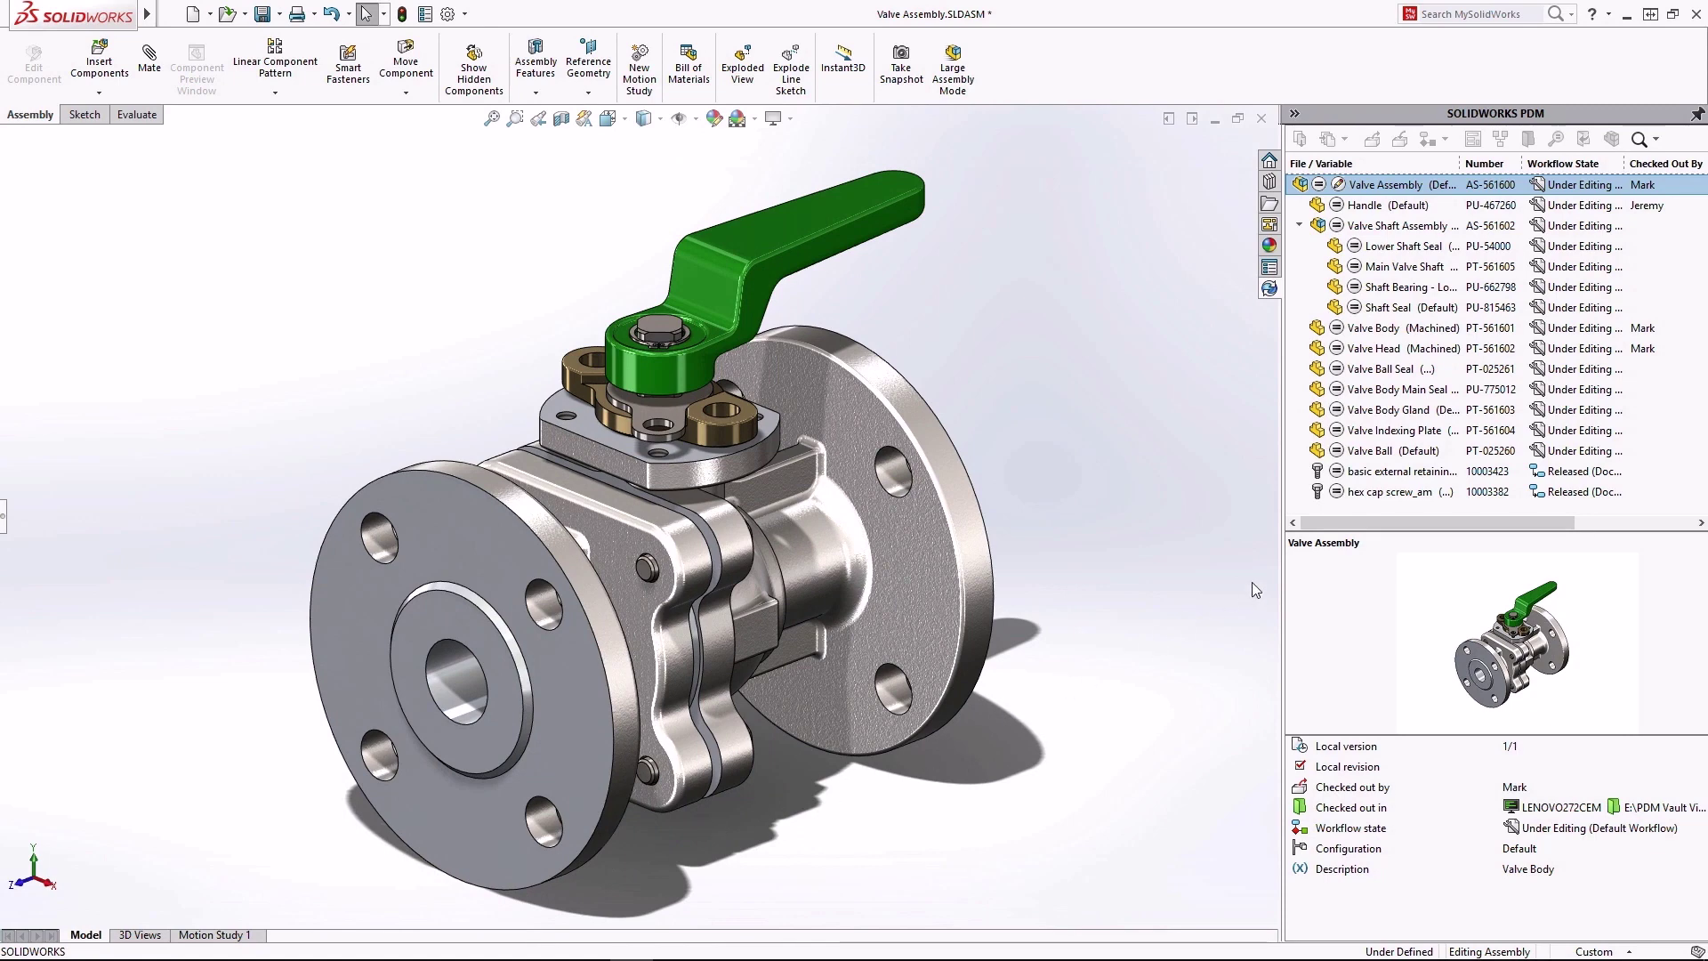
pyautogui.moveTo(1345, 525)
pyautogui.mouseDown()
pyautogui.moveTo(1484, 532)
pyautogui.moveTo(1322, 537)
pyautogui.mouseUp()
pyautogui.click(1386, 329)
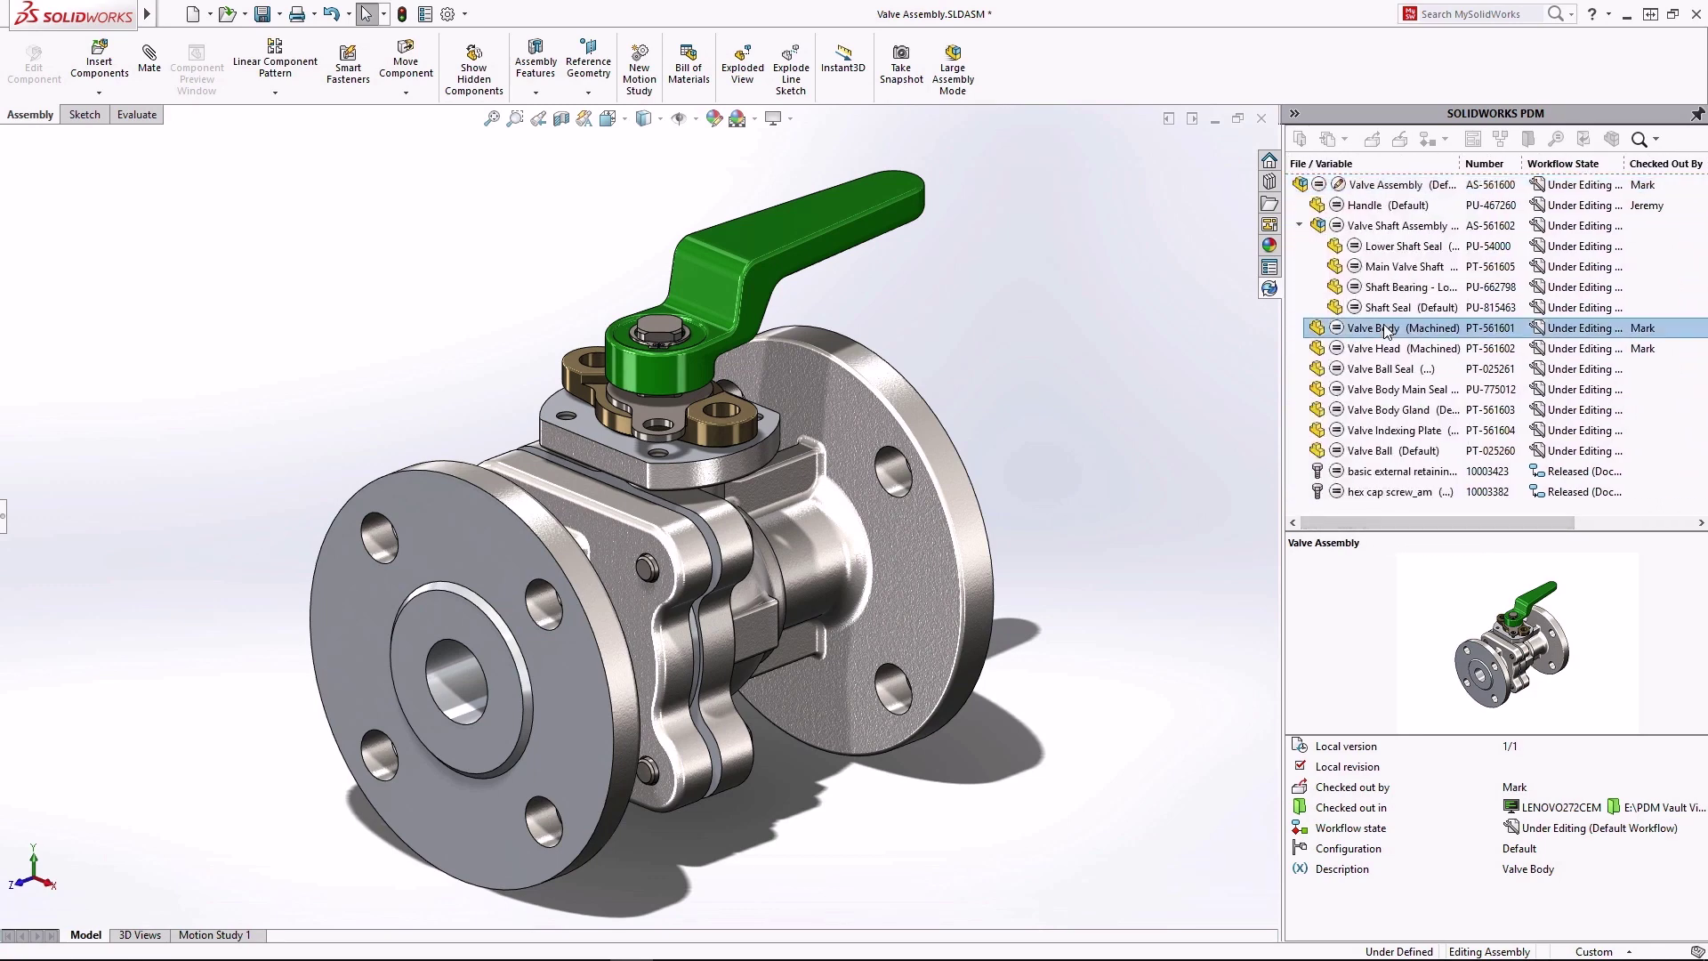
pyautogui.click(1378, 351)
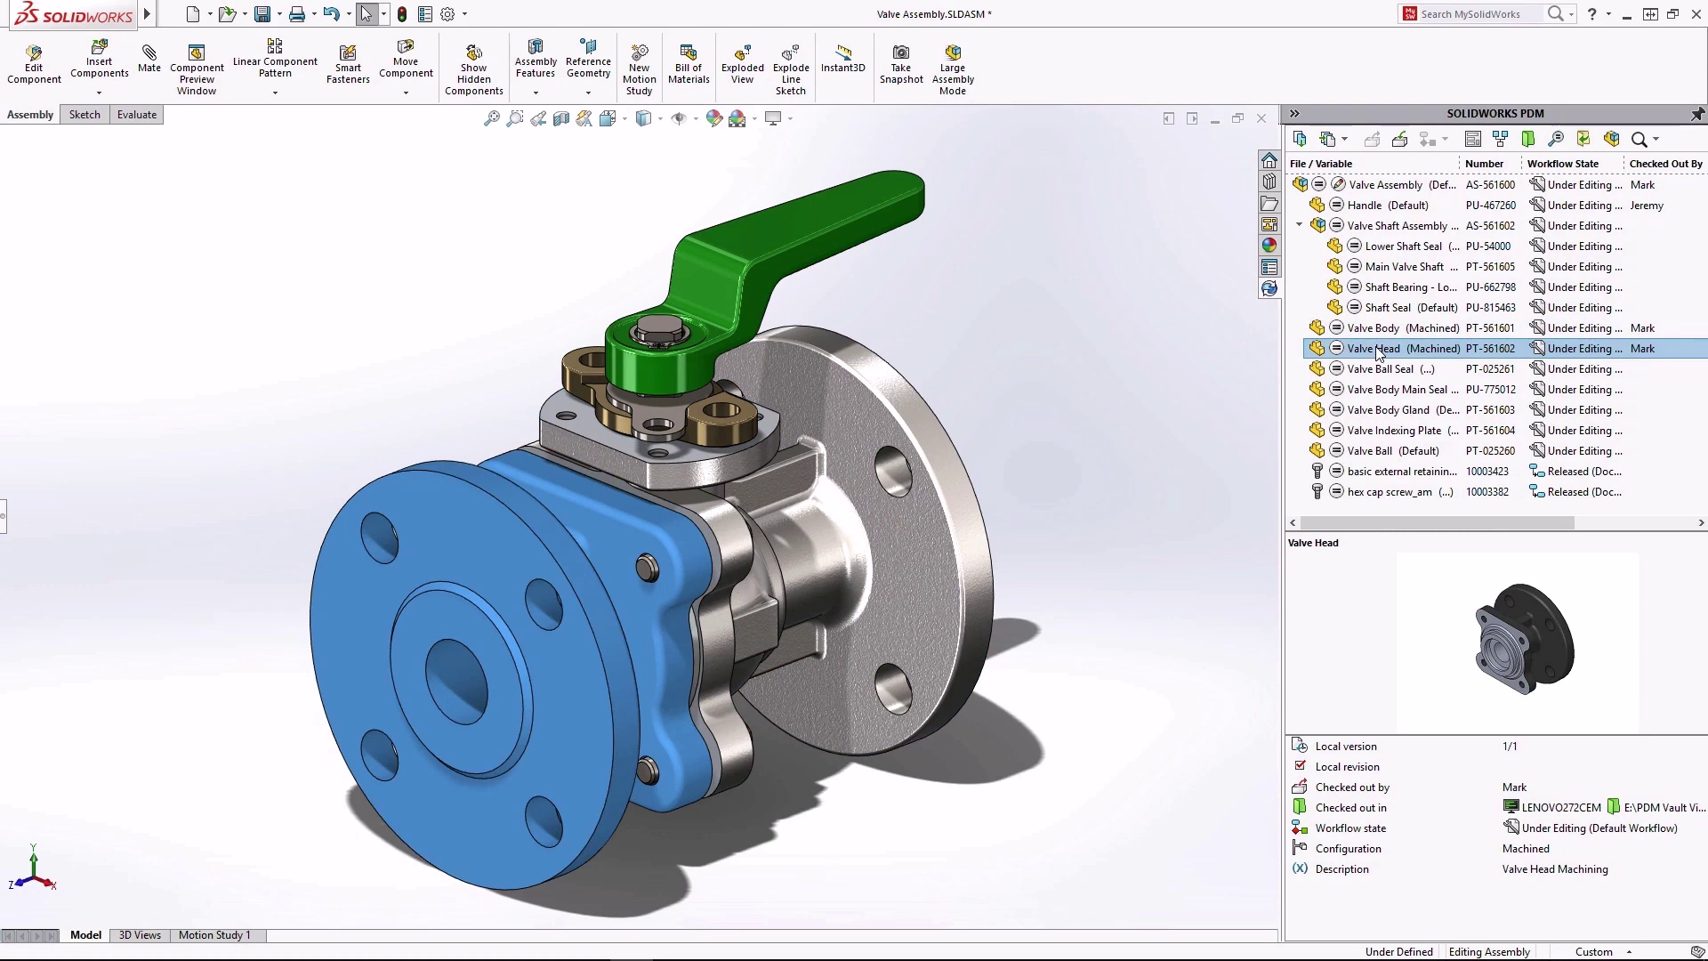
pyautogui.click(1242, 409)
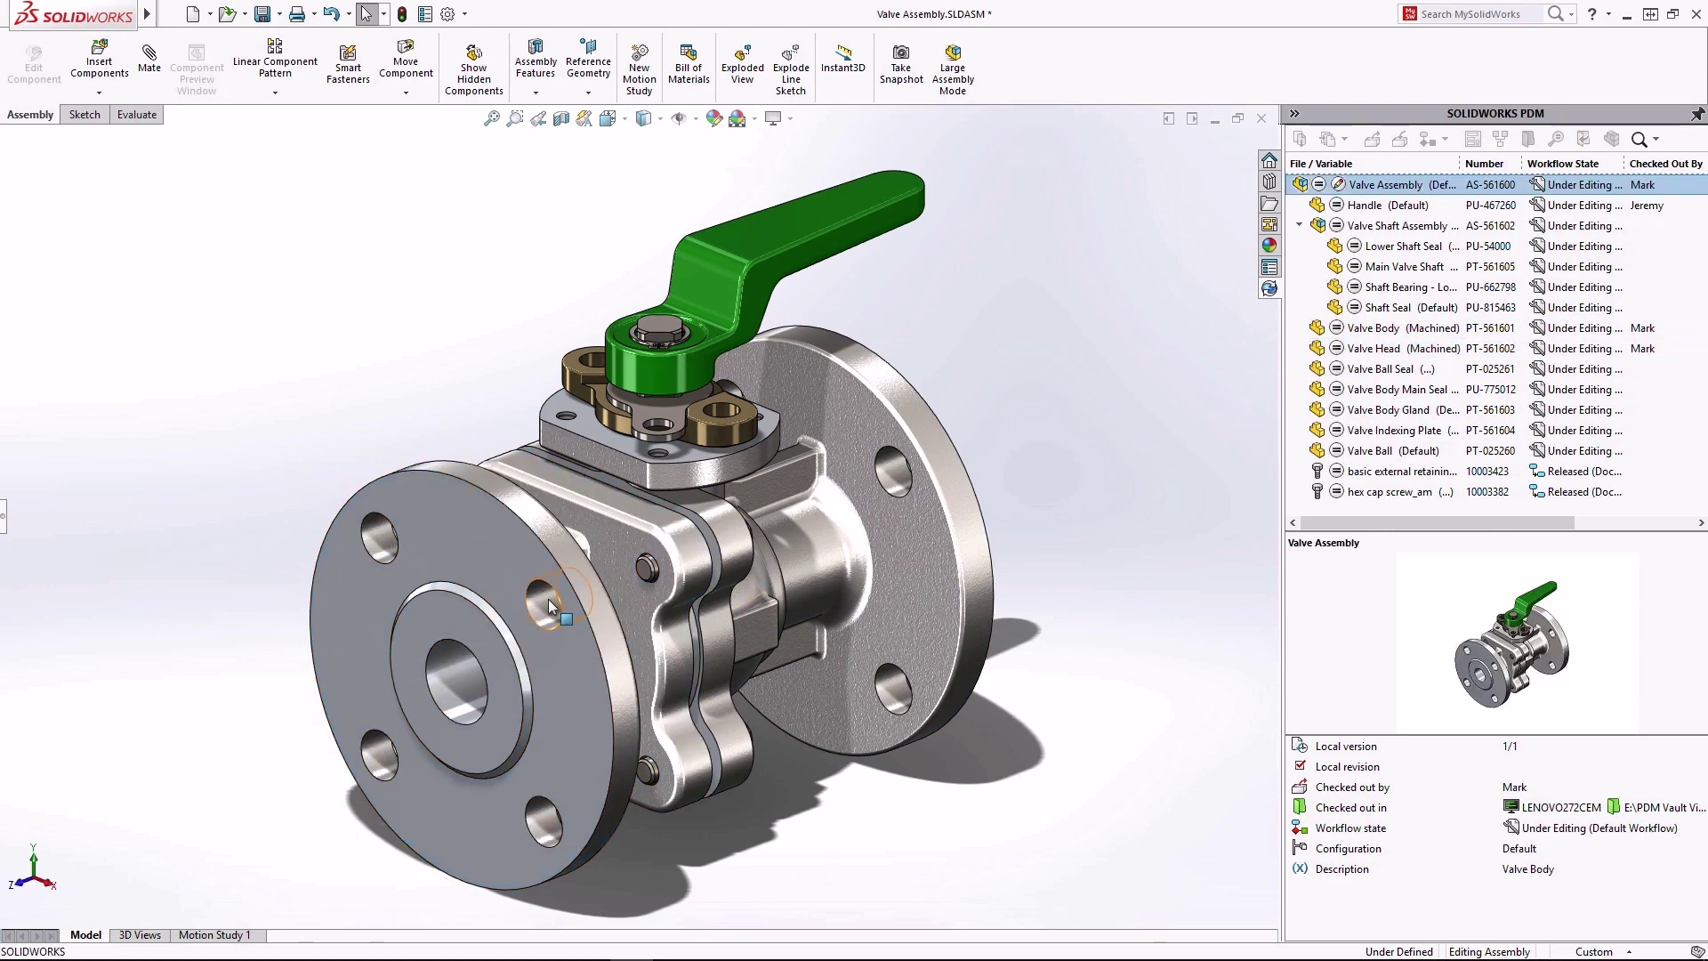
# Change the CirPattern1 bolt-hole count from 4 to 6
pyautogui.doubleClick(492, 669)
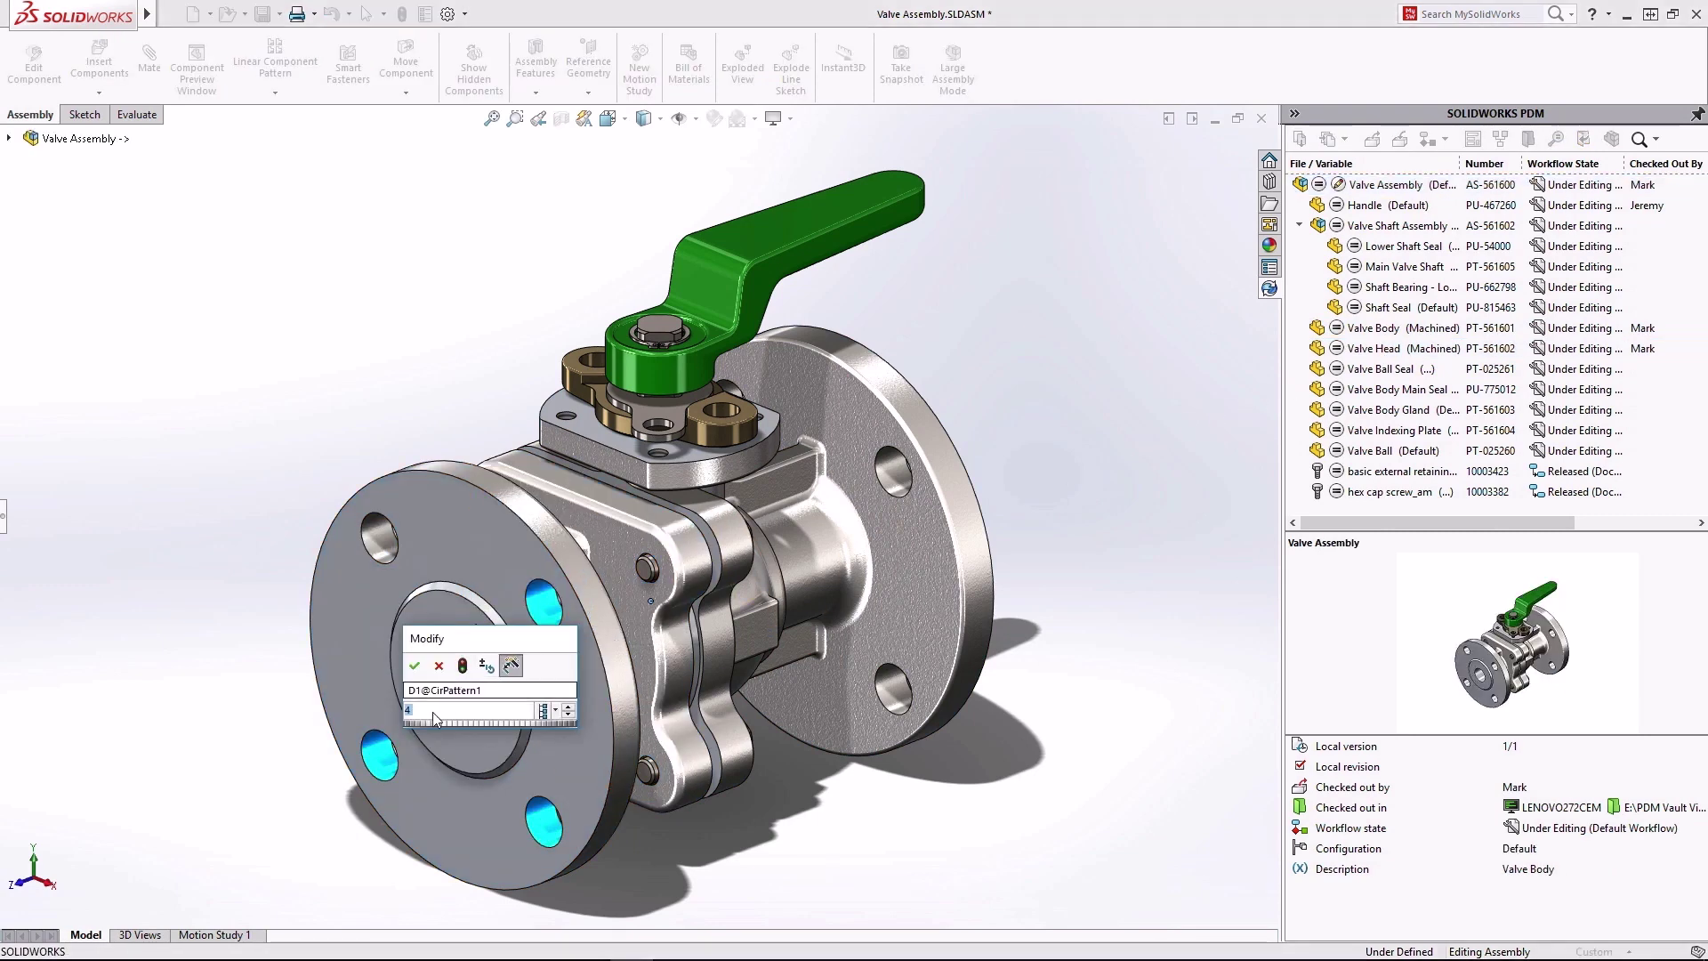
pyautogui.click(463, 668)
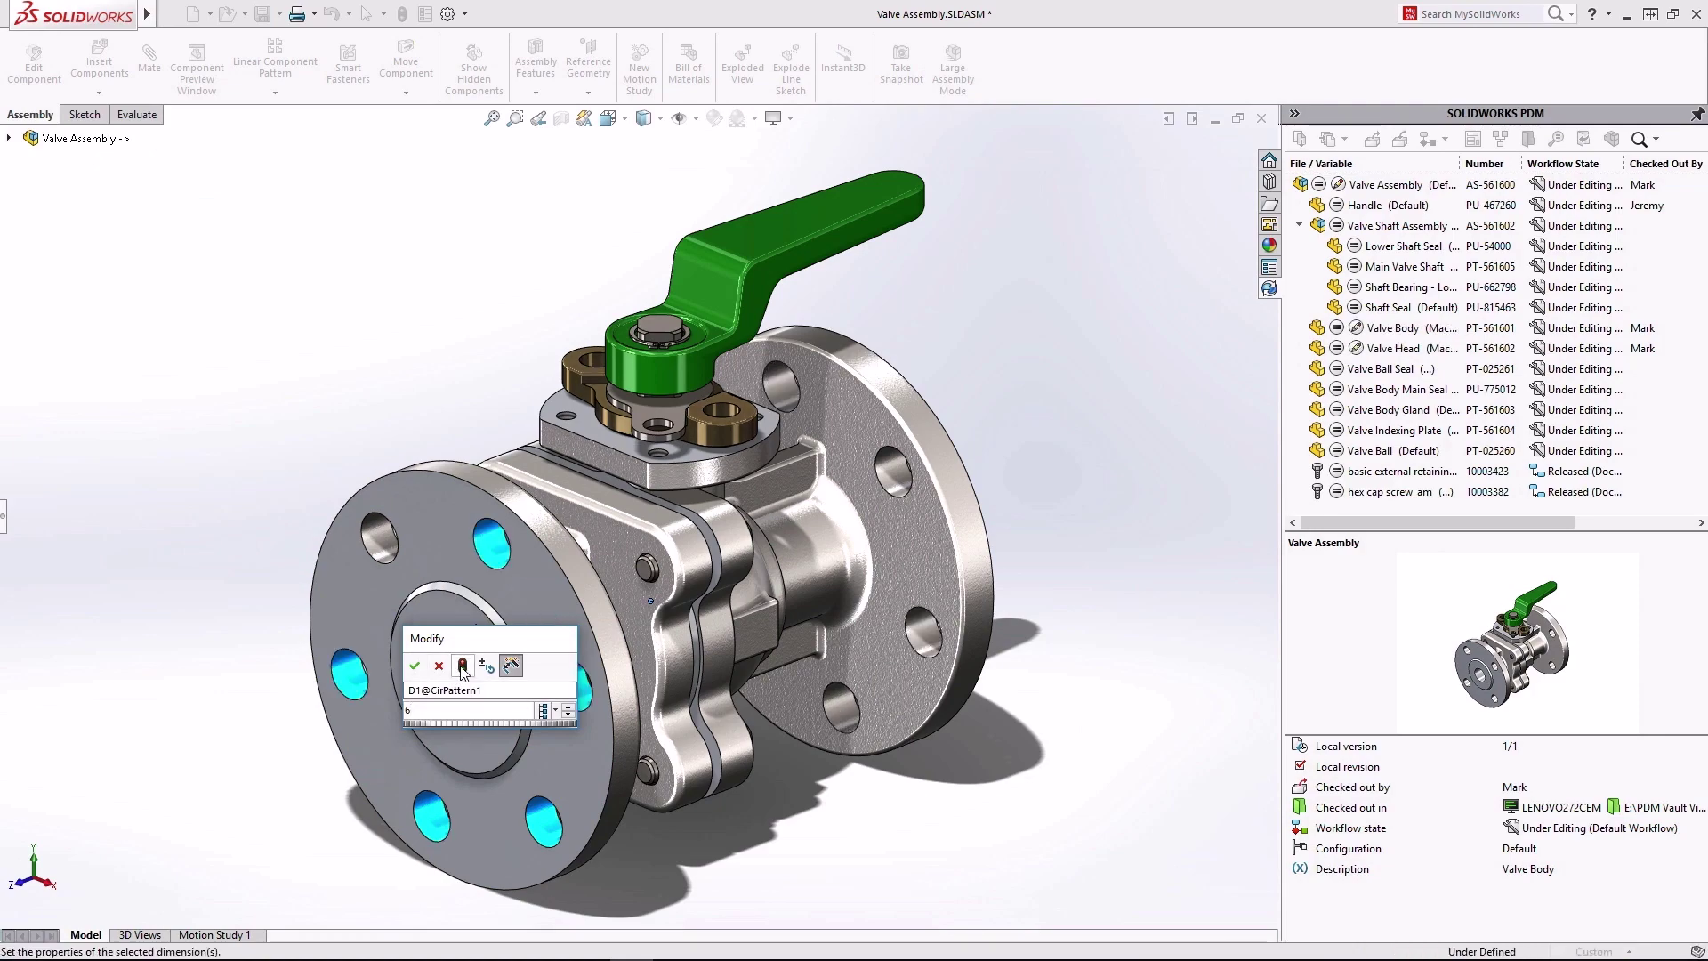
pyautogui.click(414, 666)
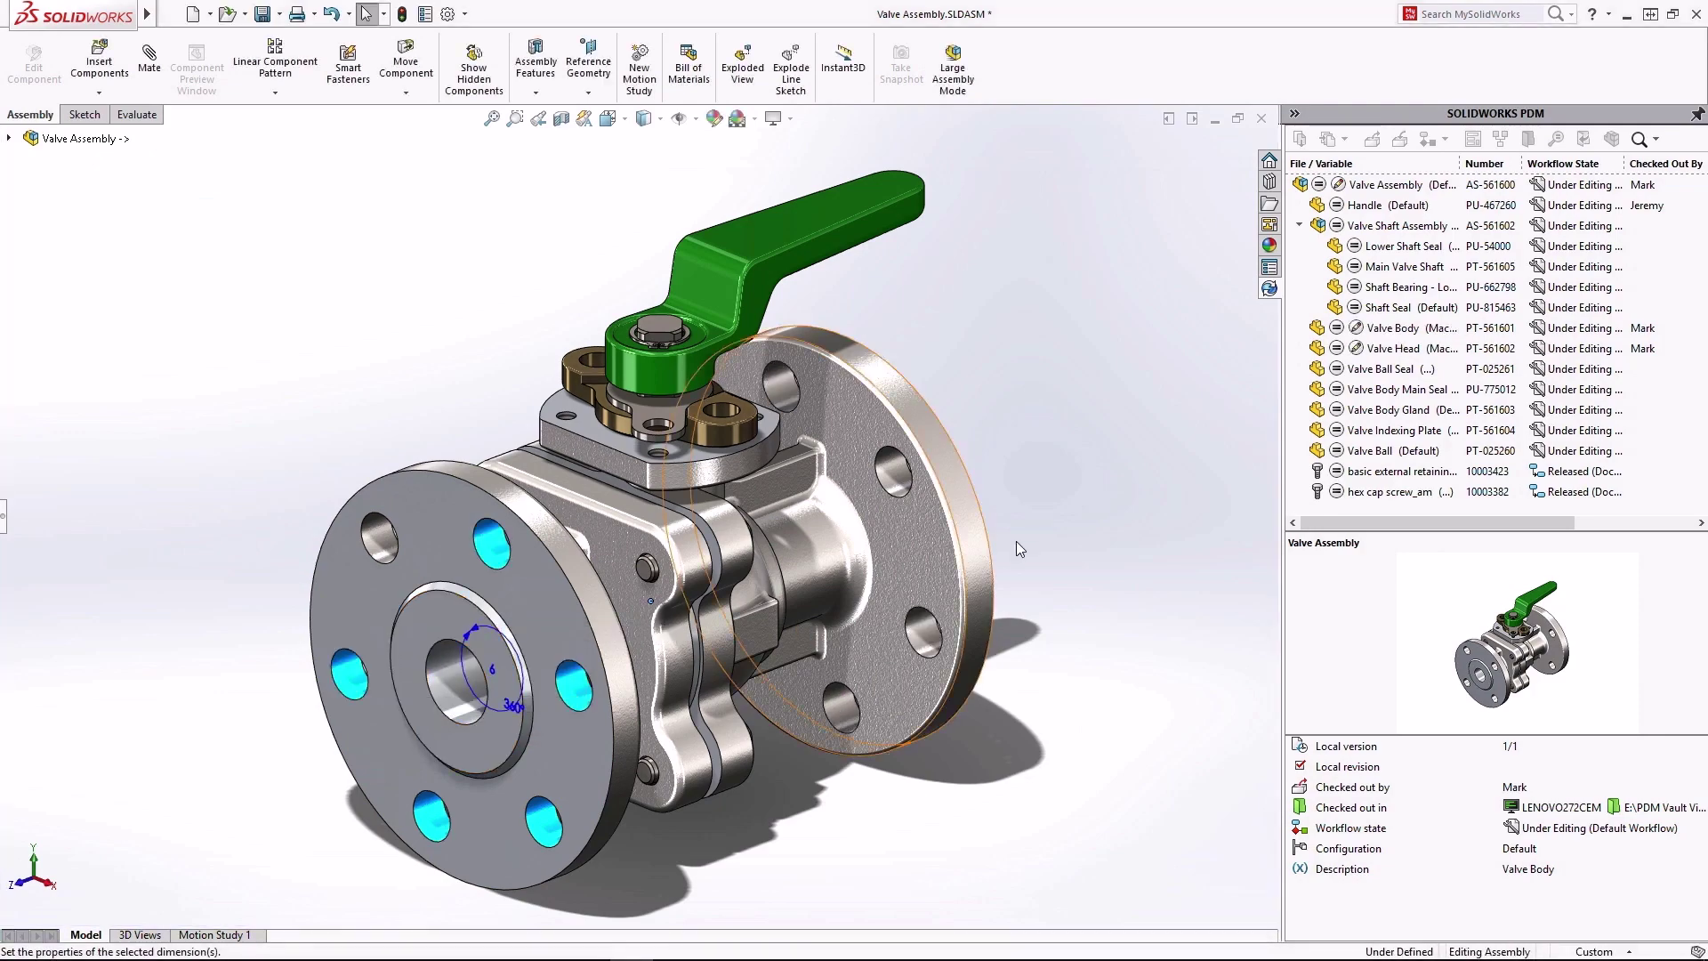
# Save the valve assembly and update the Handle to its latest vault version, the longer red lever
pyautogui.hotkey('ctrl', 's')
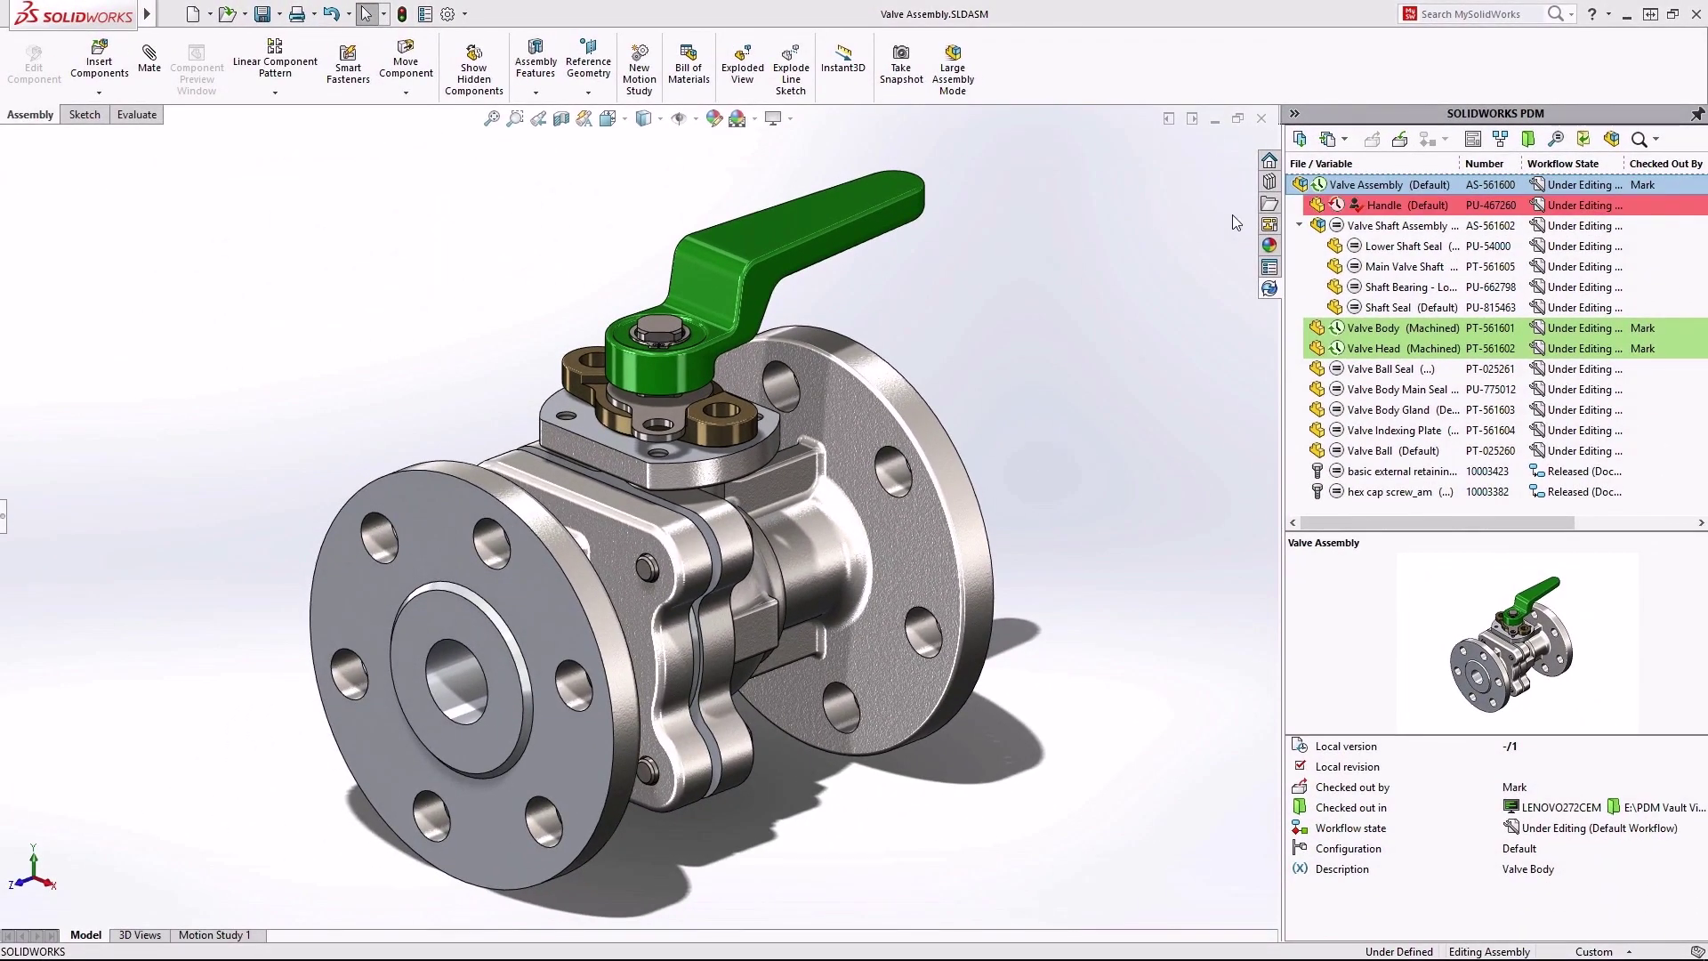
pyautogui.rightClick(1351, 204)
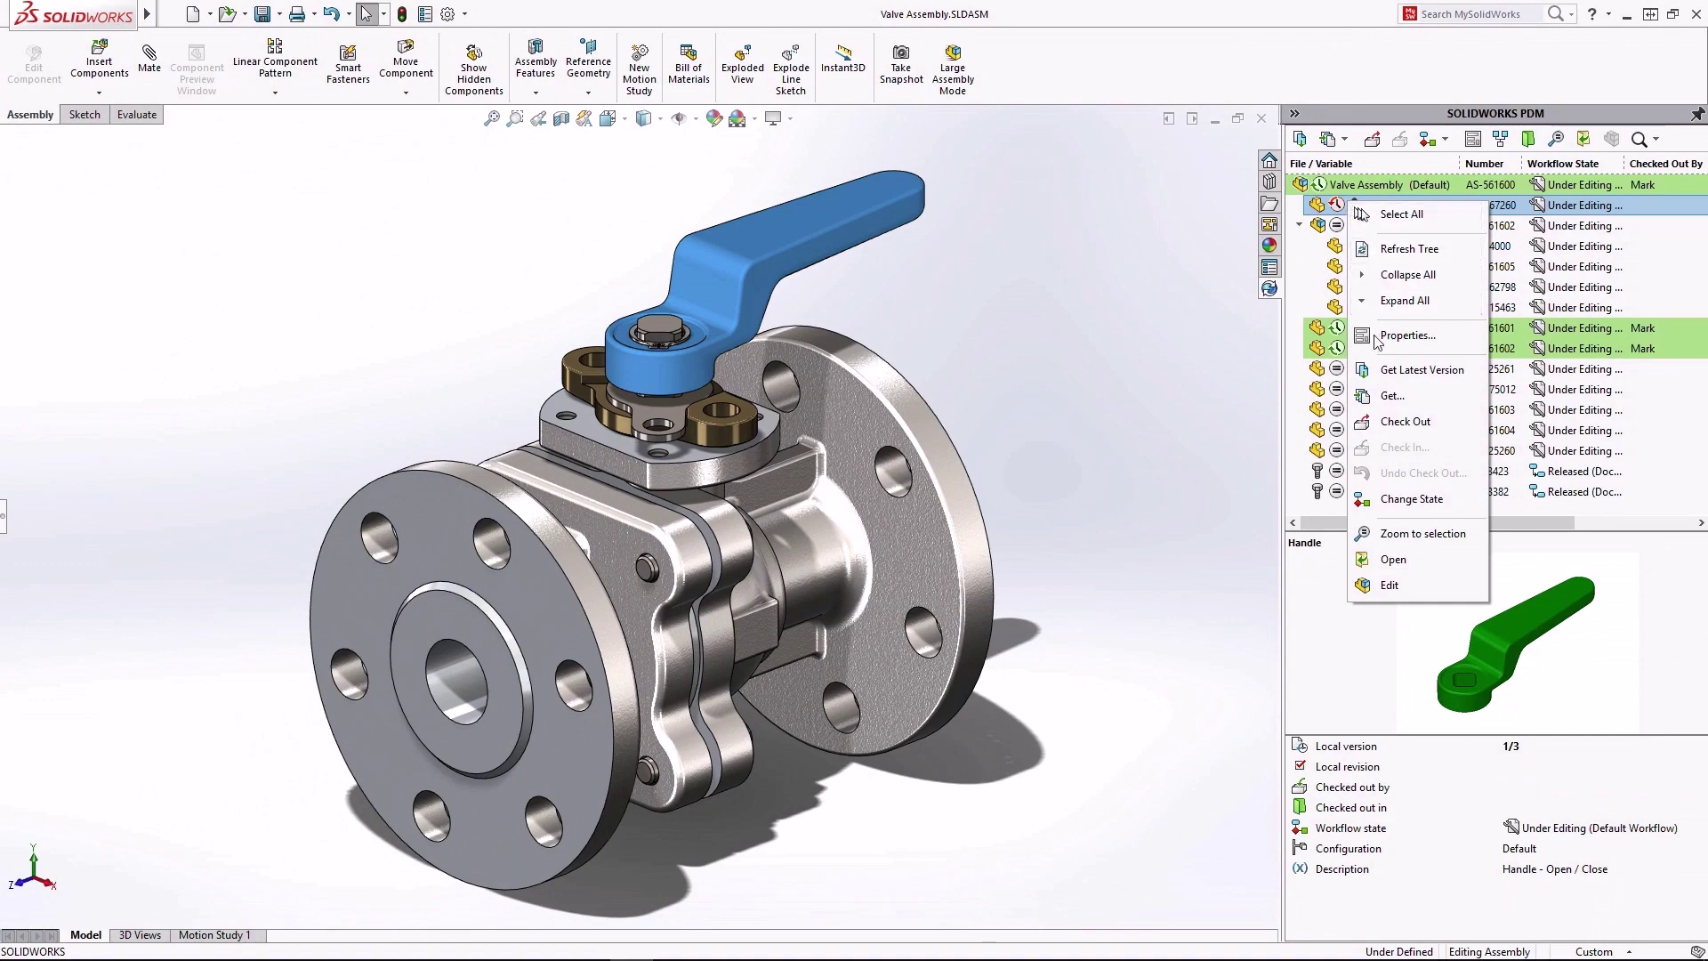
pyautogui.click(1378, 370)
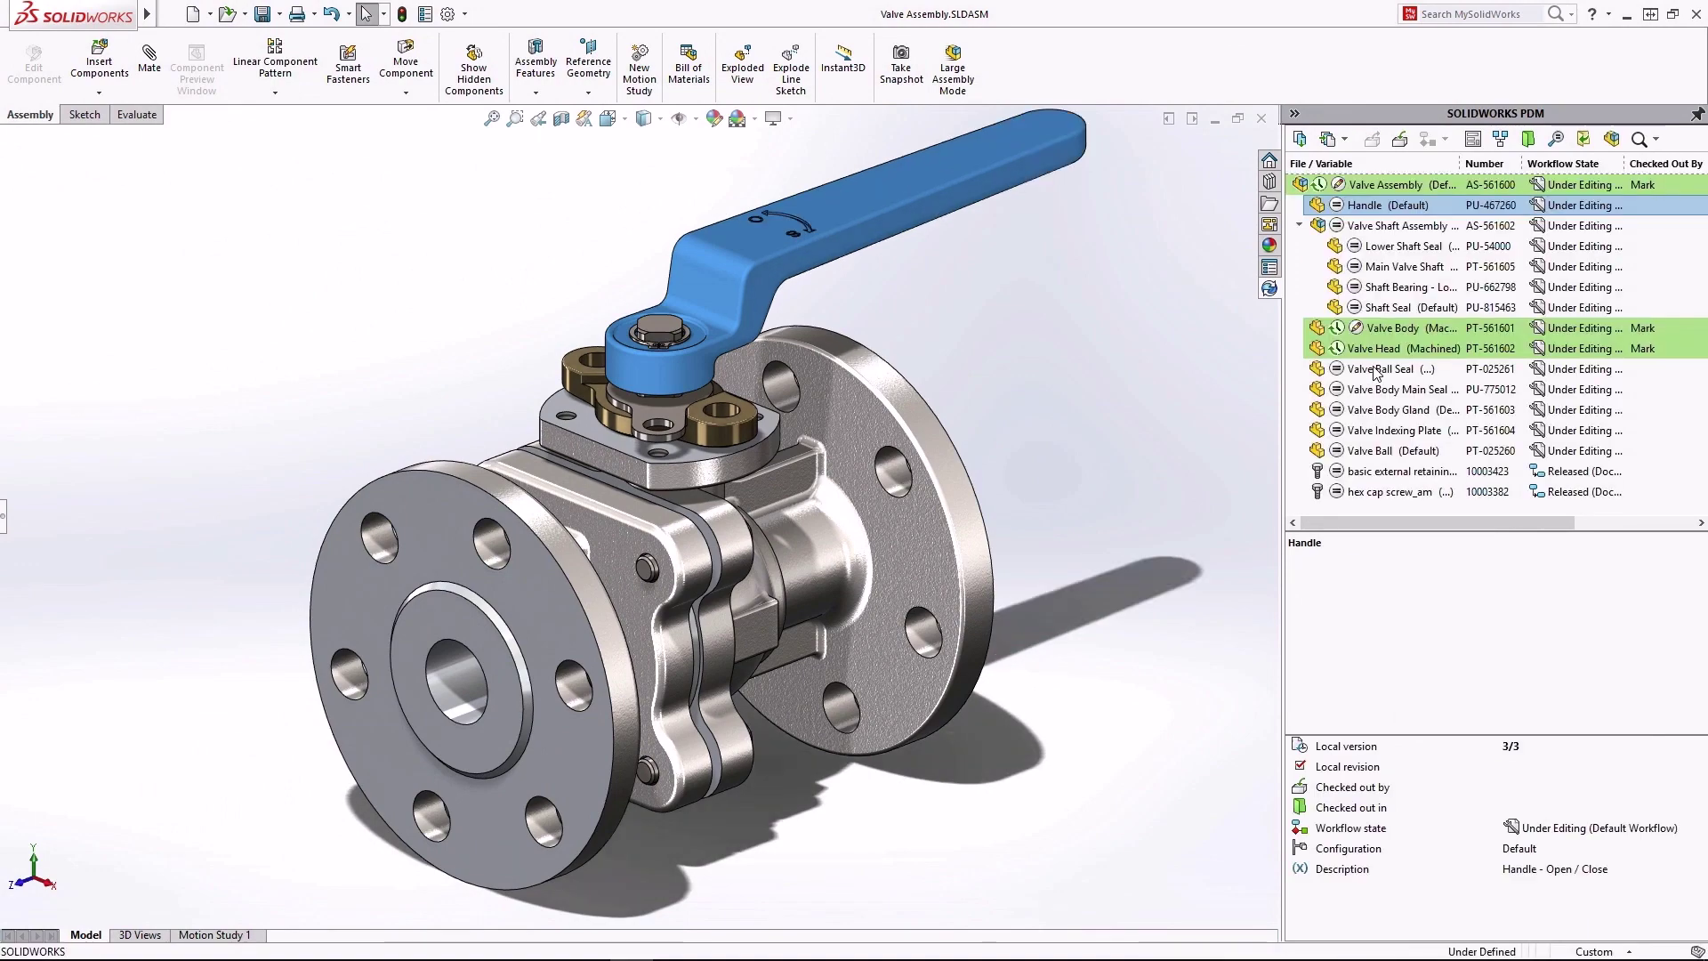
pyautogui.click(1105, 340)
pyautogui.moveTo(893, 457); pyautogui.dragTo(852, 523, button='middle')
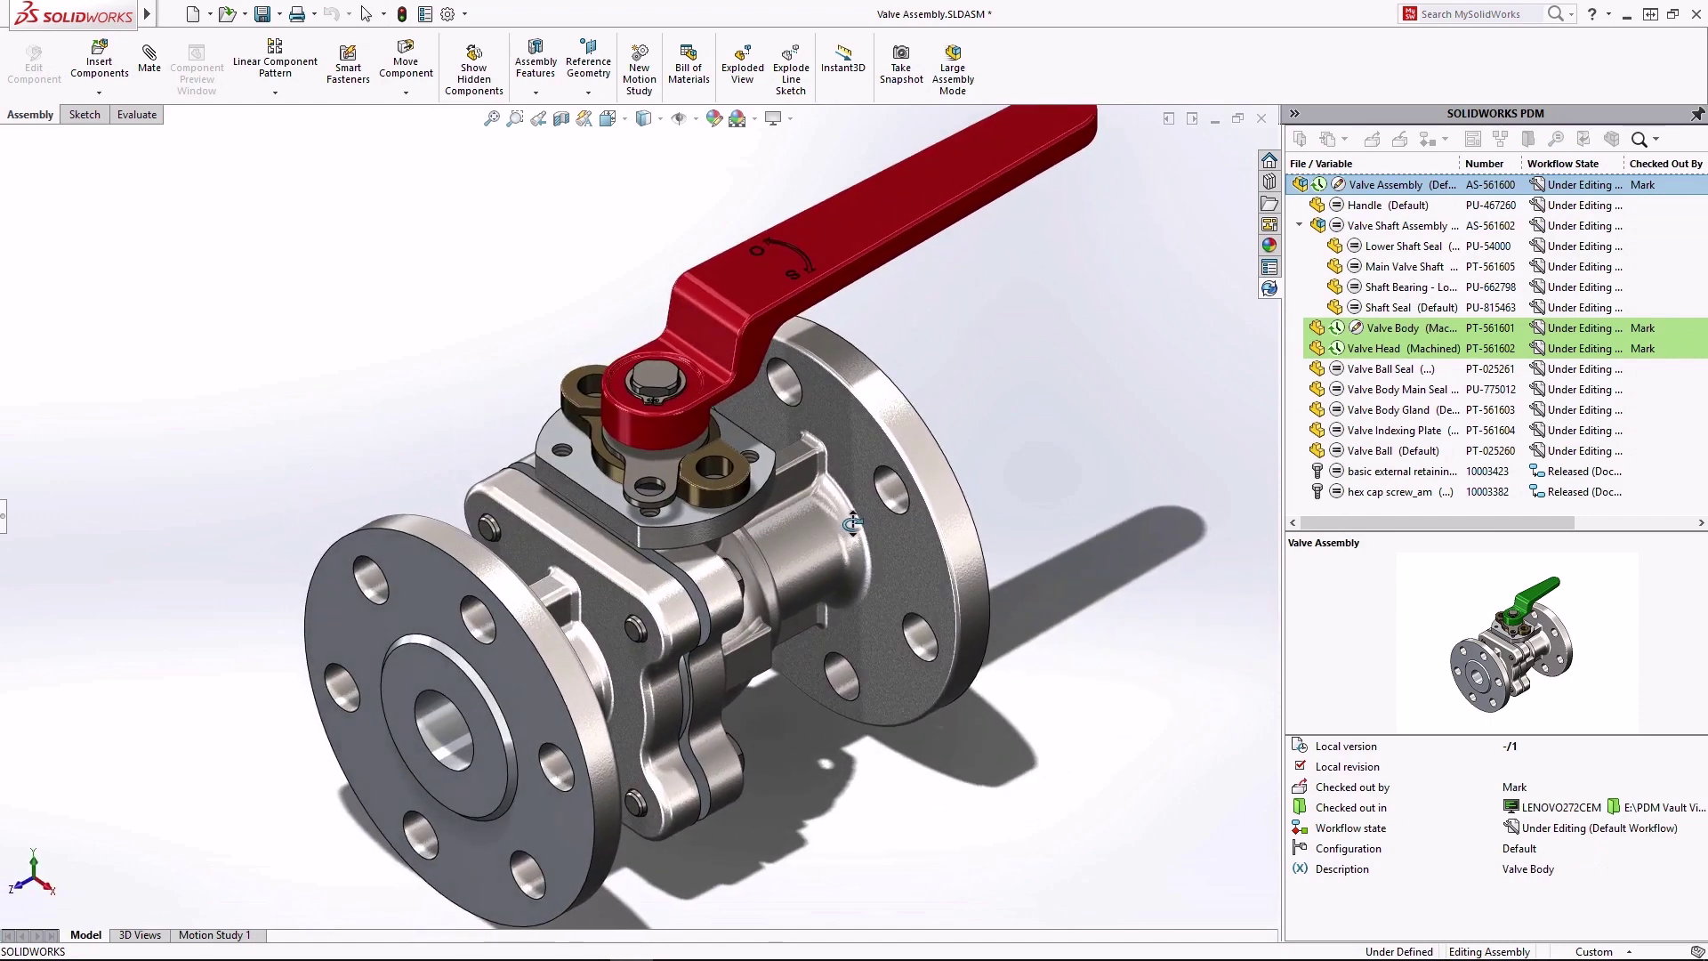
pyautogui.moveTo(707, 477); pyautogui.dragTo(325, 579, button='middle')
pyautogui.scroll(-3, 676, 498)
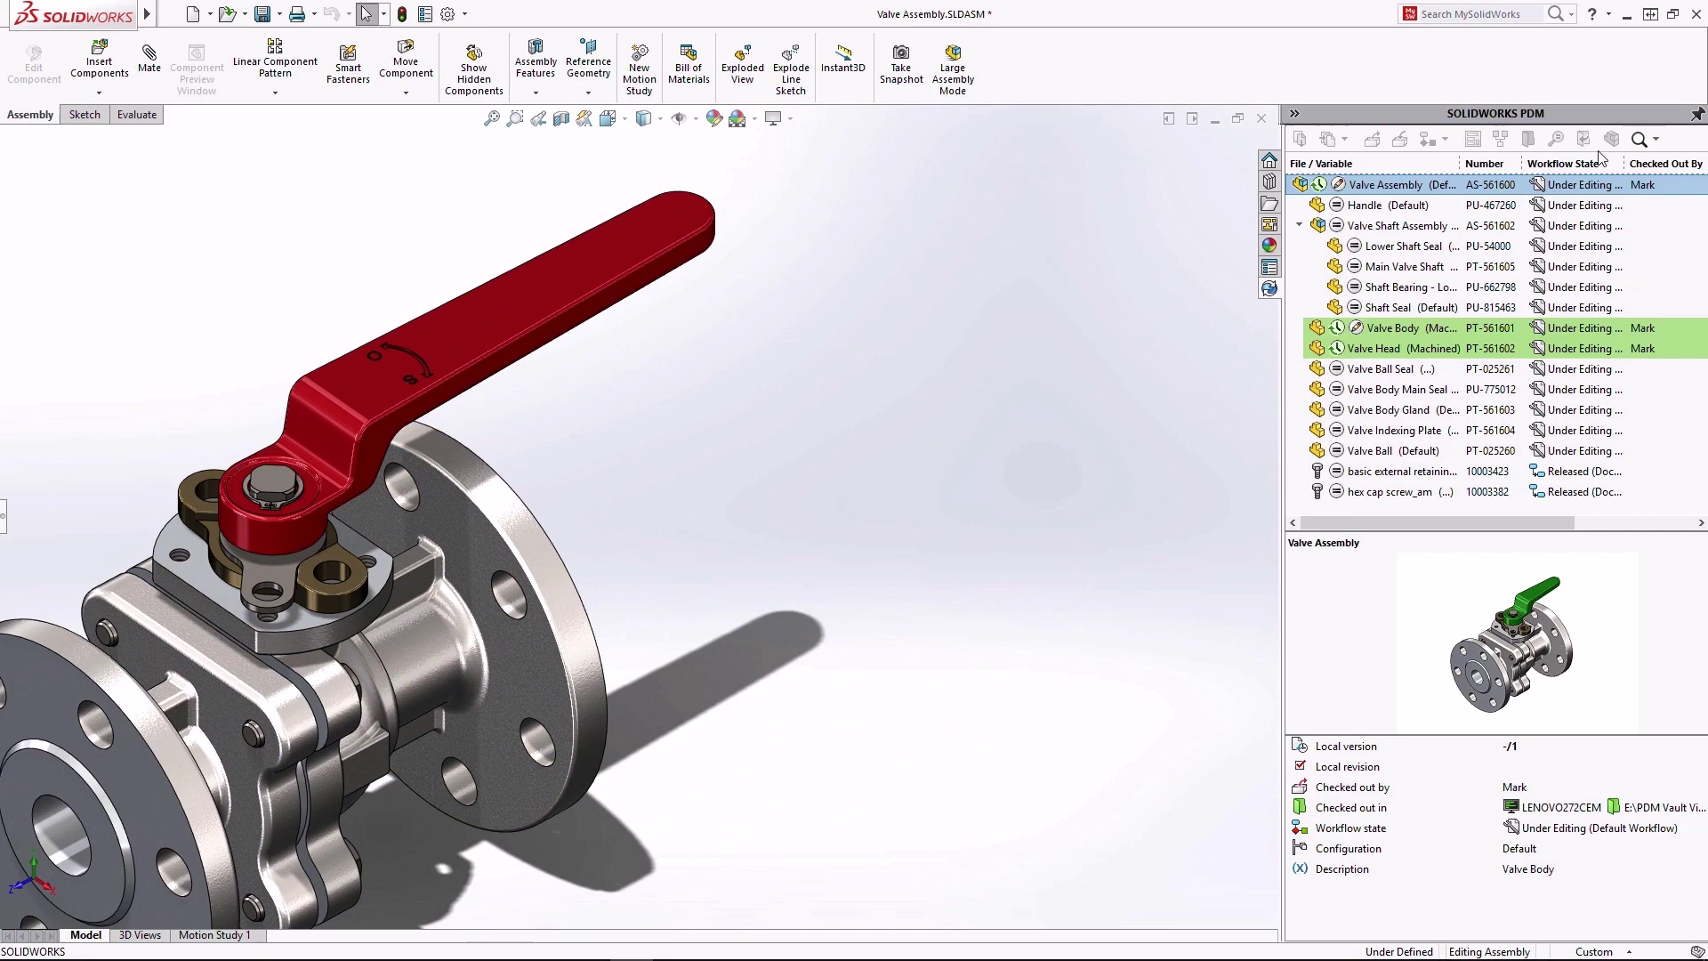
# Search the PDM vault for 'hex cap screw' and preview the first result's data card
pyautogui.click(1640, 140)
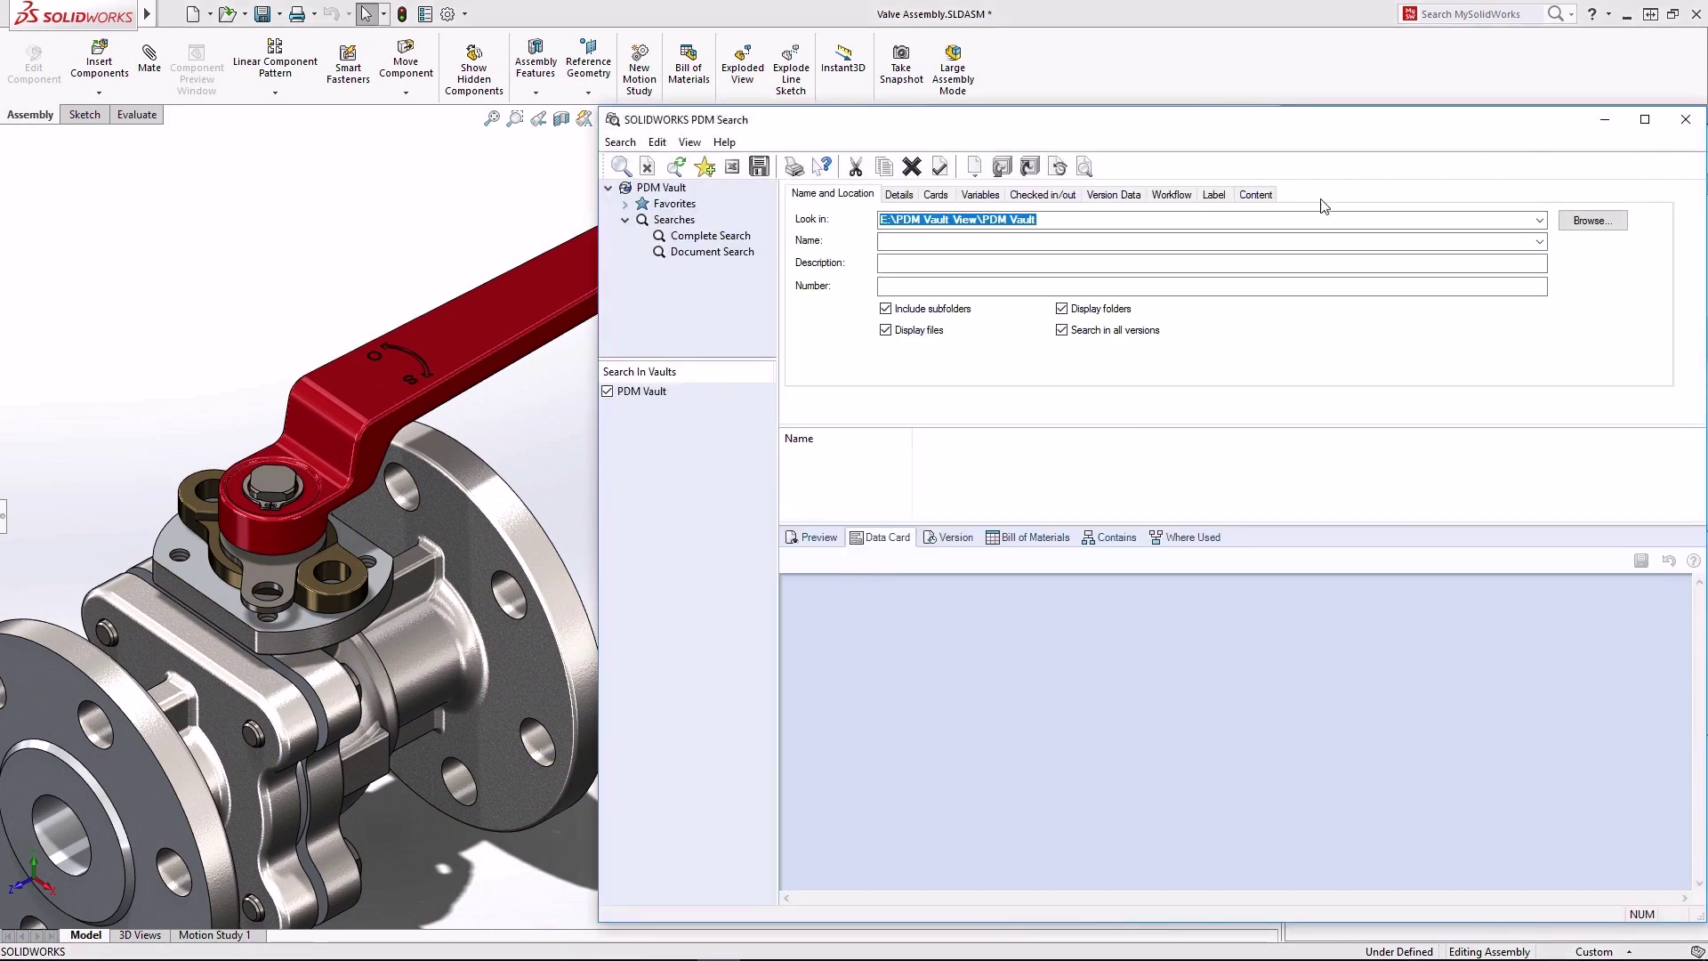
pyautogui.click(929, 263)
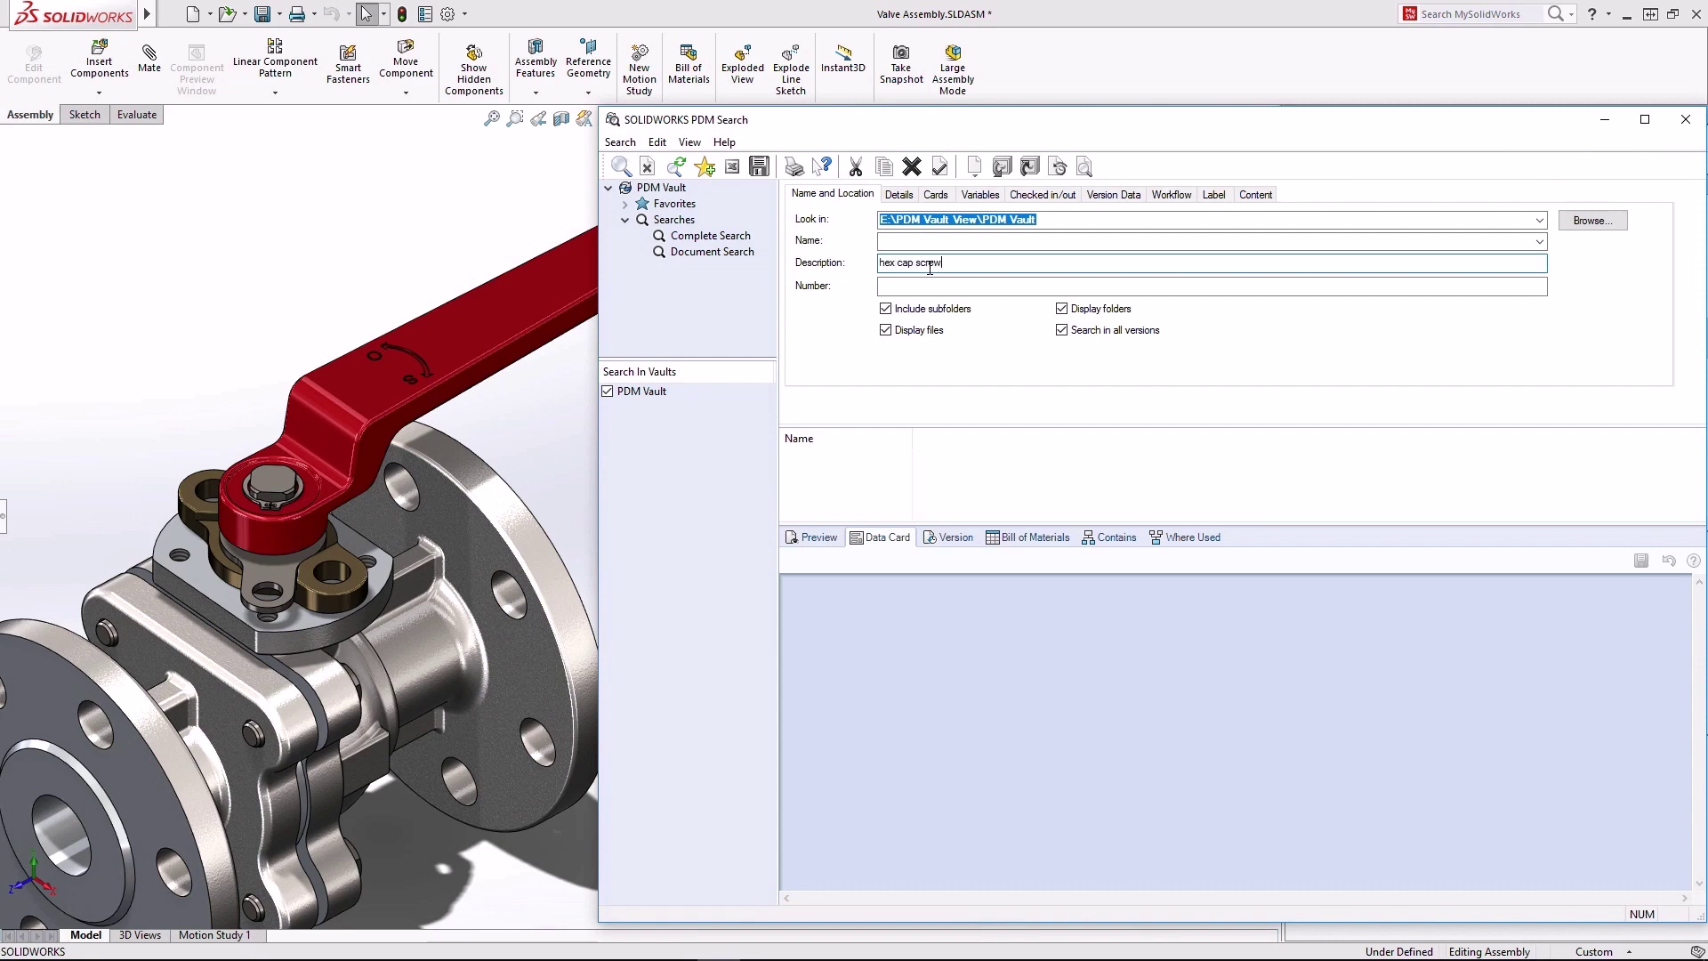
pyautogui.press('Return')
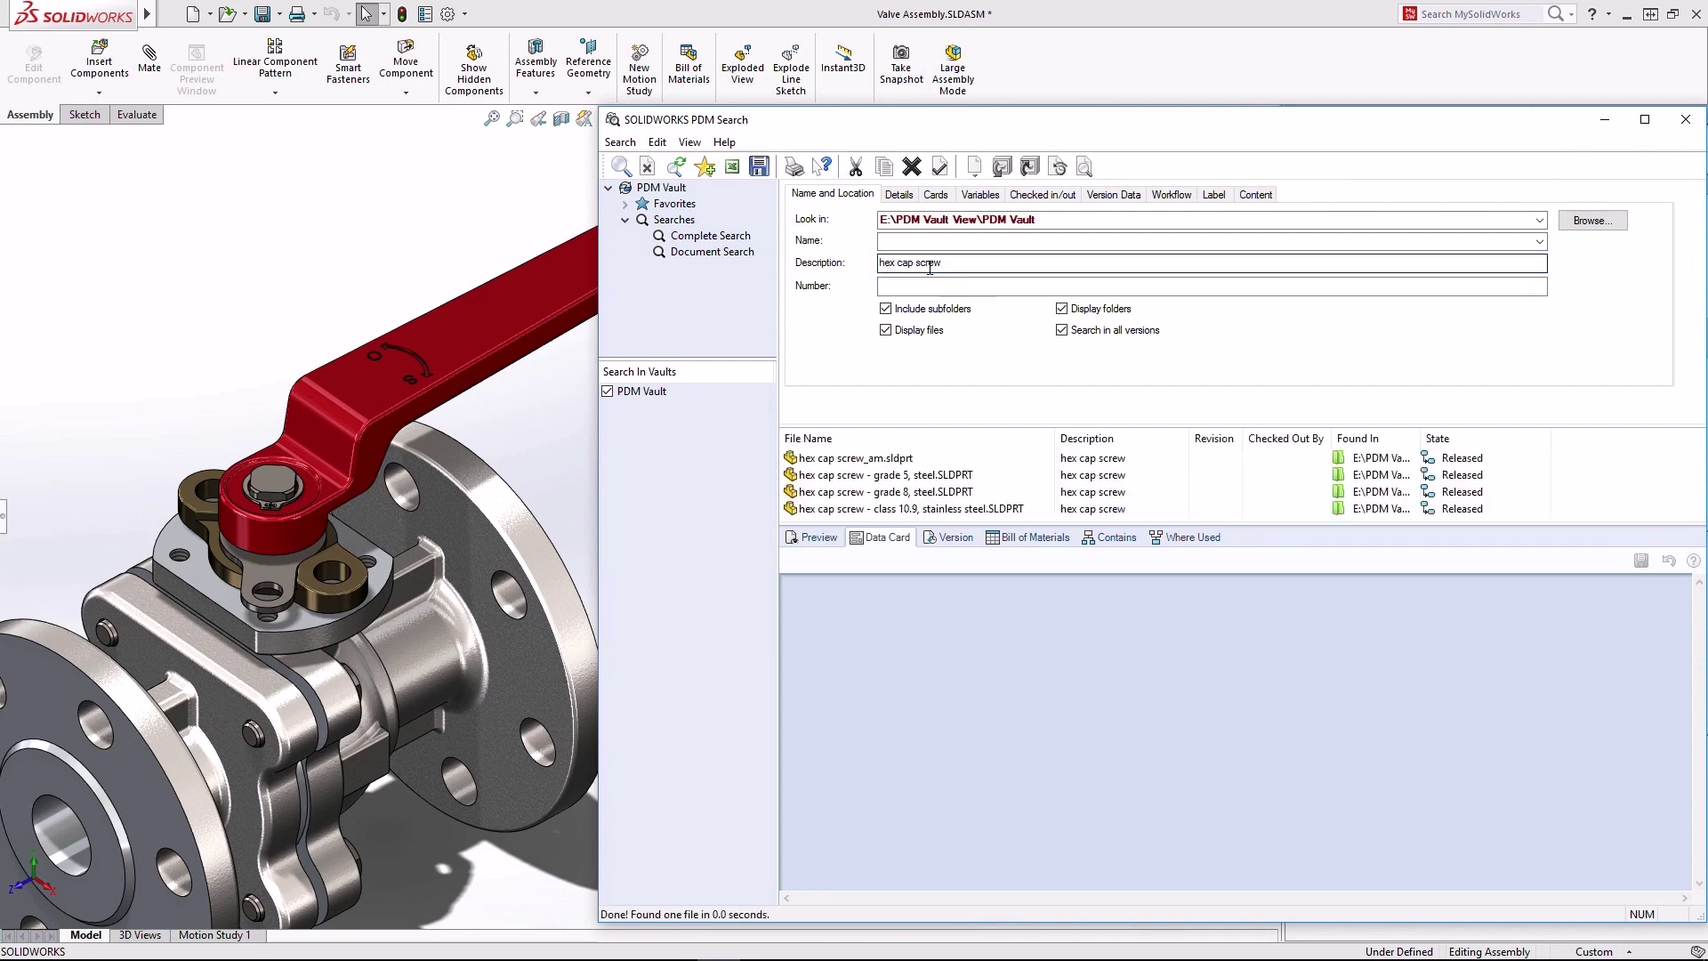
pyautogui.click(868, 459)
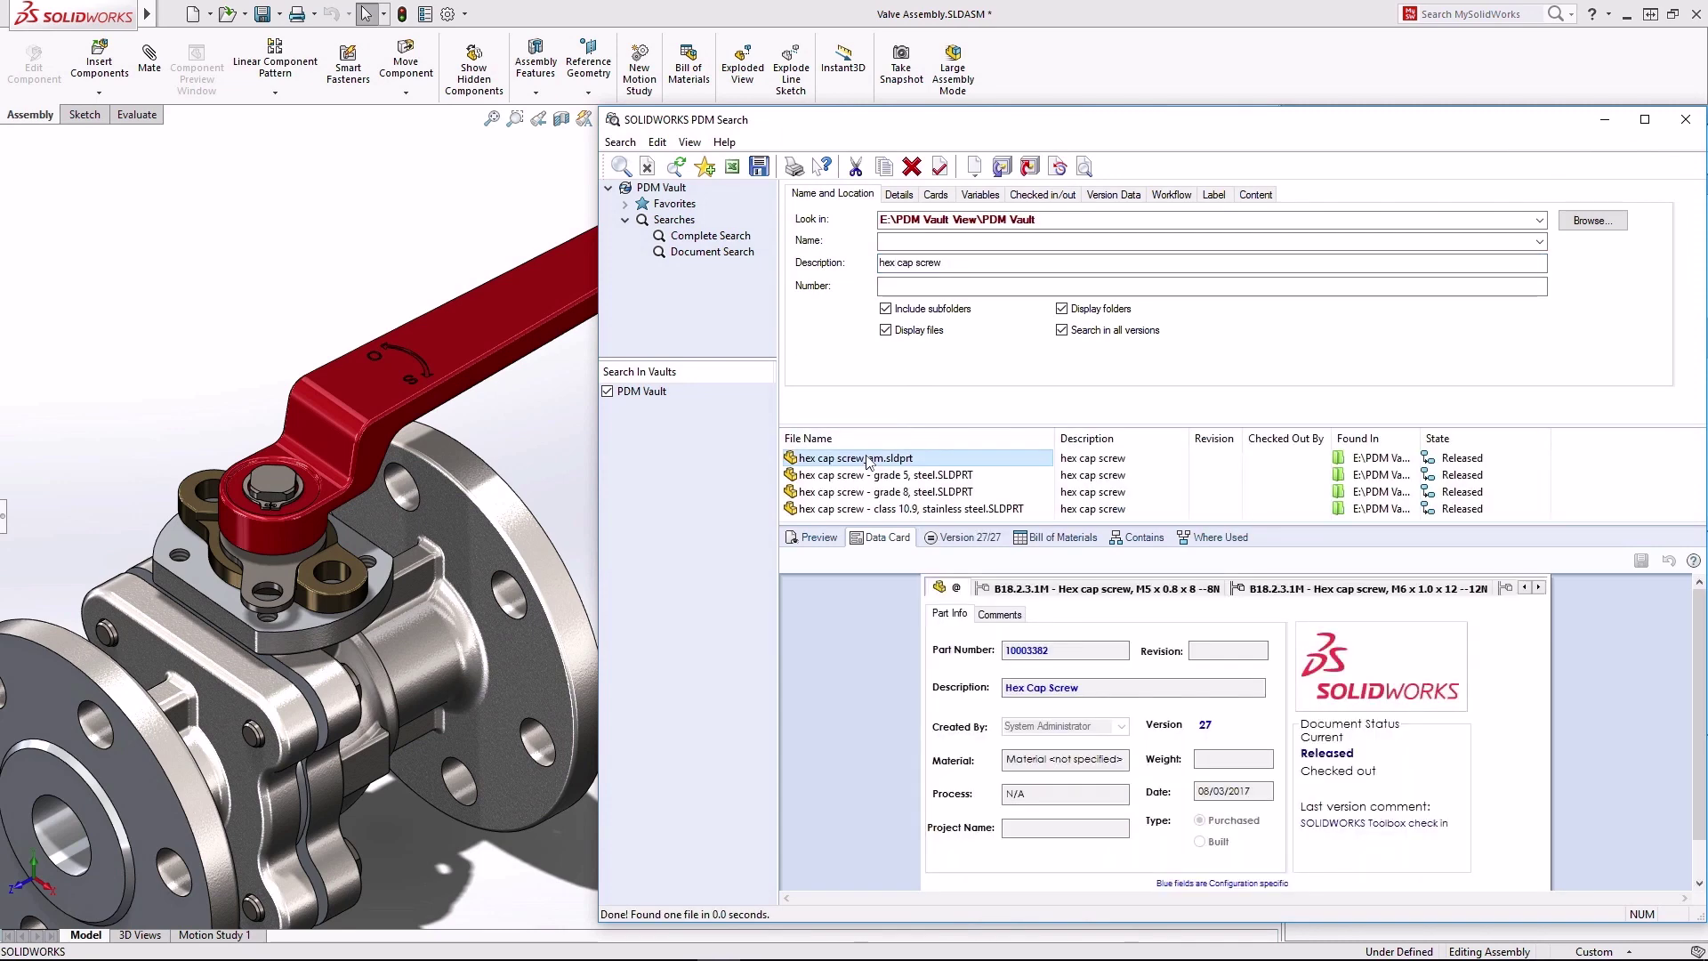
pyautogui.click(816, 537)
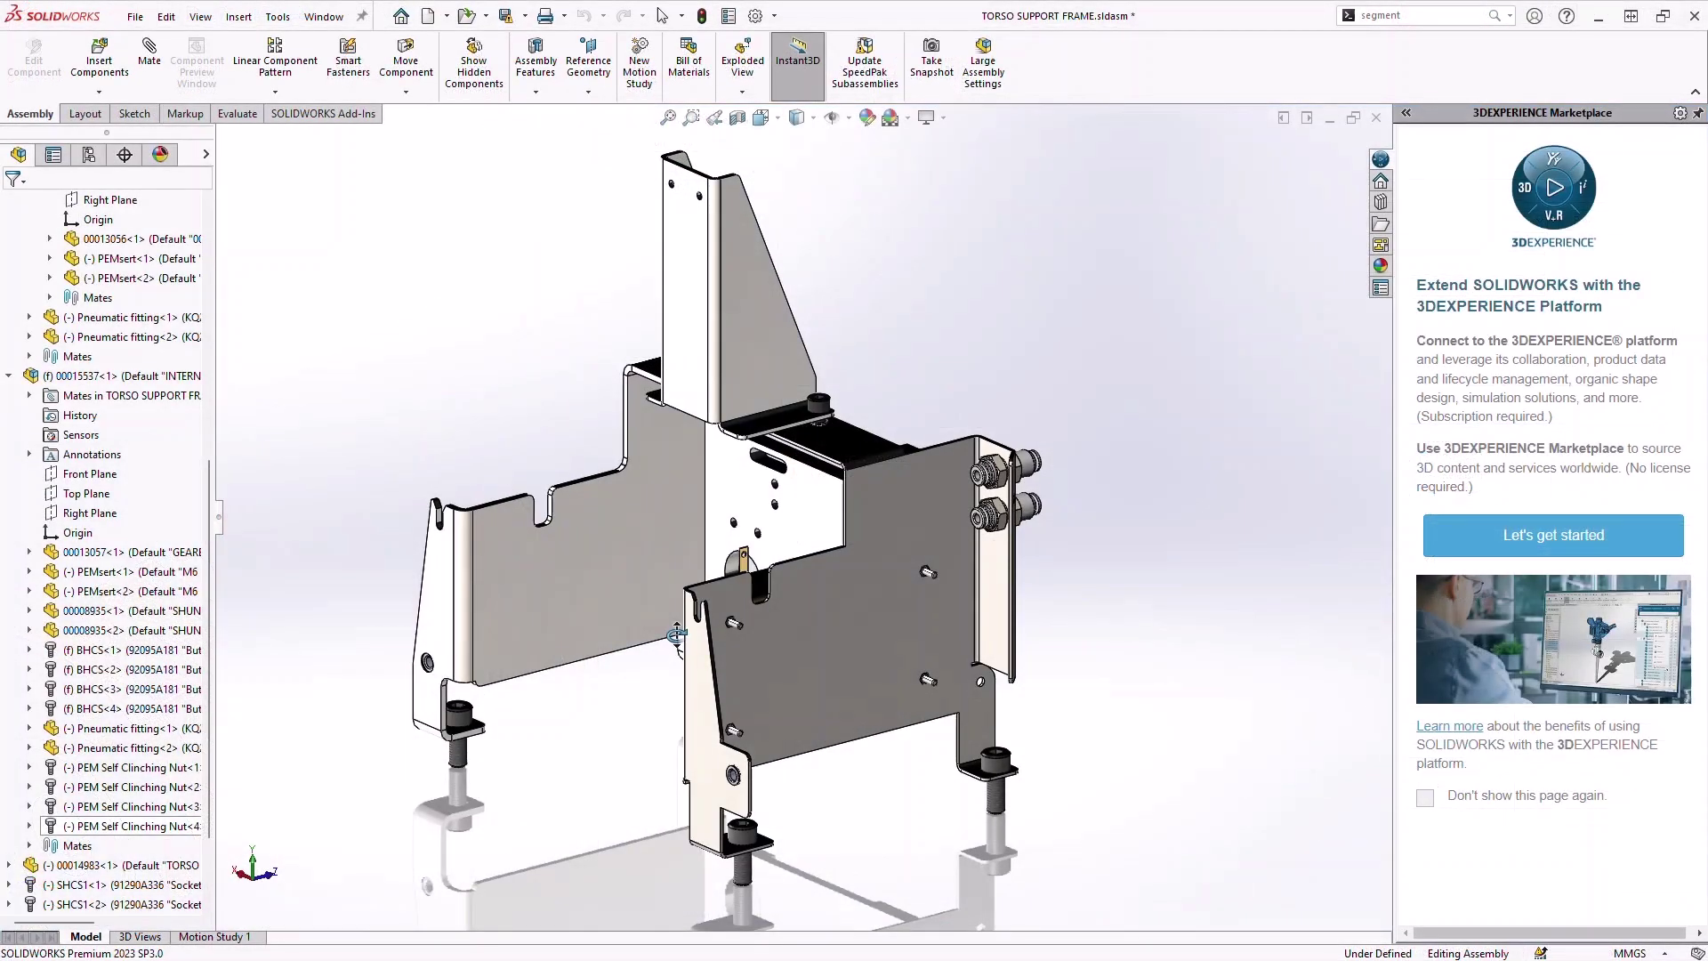
# Cost the front plate at 3.0000 mm Plain Carbon Steel (12.62 USD), then drop a louver on its face
pyautogui.click(852, 653)
pyautogui.click(904, 552)
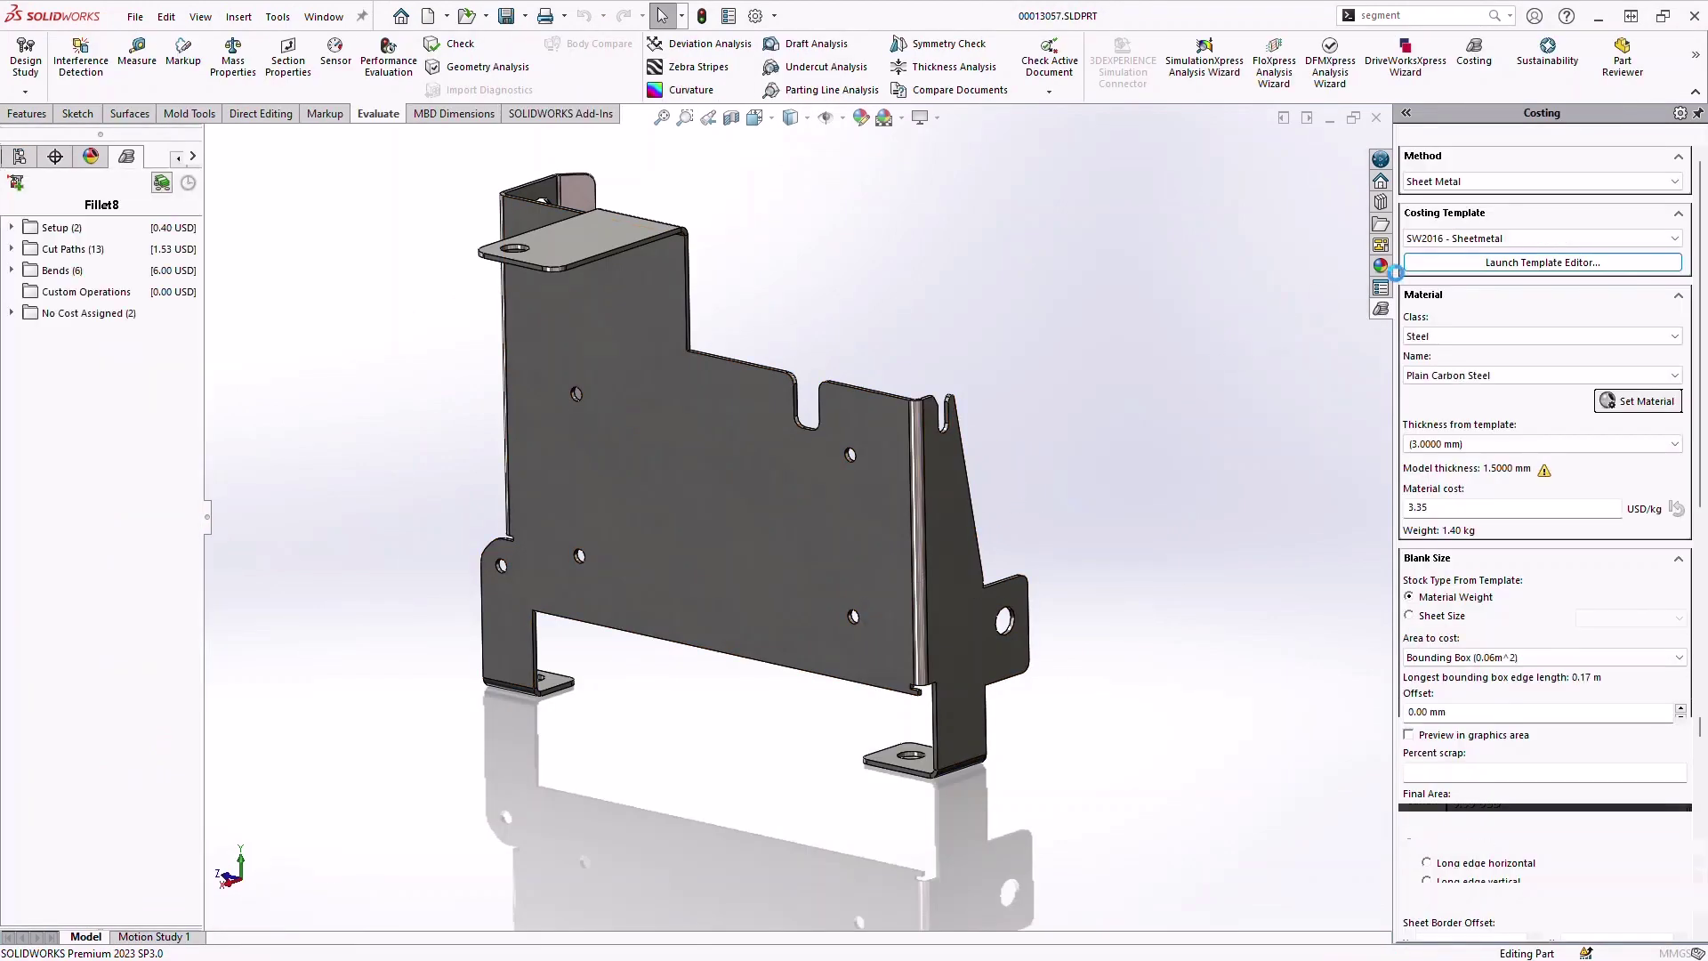
pyautogui.click(1527, 442)
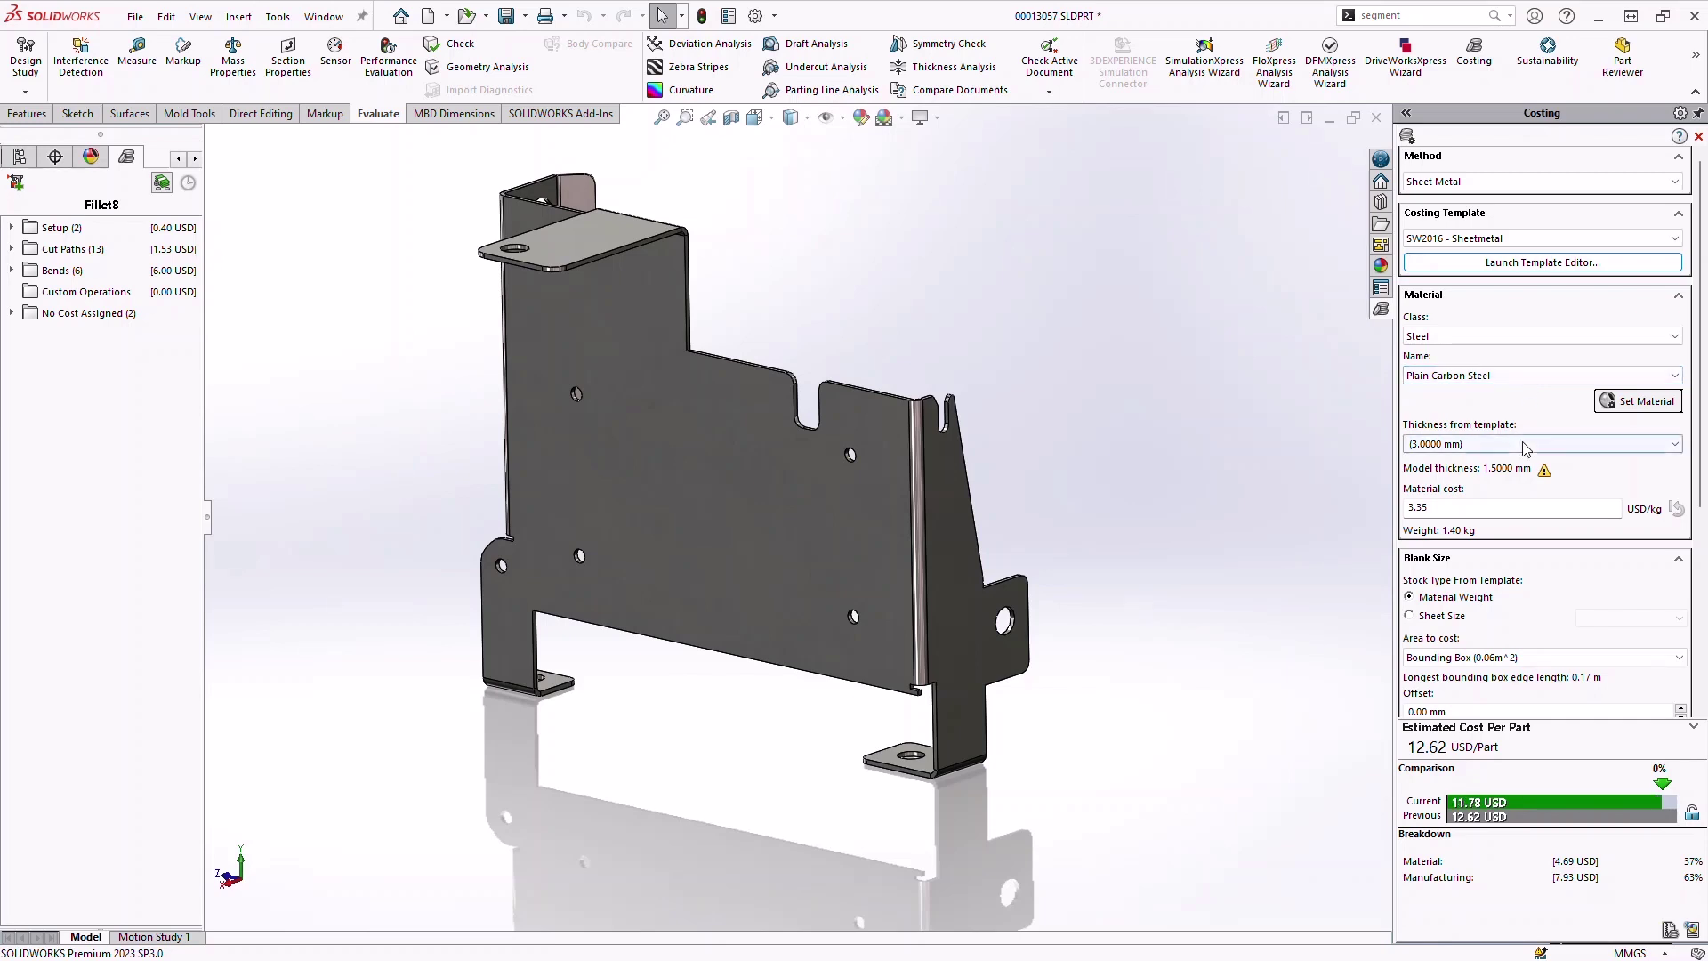
pyautogui.click(1530, 442)
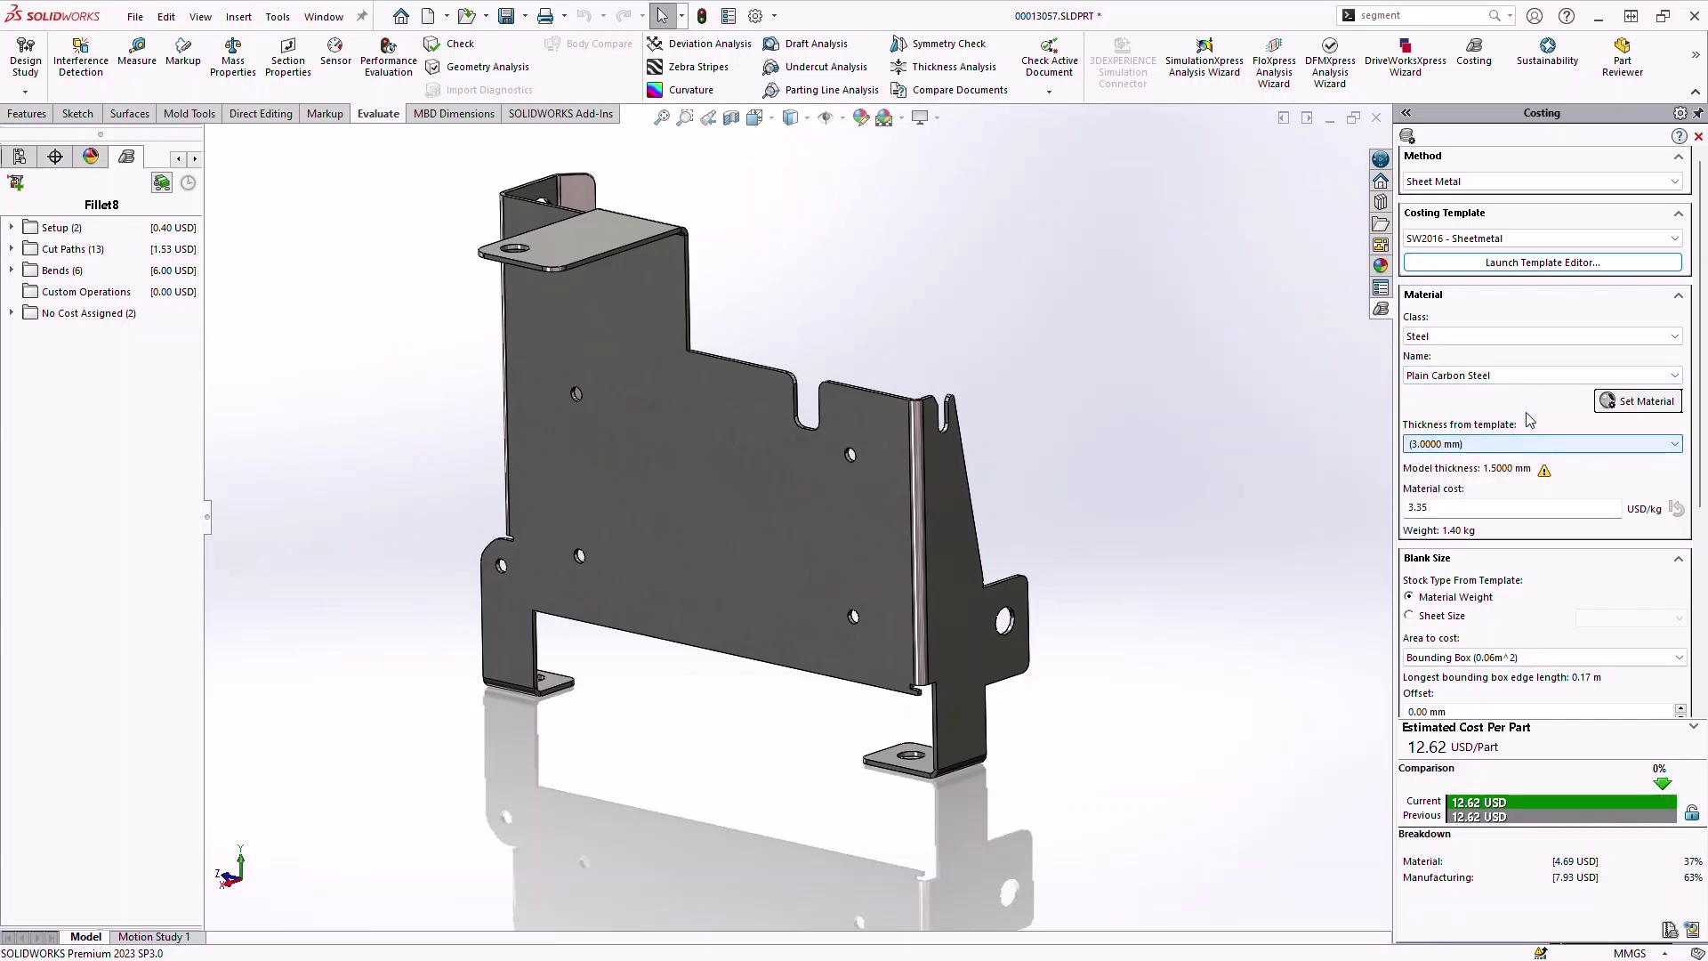
pyautogui.click(1513, 375)
pyautogui.click(1512, 375)
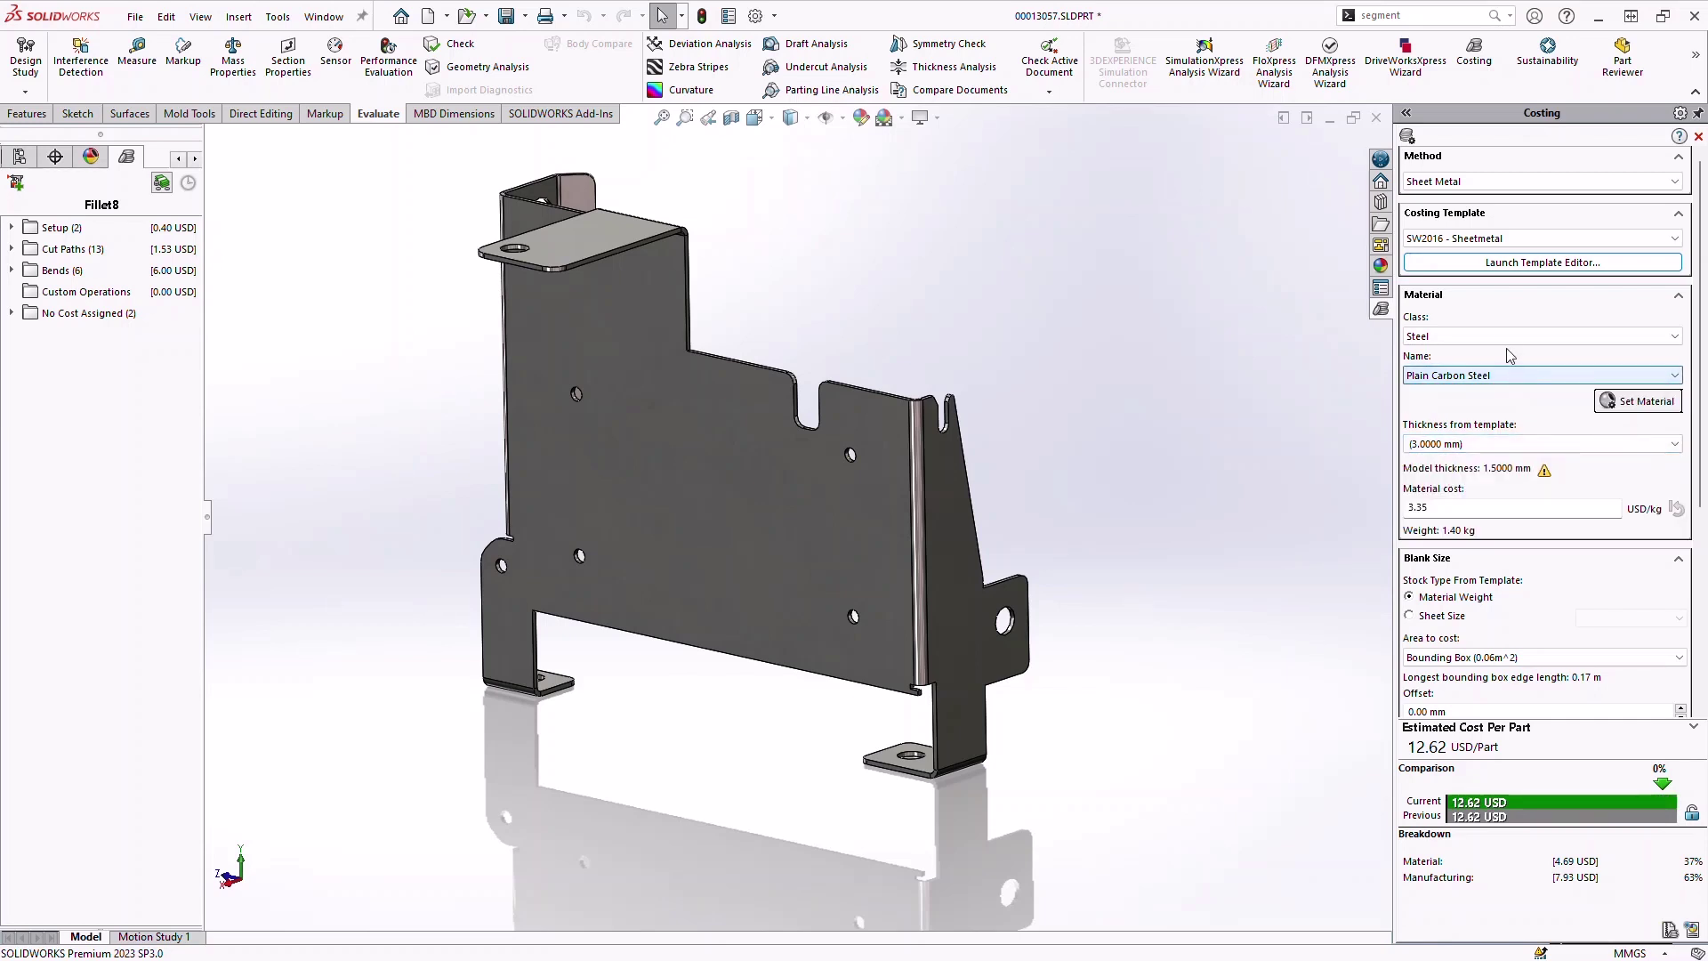
pyautogui.click(1508, 336)
pyautogui.click(1508, 339)
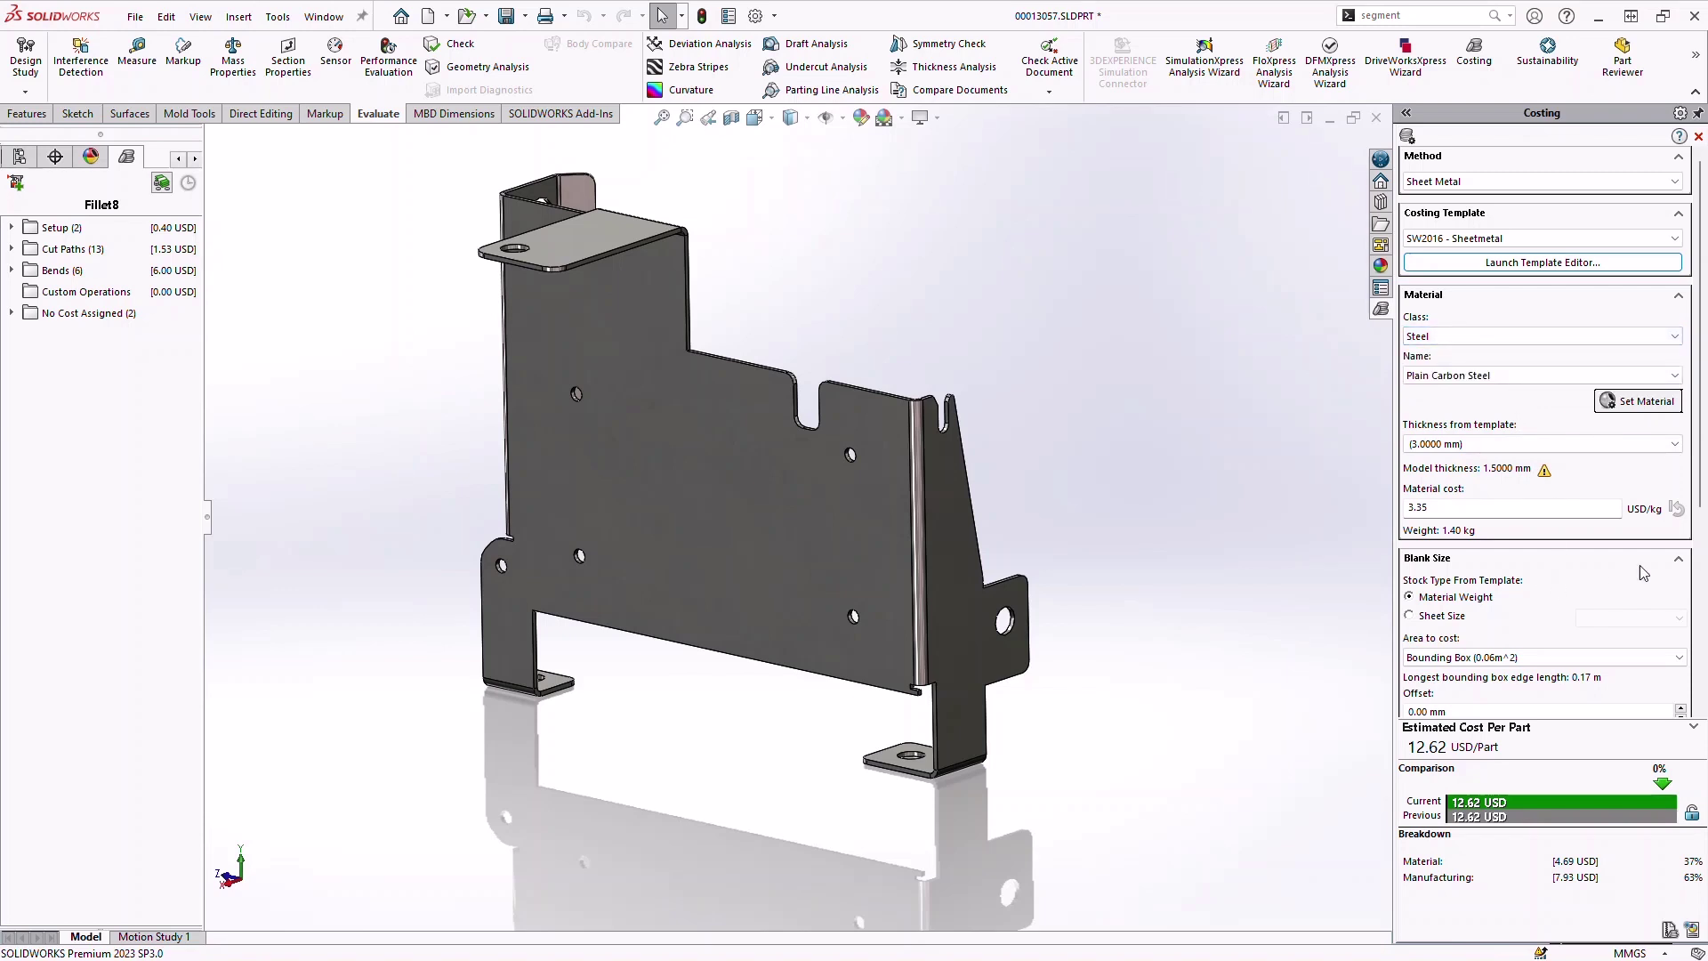
pyautogui.moveTo(1701, 498); pyautogui.dragTo(1703, 703)
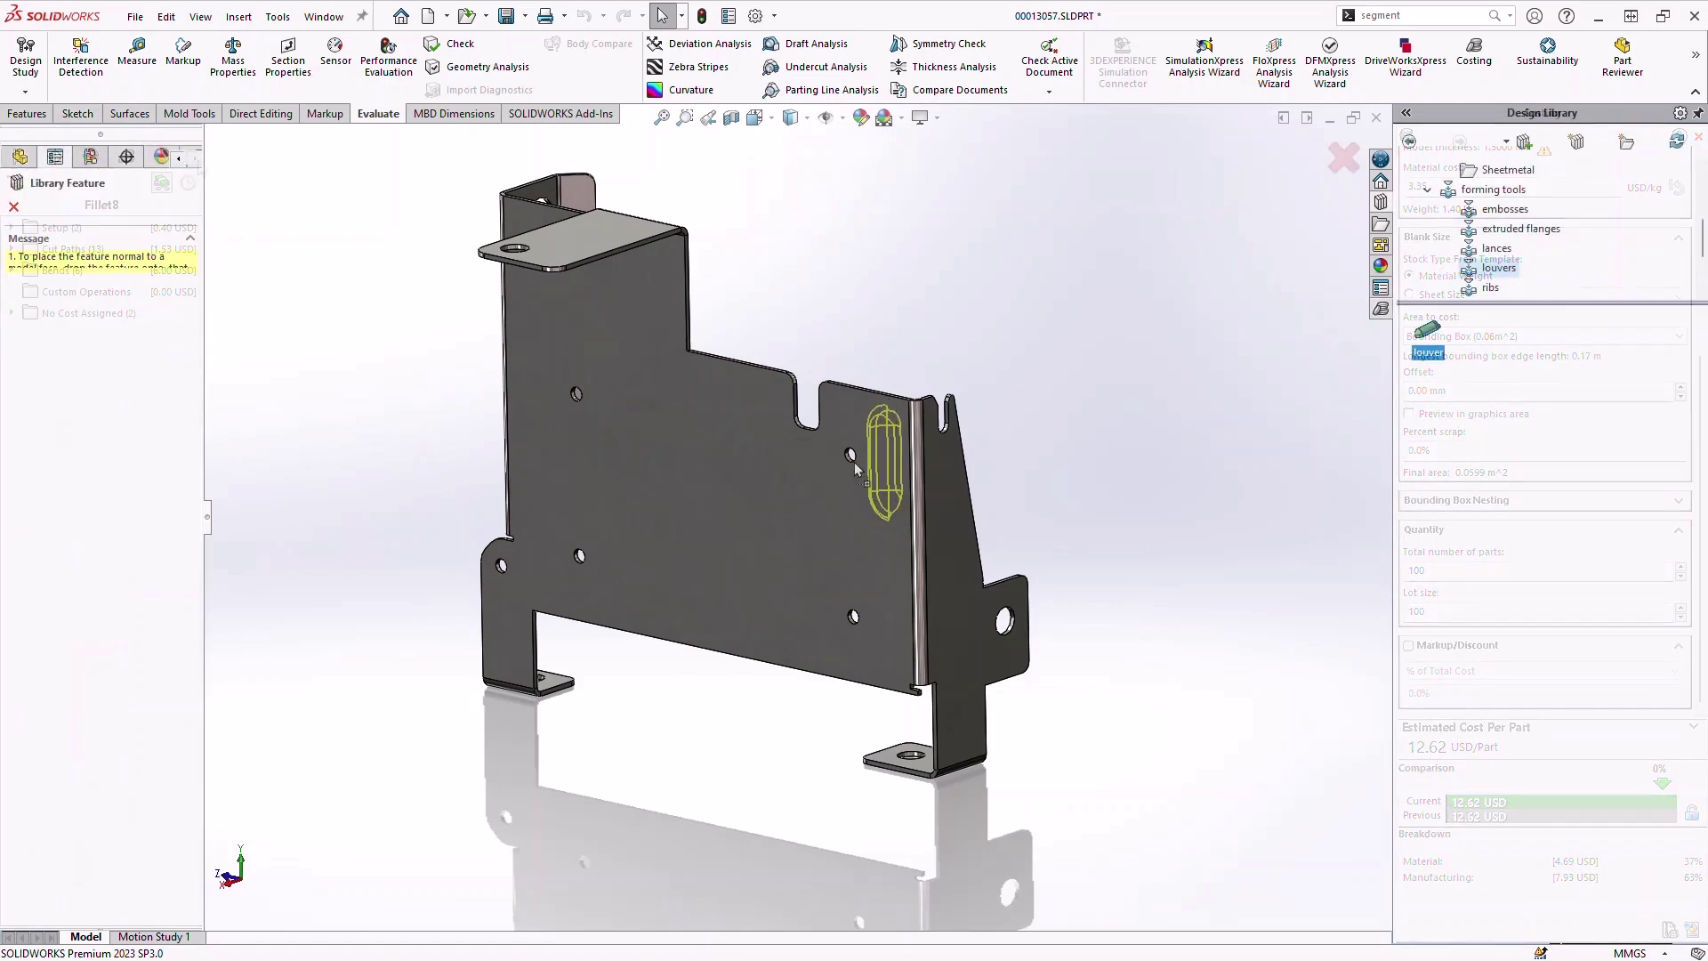
pyautogui.moveTo(884, 477); pyautogui.dragTo(640, 480)
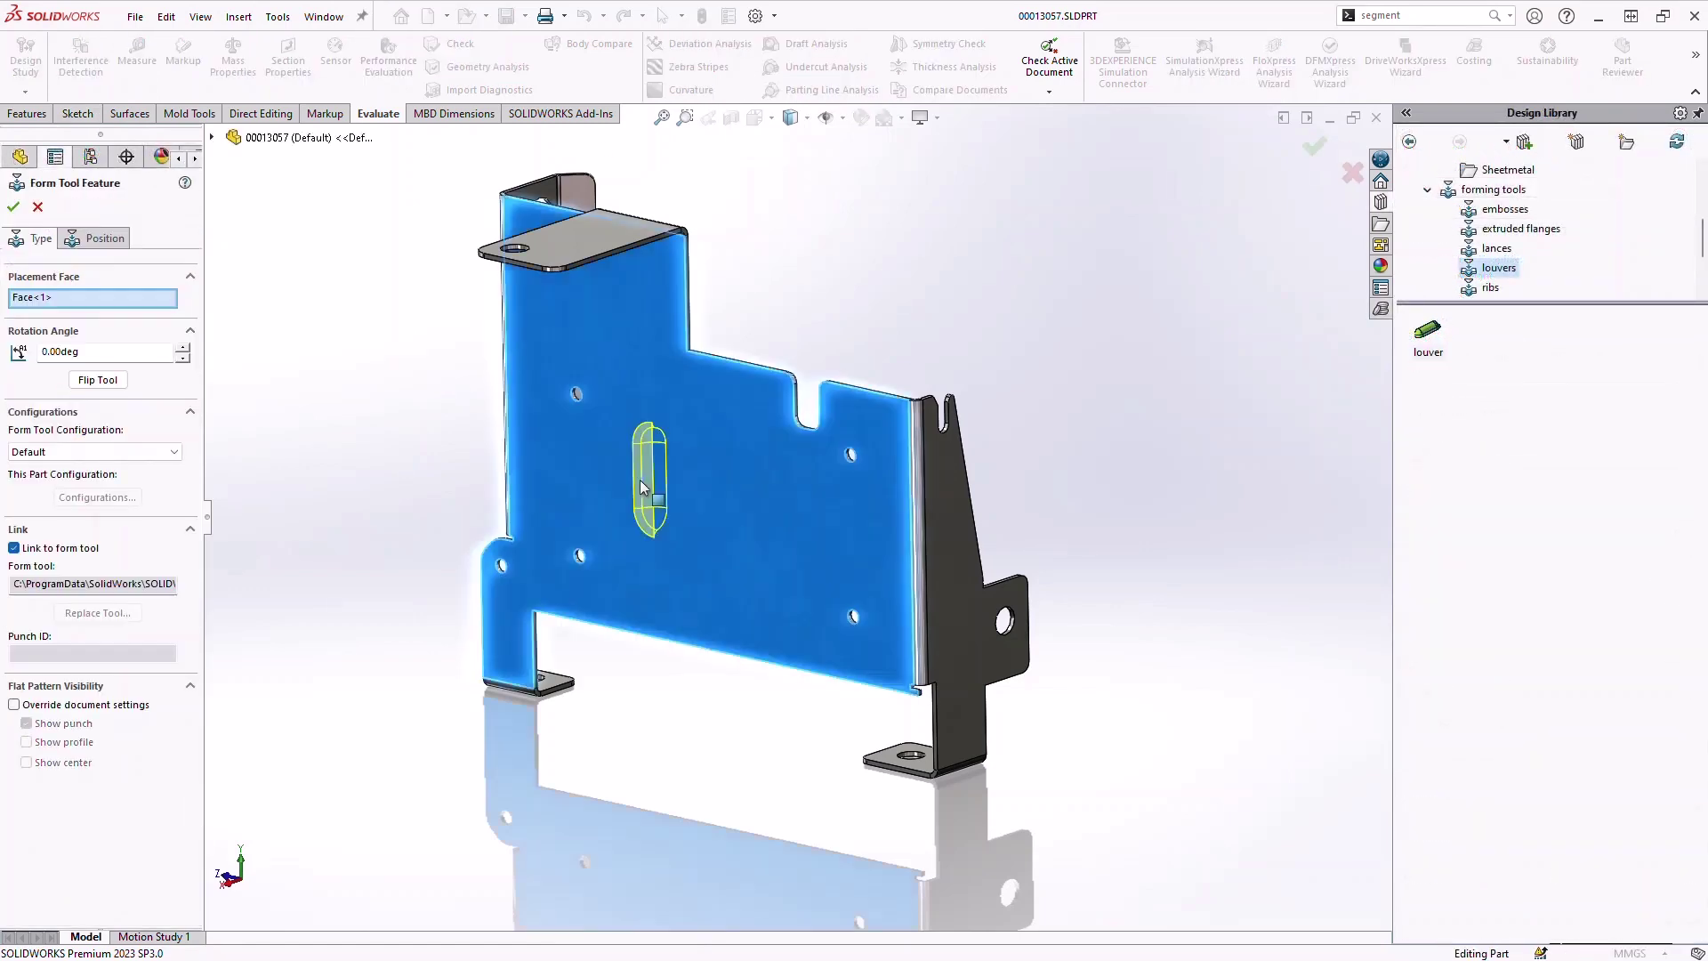
# Confirm the louver on the large face, raising the cost to 17.62 USD, and orbit to inspect it
pyautogui.click(14, 208)
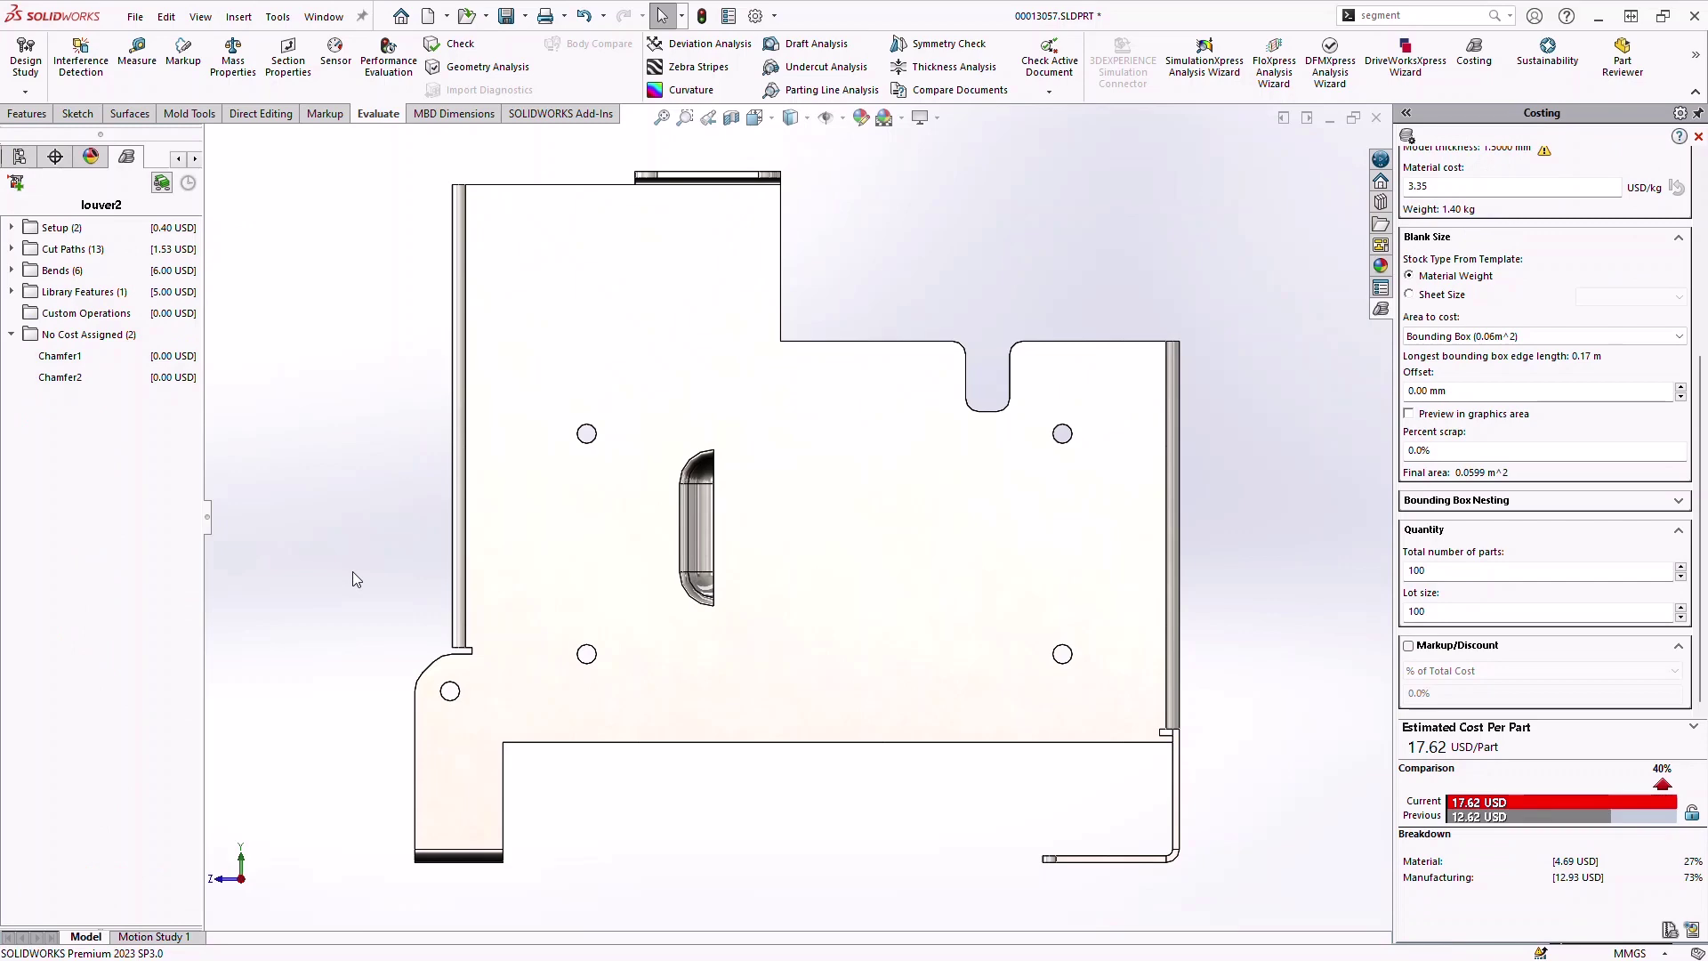
pyautogui.moveTo(881, 450); pyautogui.dragTo(814, 460, button='middle')
pyautogui.scroll(3, 782, 497)
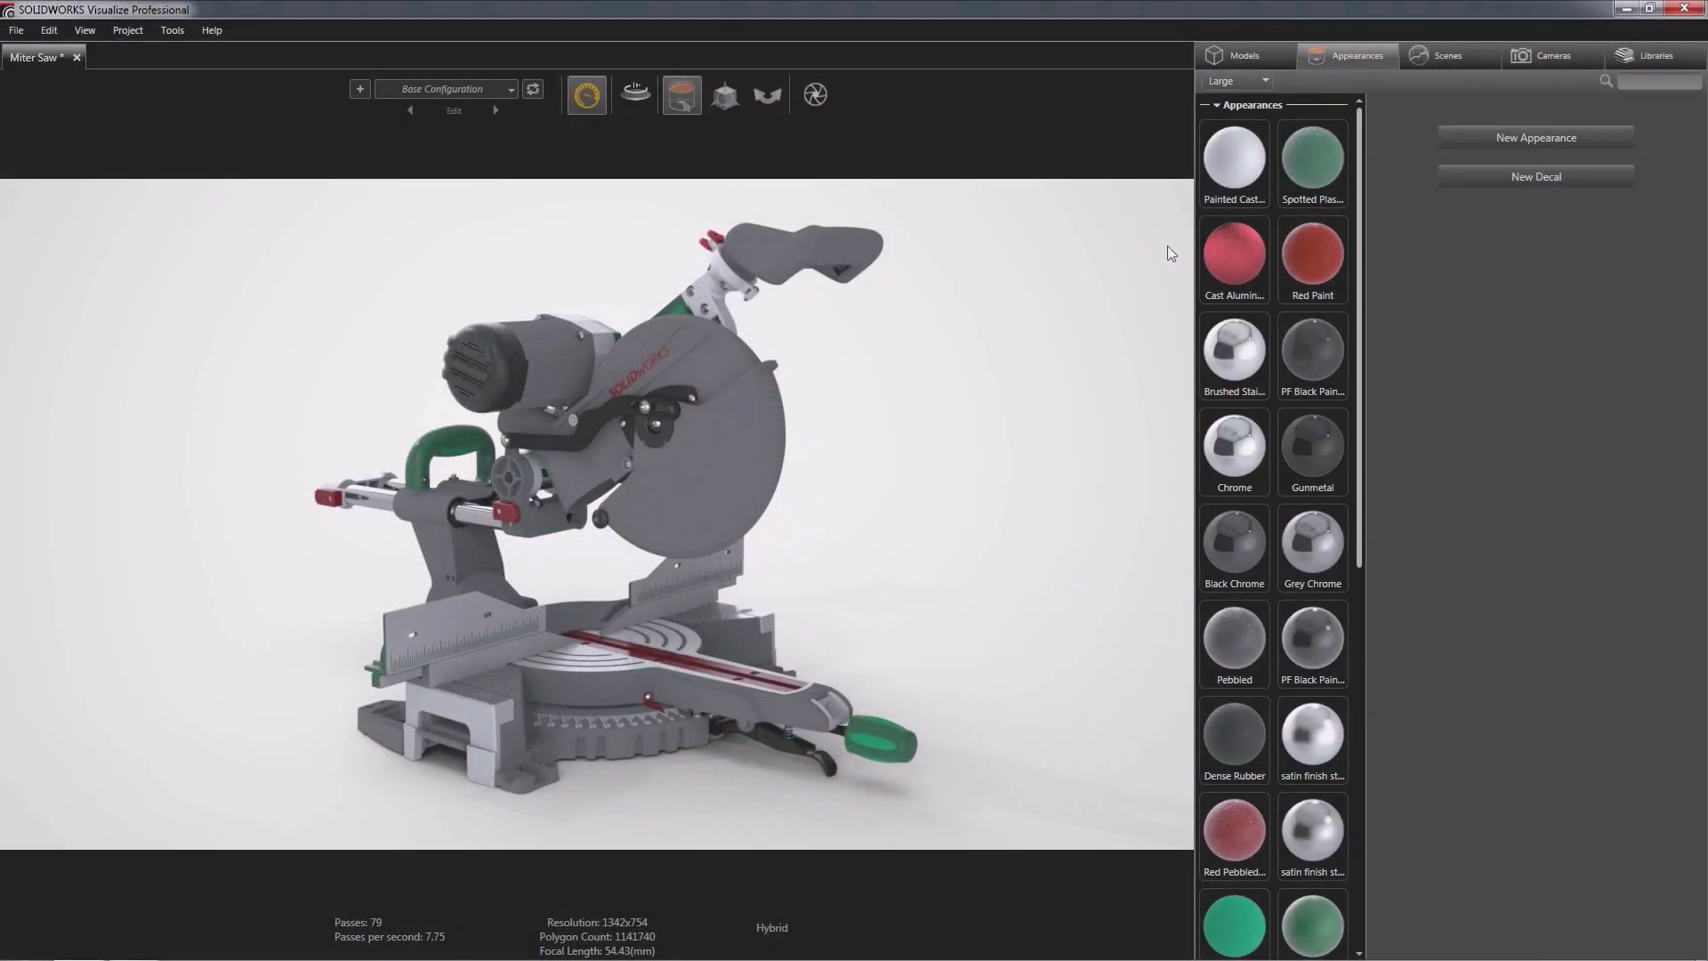
# Apply Spotted Plastic to the top handle and Painted Cast Aluminum Silver to guard, motor hub and arm
pyautogui.moveTo(1312, 158)
pyautogui.mouseDown()
pyautogui.moveTo(781, 242)
pyautogui.moveTo(532, 336)
pyautogui.mouseUp()
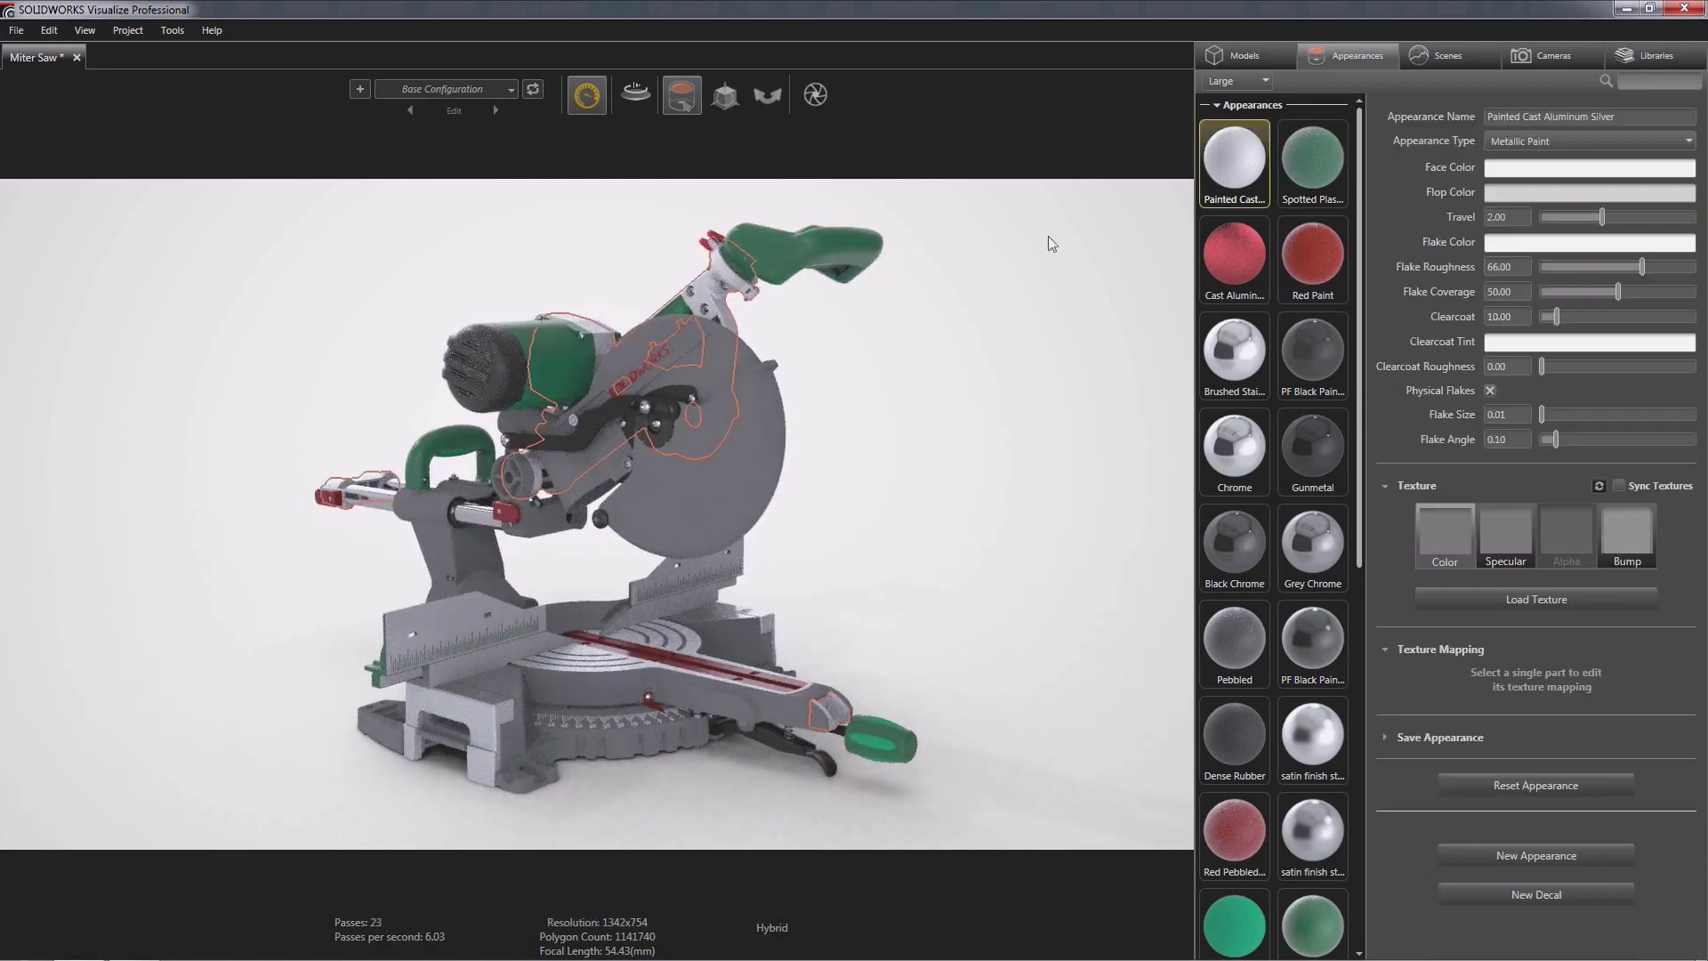
pyautogui.click(553, 434)
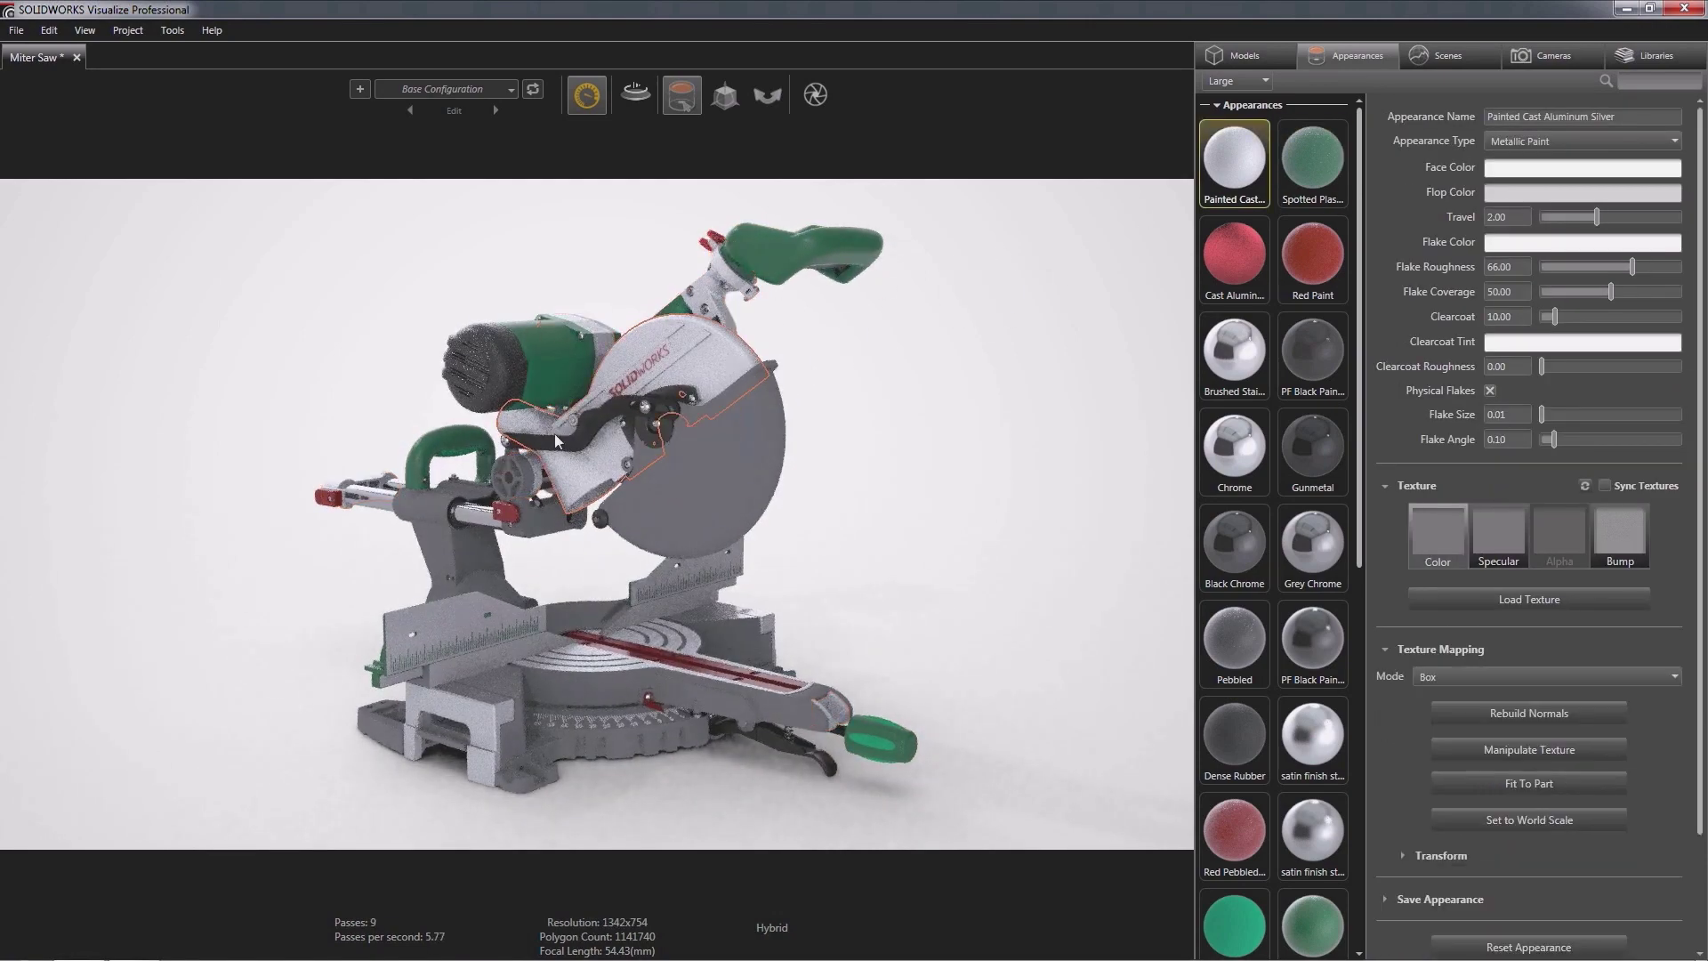
pyautogui.click(514, 481)
pyautogui.click(428, 514)
pyautogui.click(1019, 414)
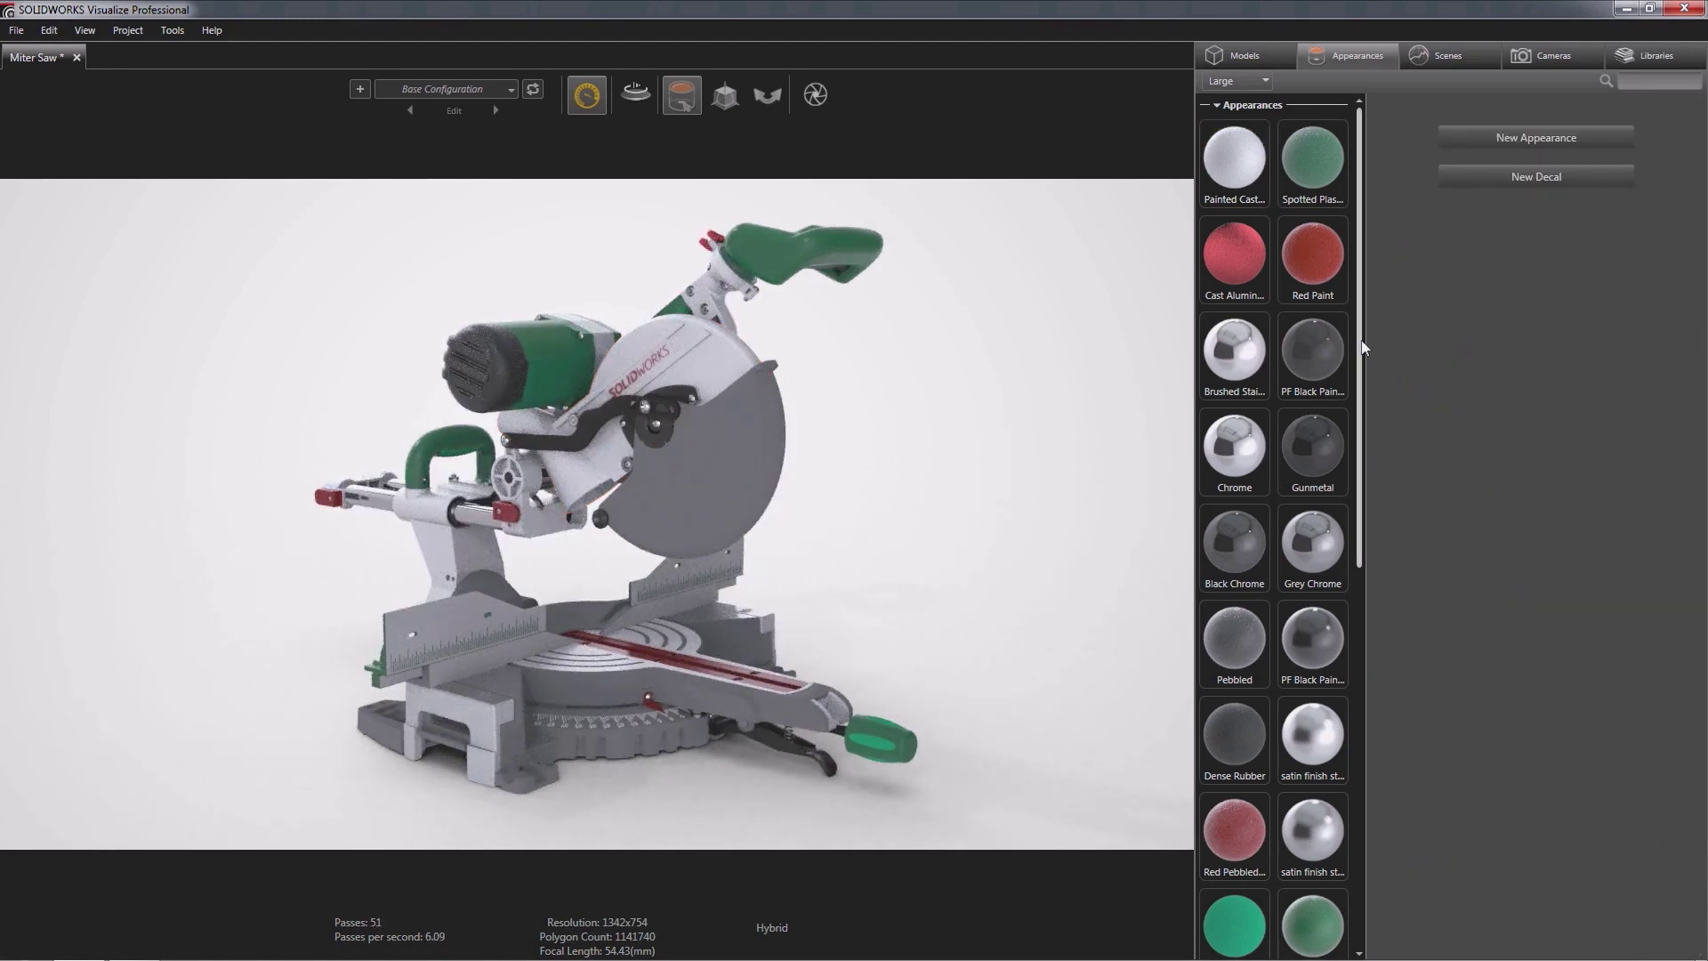
# Apply Painted Cast Aluminum Green to the fence and base casting, and Polycarbonate to the blade
pyautogui.moveTo(1361, 339); pyautogui.dragTo(1359, 594)
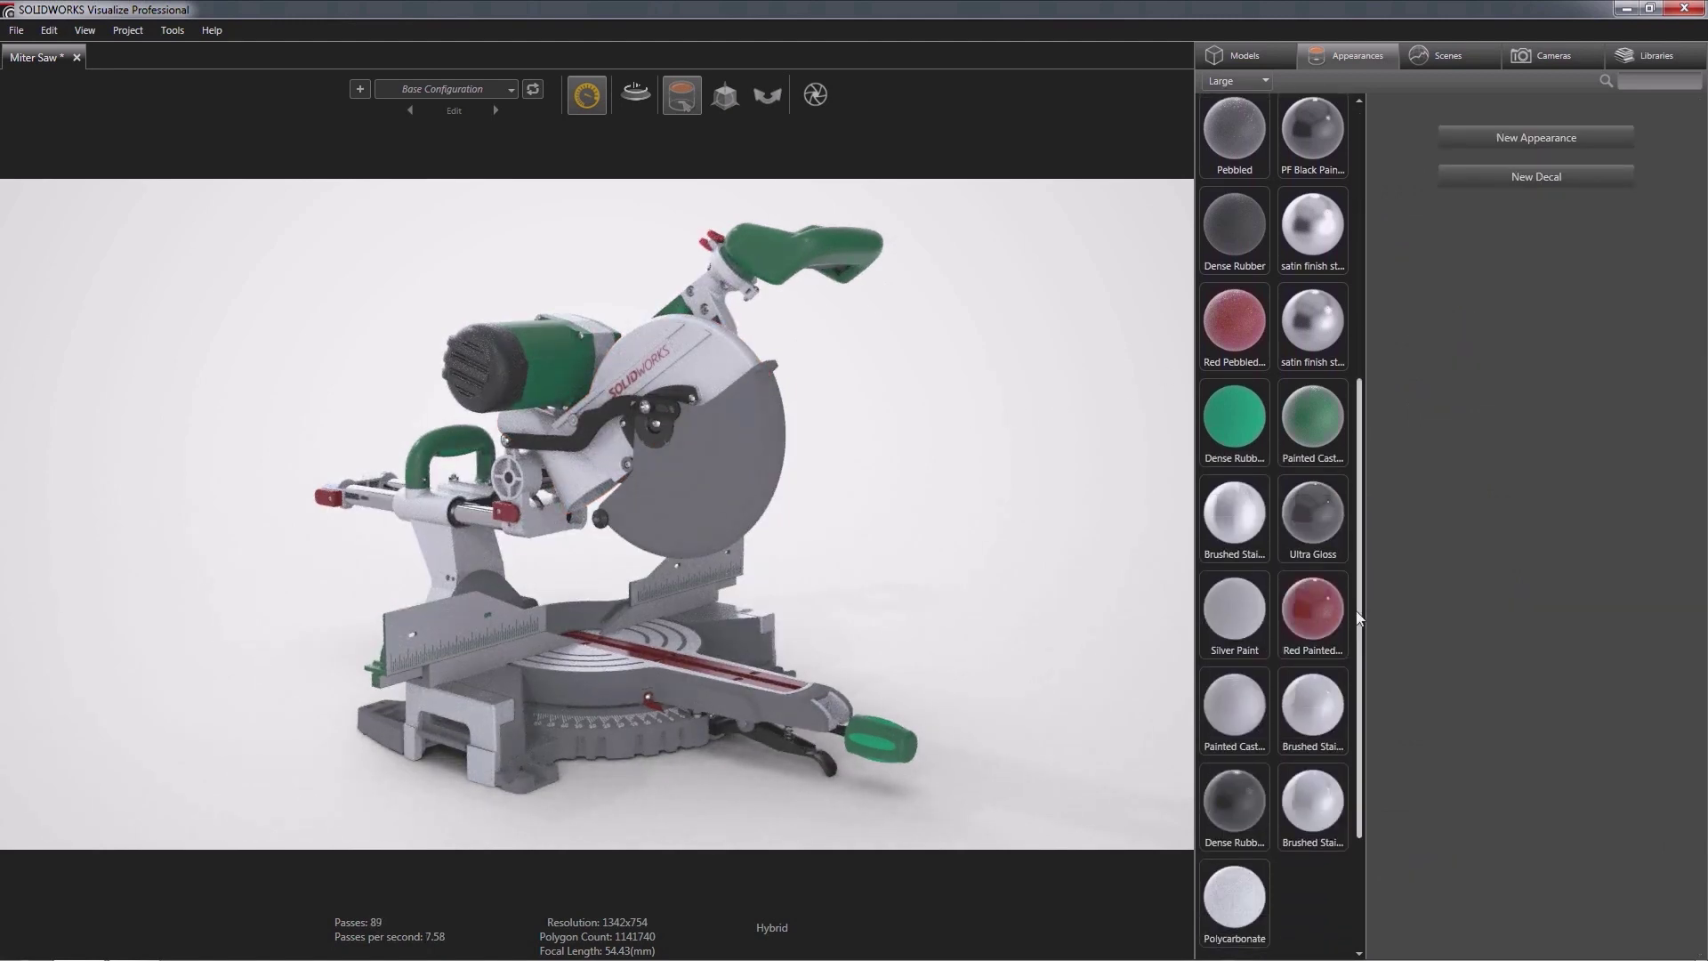
pyautogui.moveTo(1305, 416); pyautogui.dragTo(562, 606)
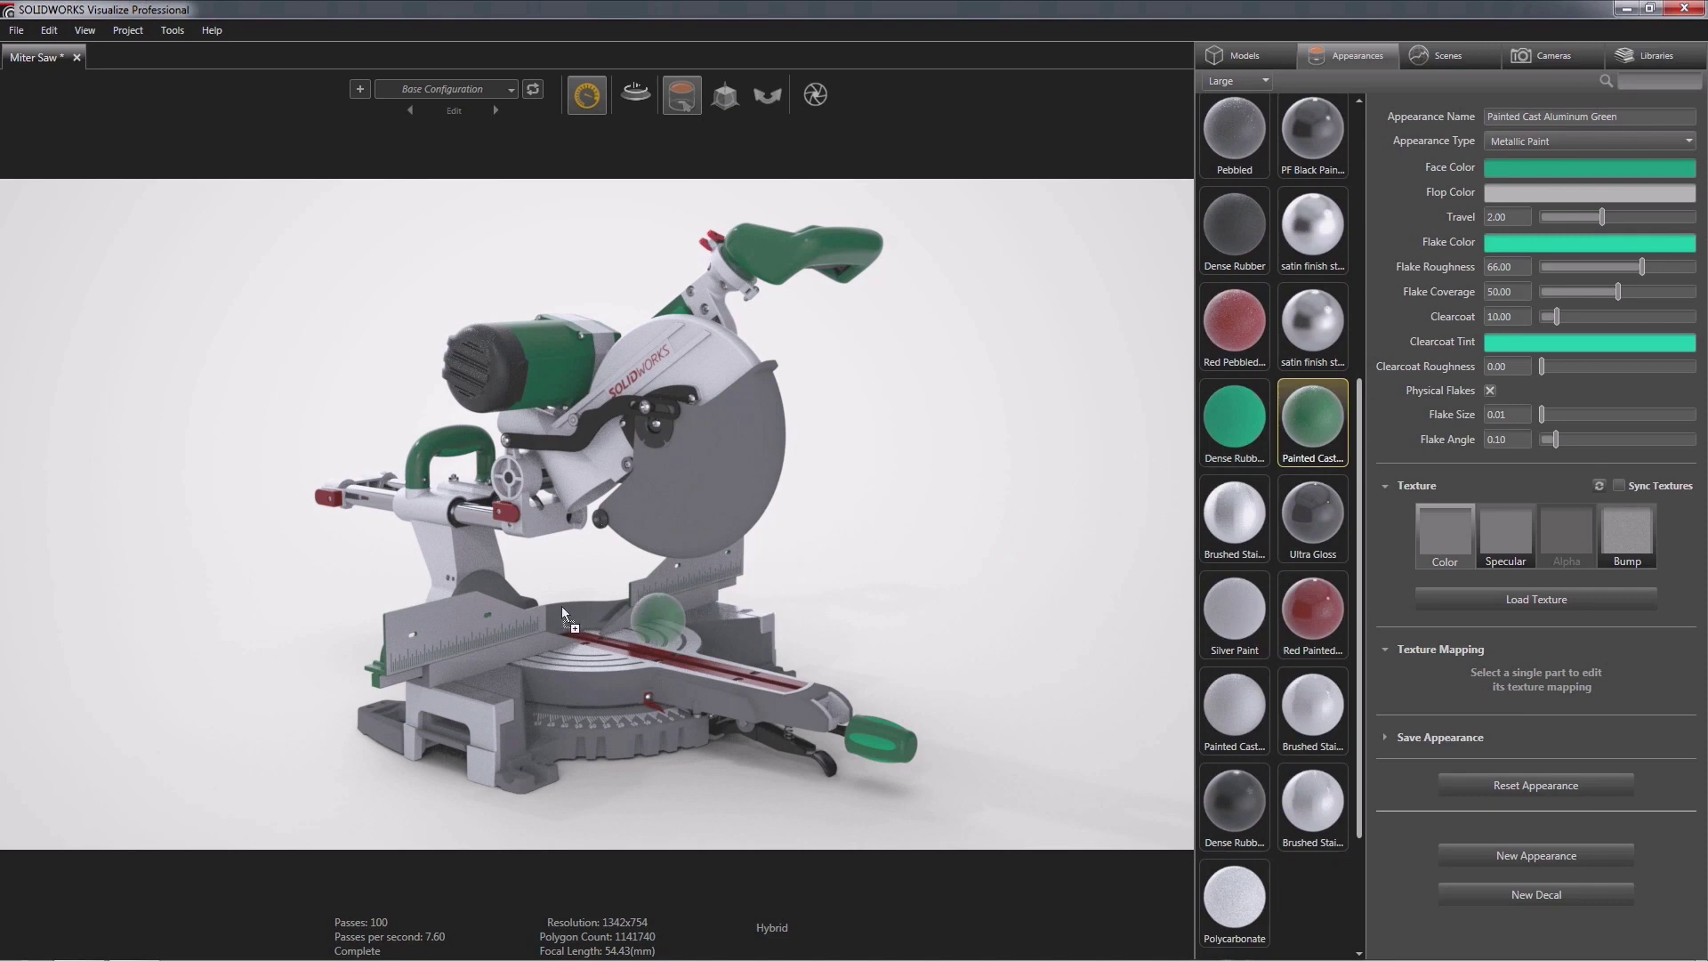
pyautogui.click(562, 610)
pyautogui.click(518, 627)
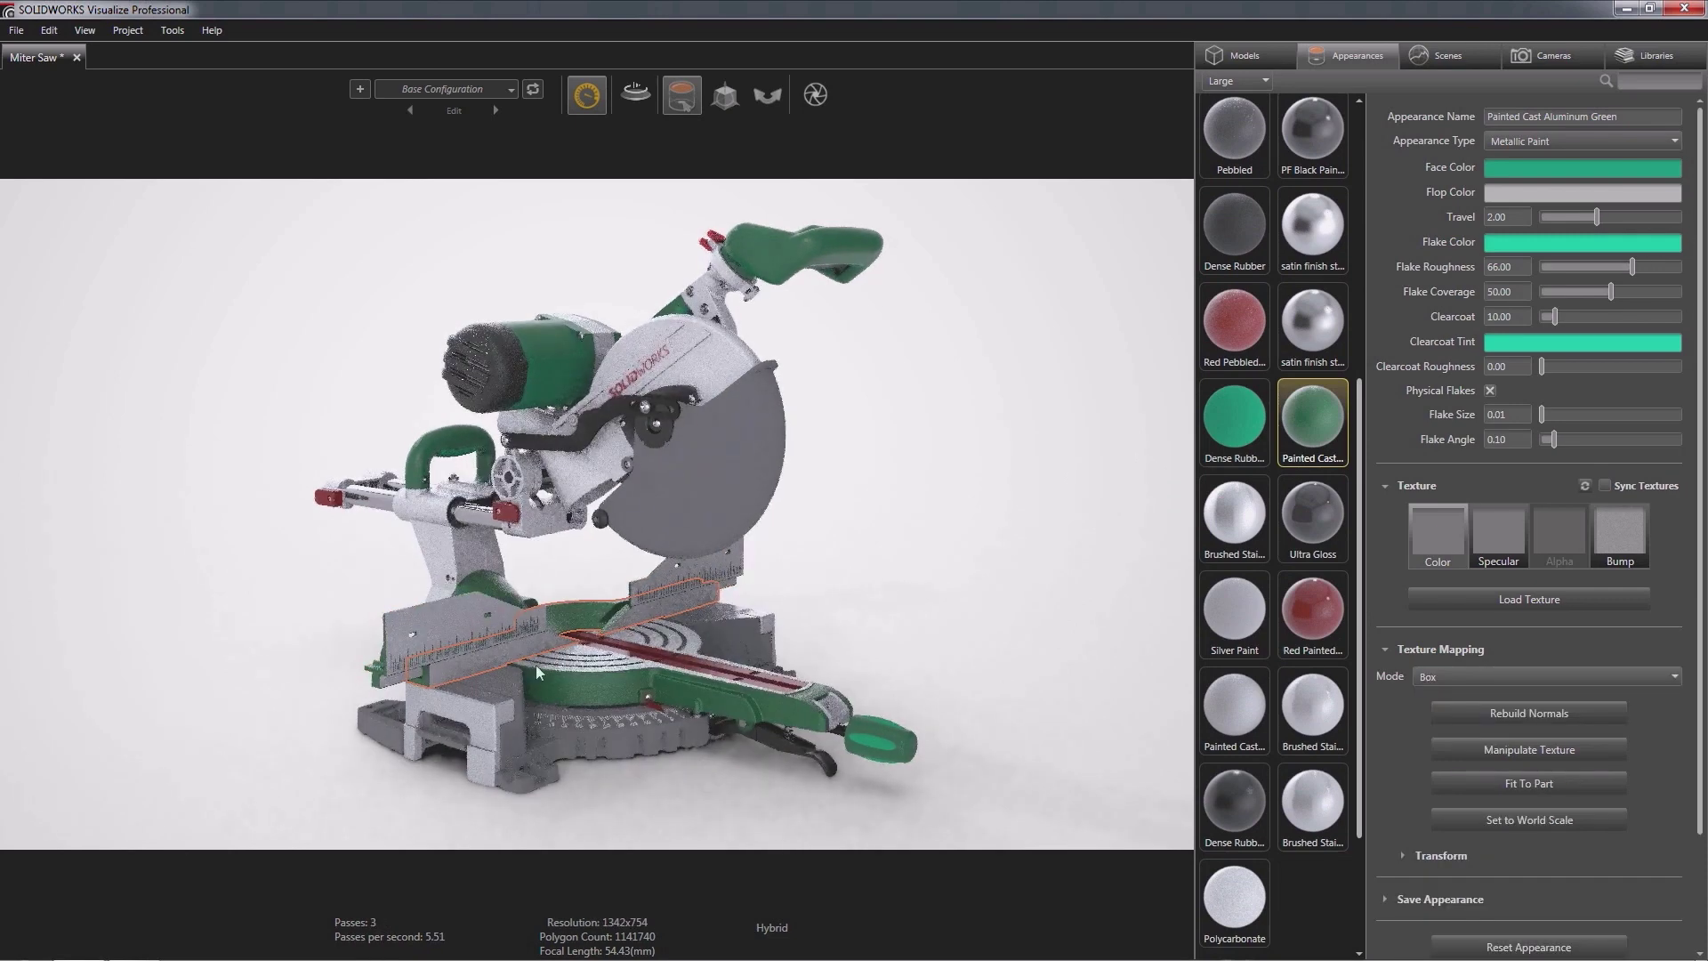
pyautogui.click(581, 744)
pyautogui.click(602, 792)
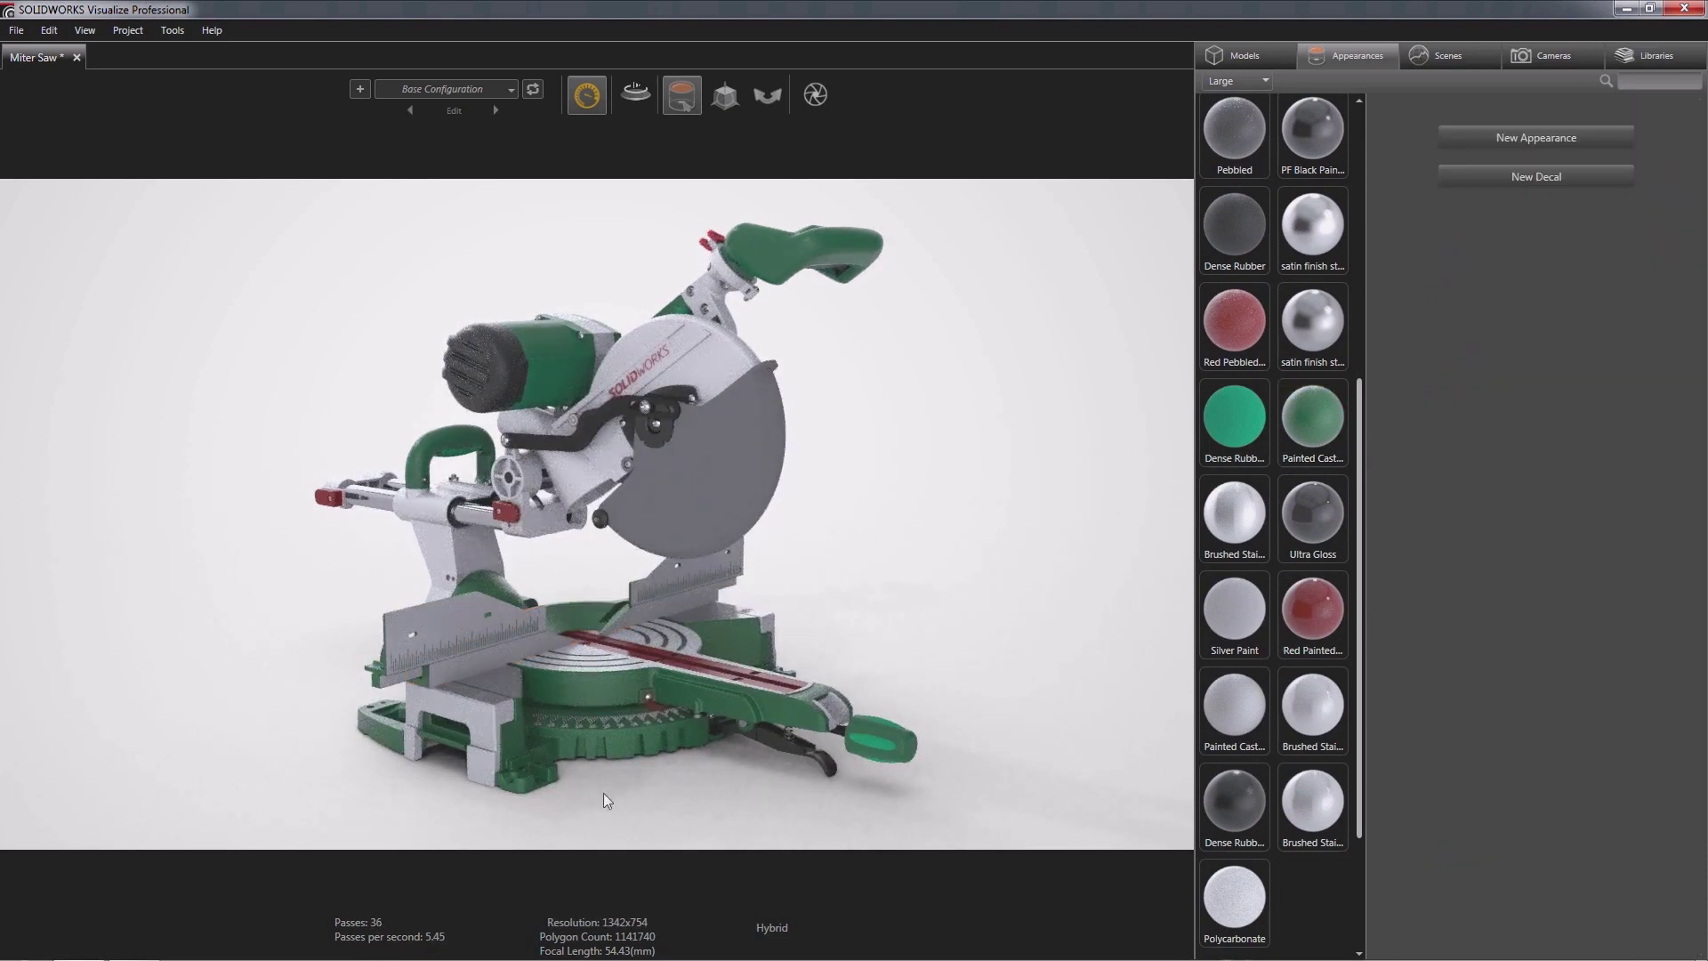
pyautogui.moveTo(1235, 898); pyautogui.dragTo(888, 494)
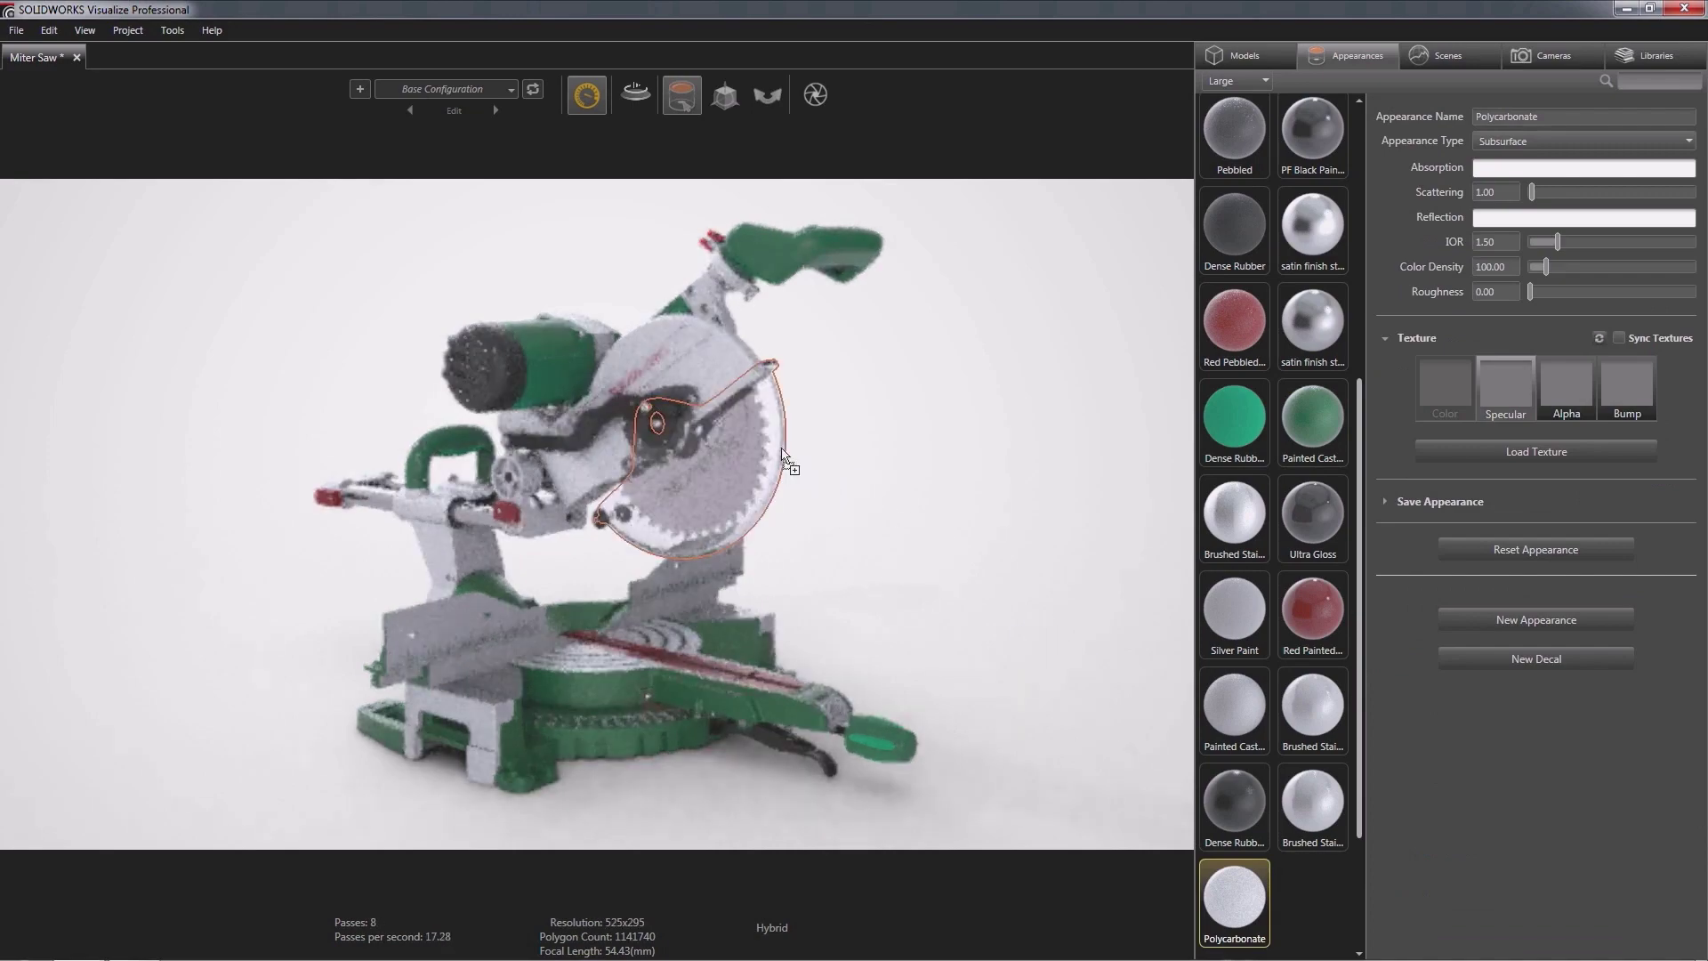
pyautogui.click(888, 495)
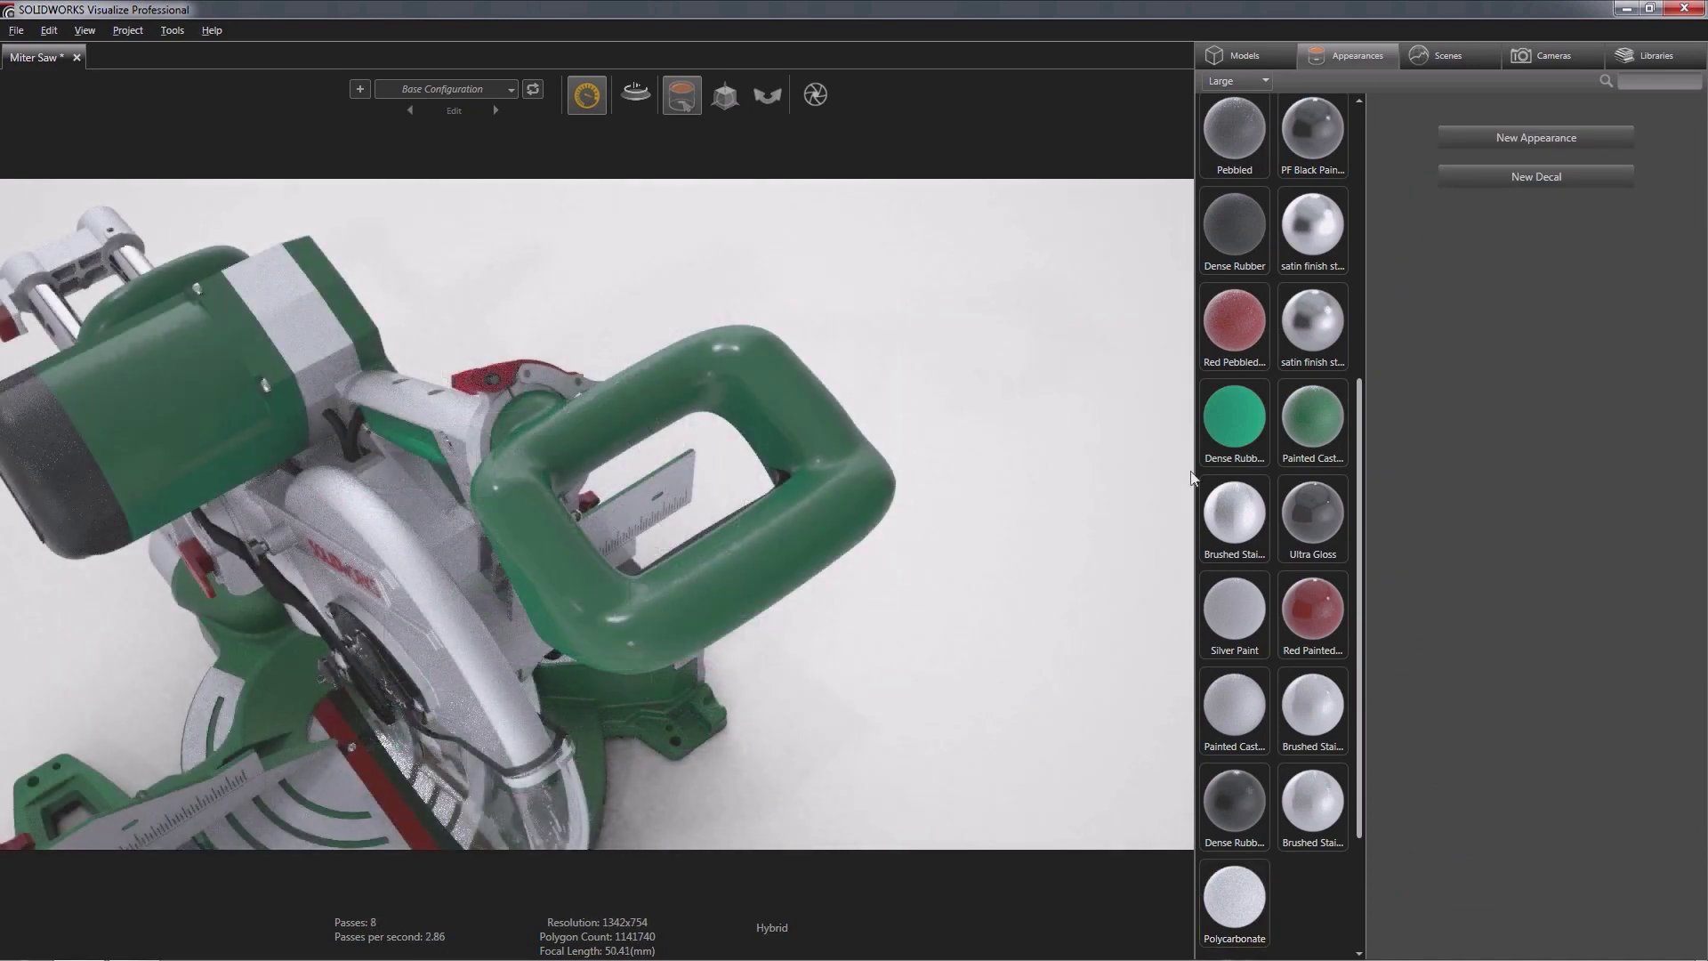
# Raise the Spotted Plastic appearance's bump strength to 3.60
pyautogui.scroll(2, 1358, 355)
pyautogui.scroll(4, 1359, 295)
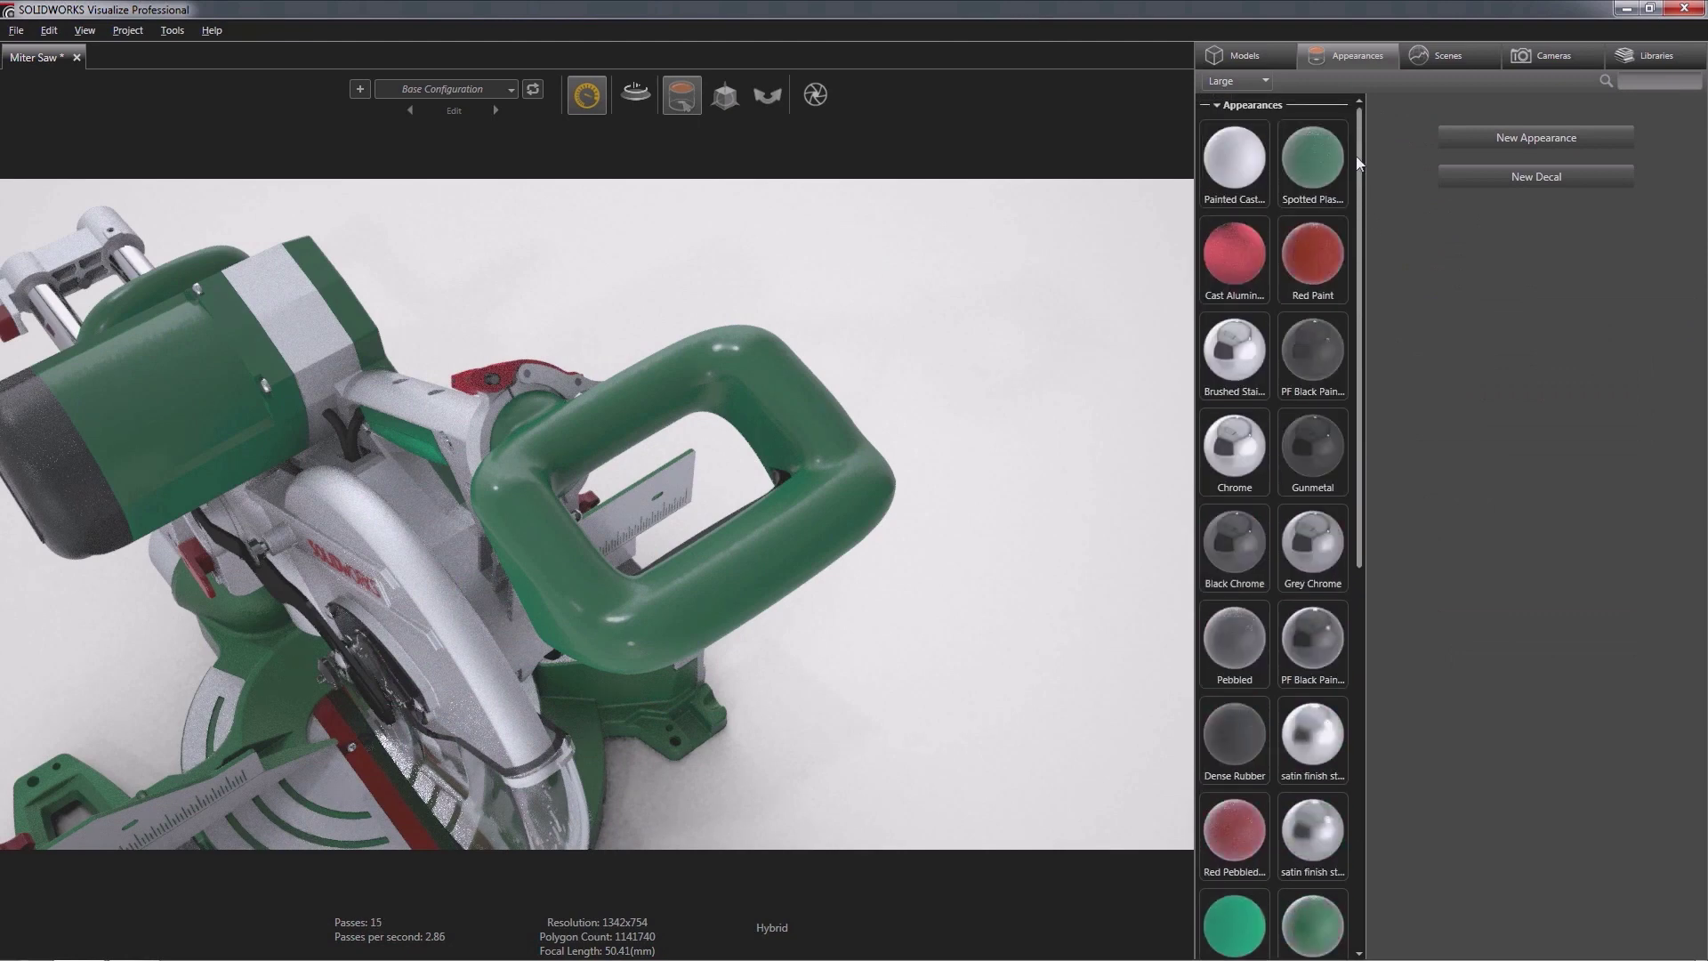
pyautogui.click(1310, 167)
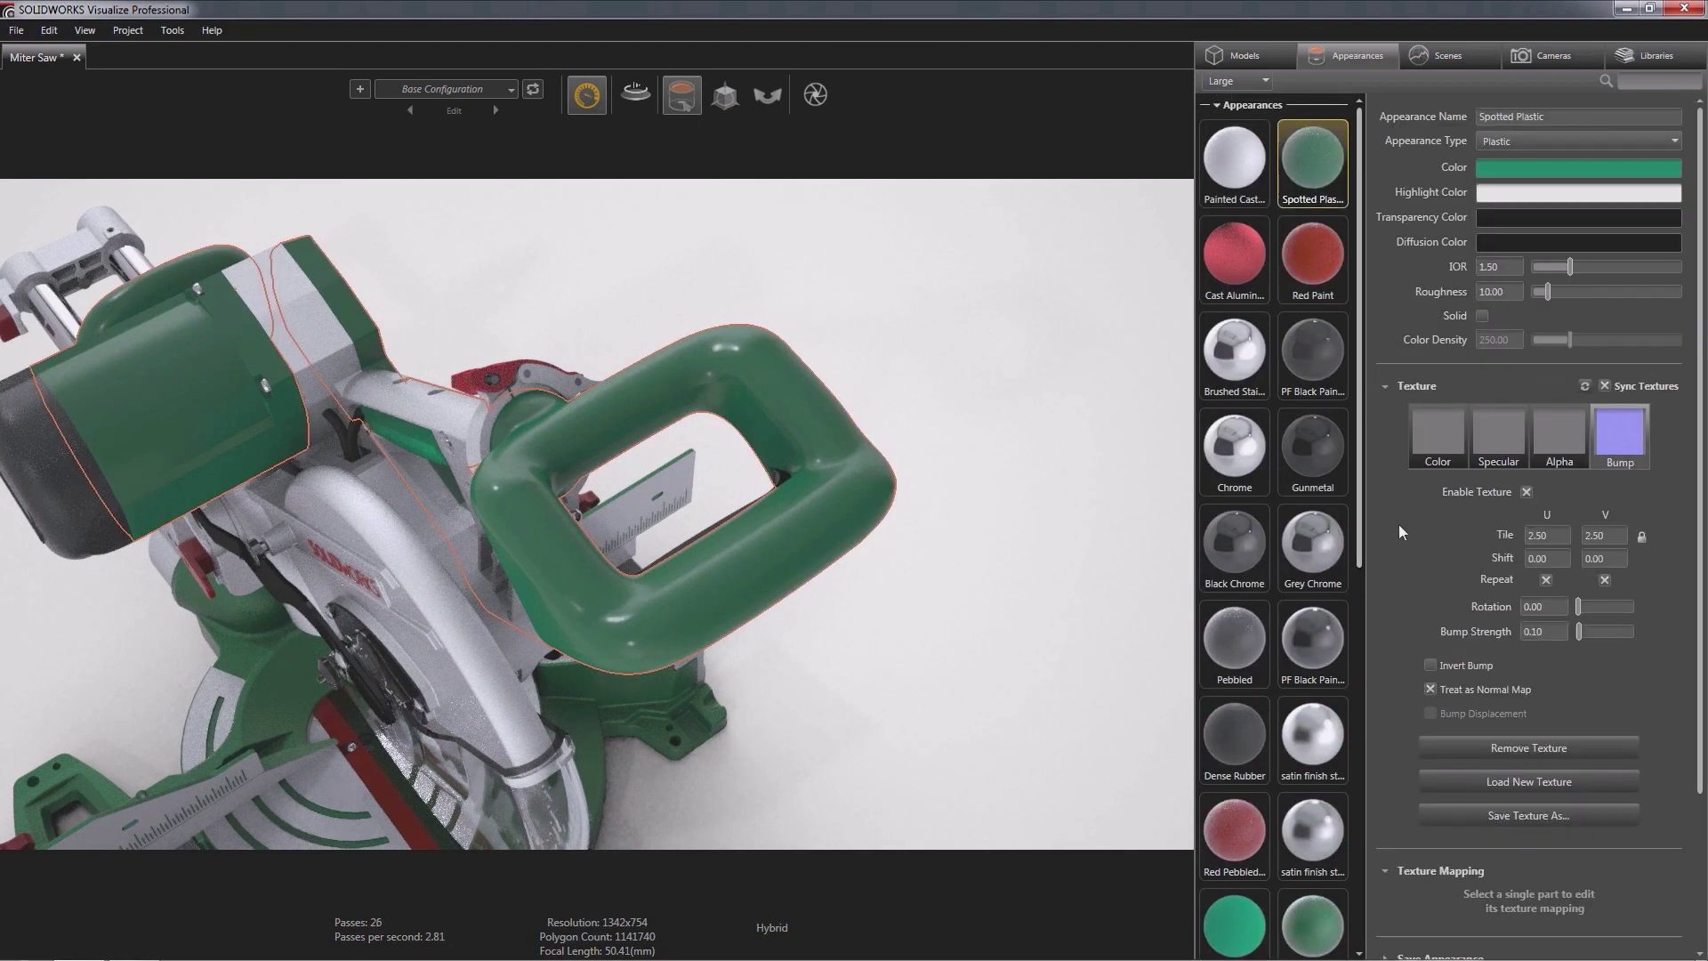
pyautogui.moveTo(1578, 632); pyautogui.dragTo(1598, 632)
pyautogui.click(1142, 601)
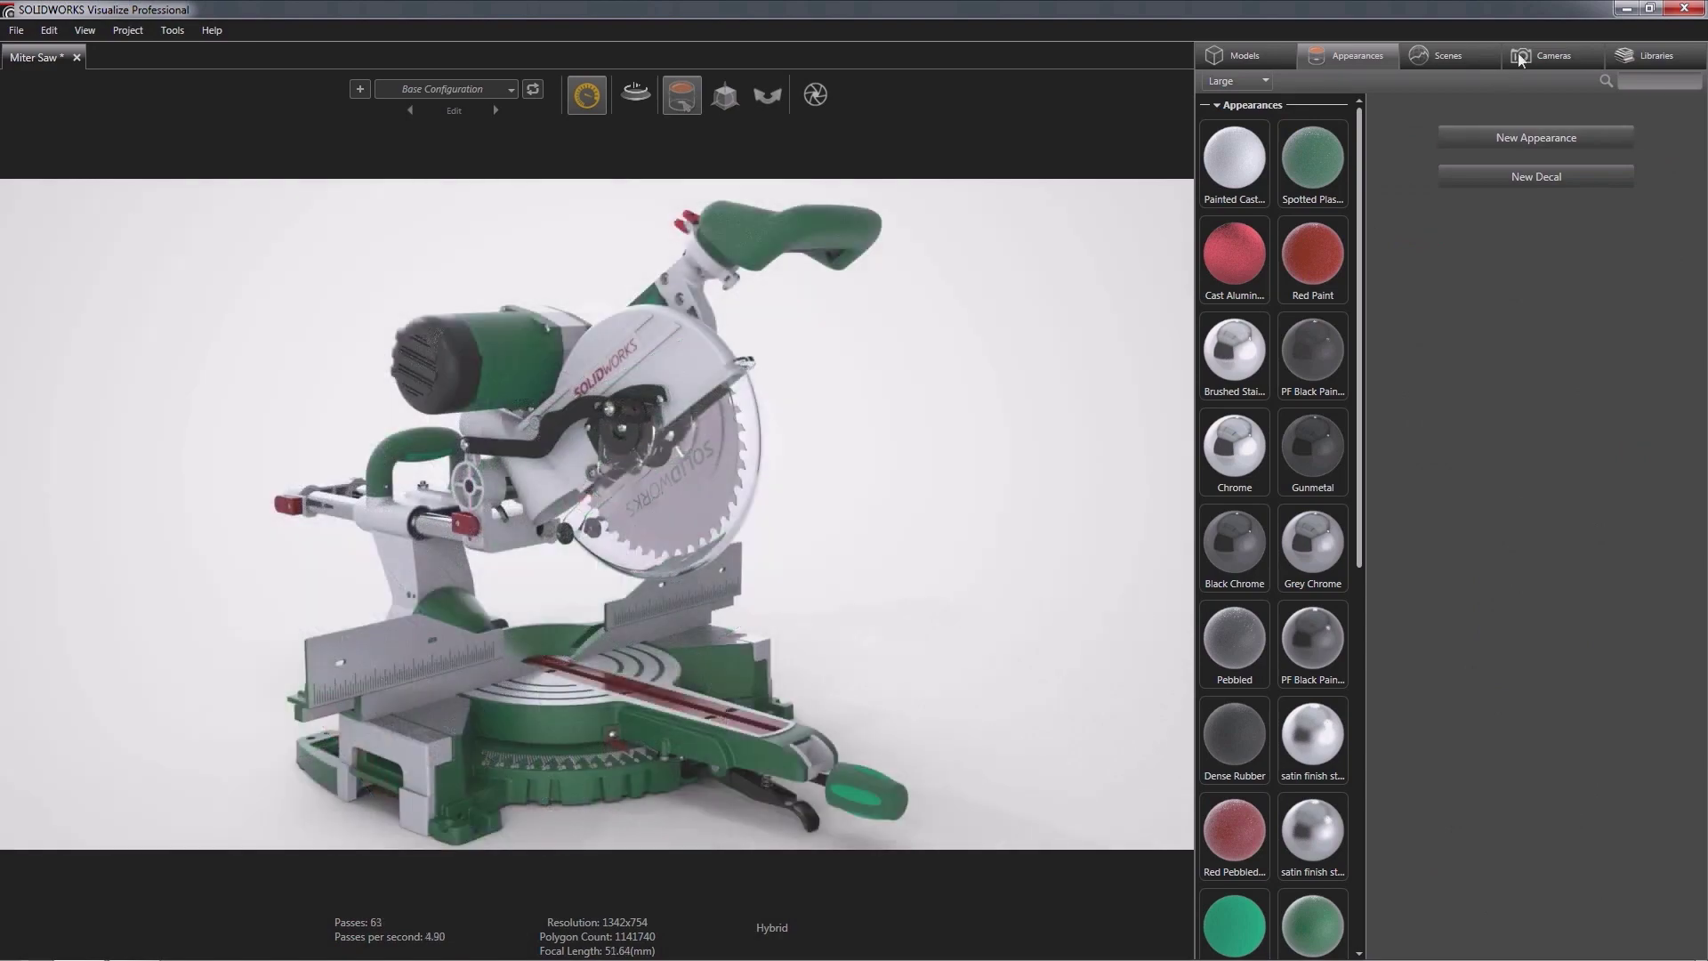
# Cycle through Top ISO, Front and Close cameras, focus Close's depth of field at 3.05 on the angle scale, then view Top and Side
pyautogui.click(1512, 58)
pyautogui.click(1307, 167)
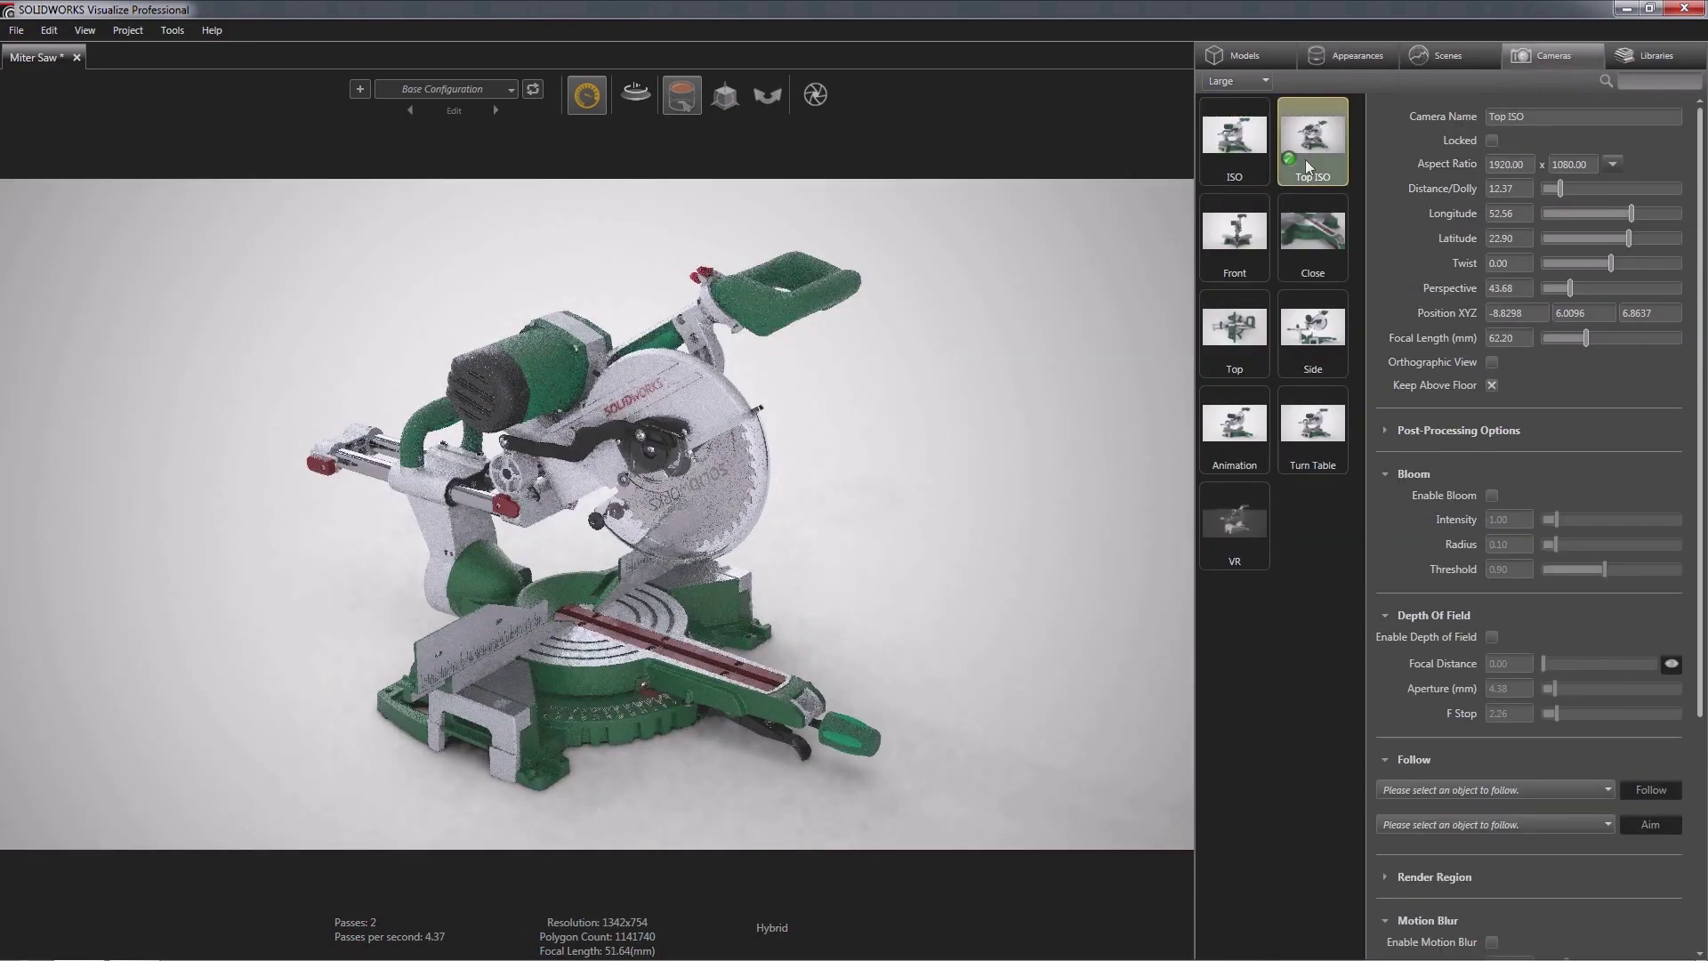
pyautogui.click(1247, 231)
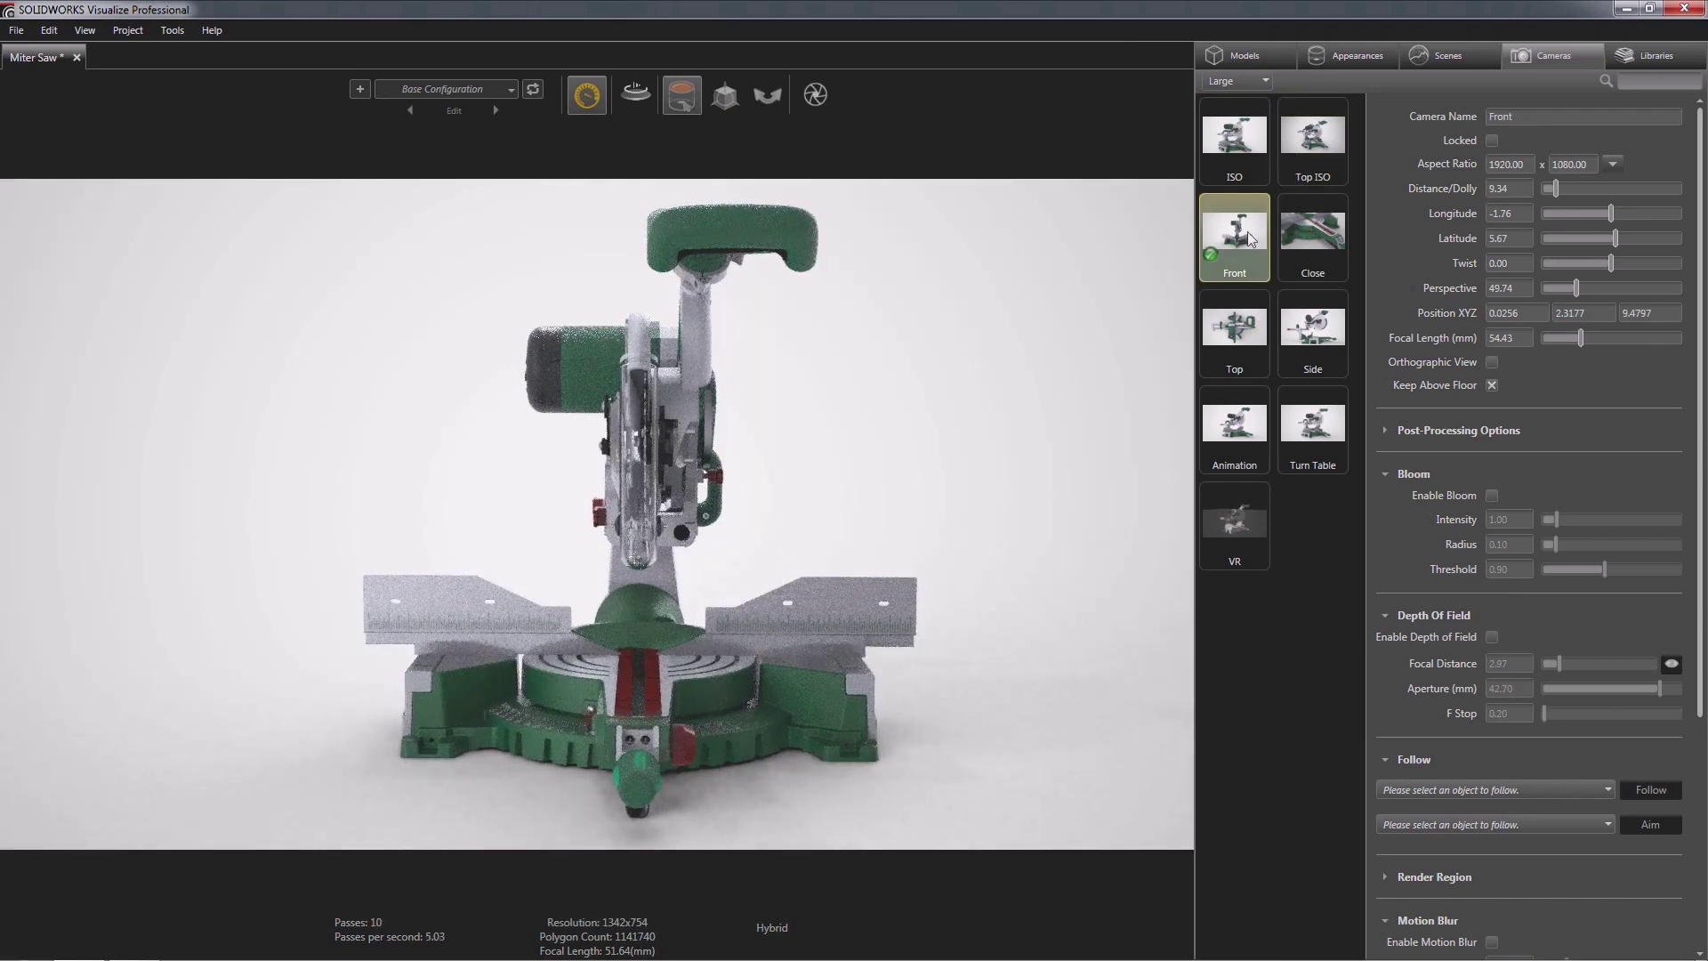
pyautogui.click(1316, 235)
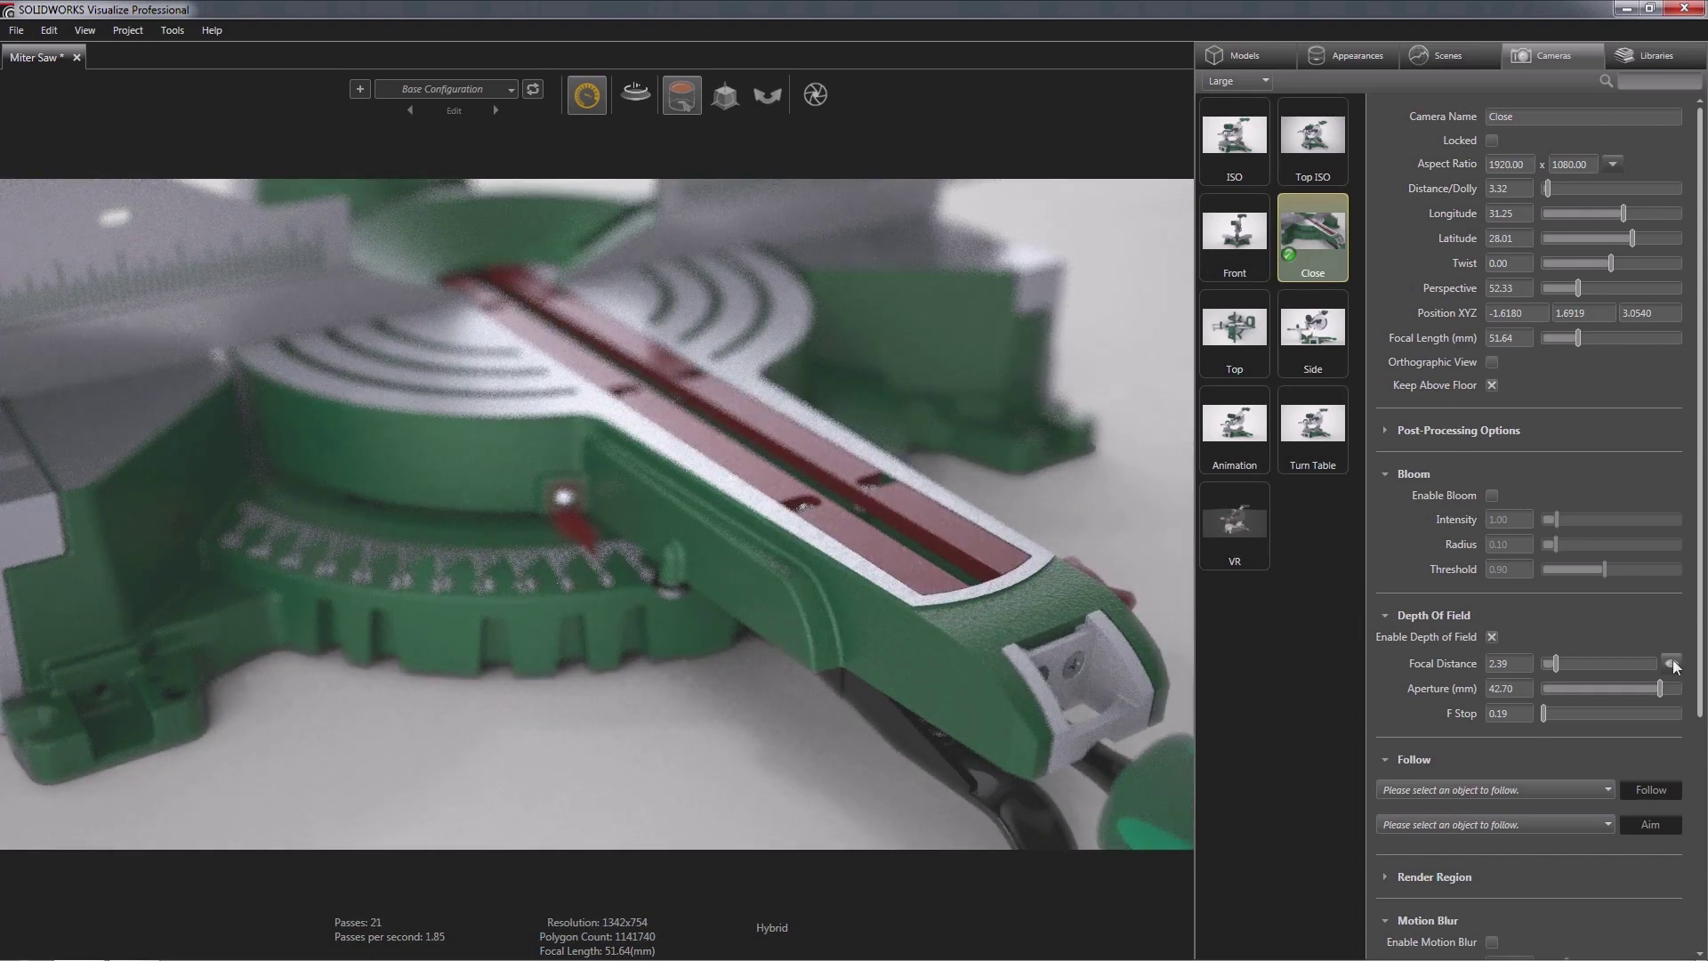
pyautogui.click(572, 514)
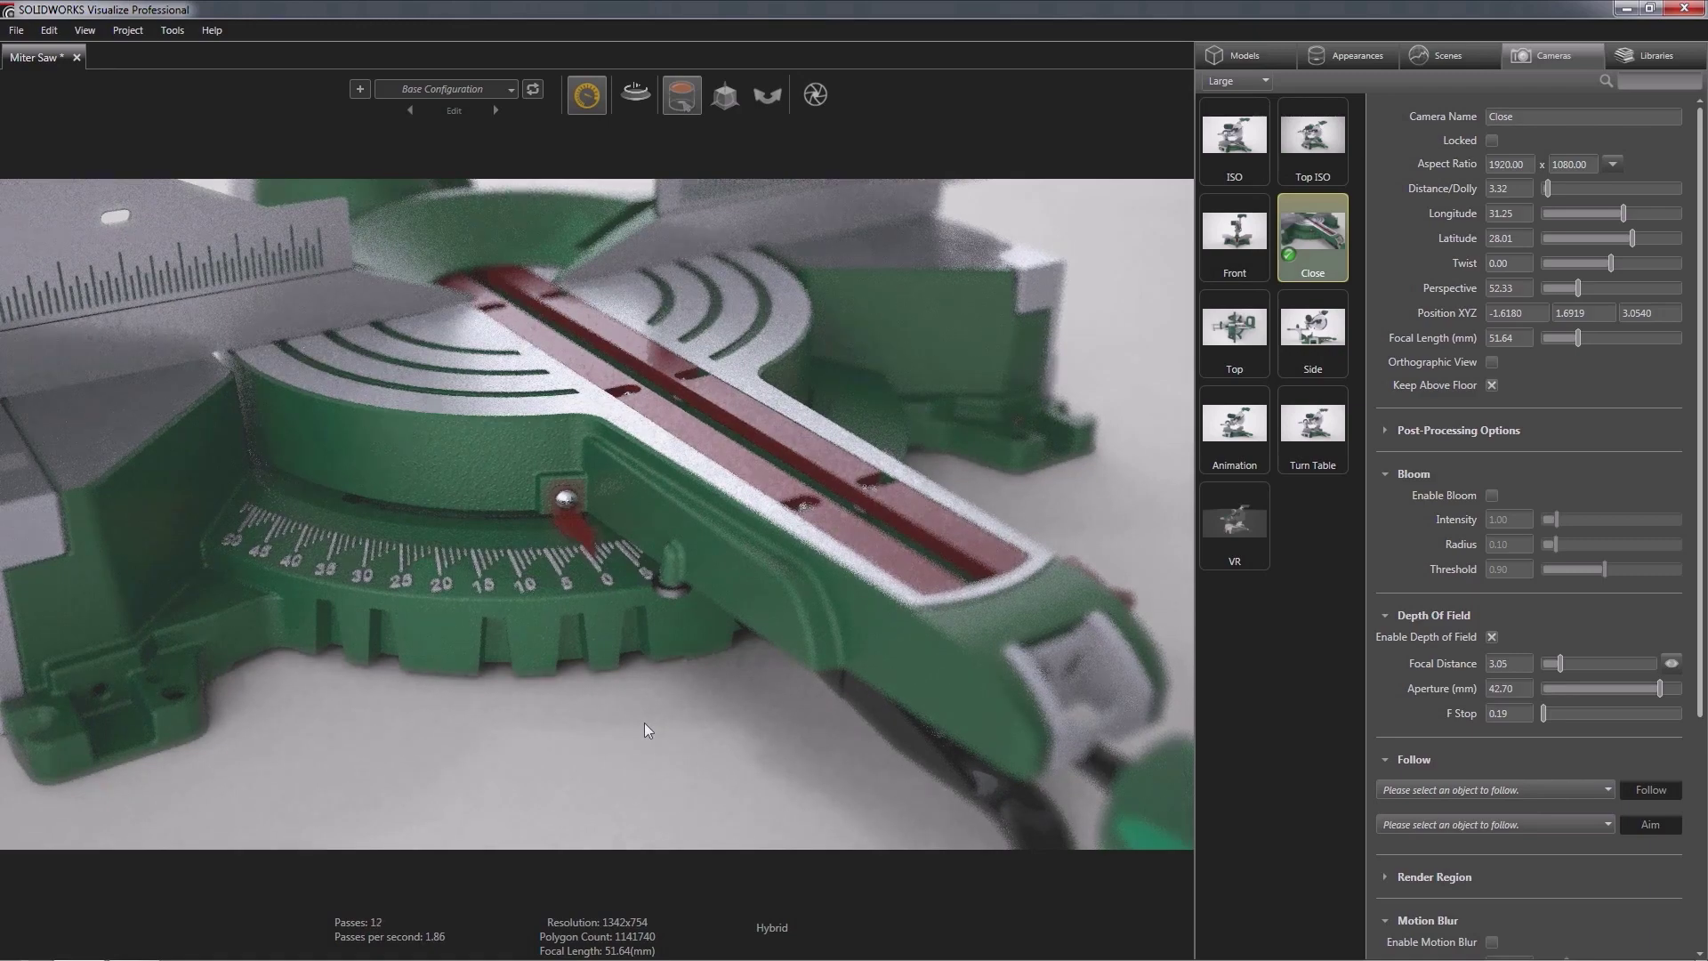
pyautogui.click(1235, 331)
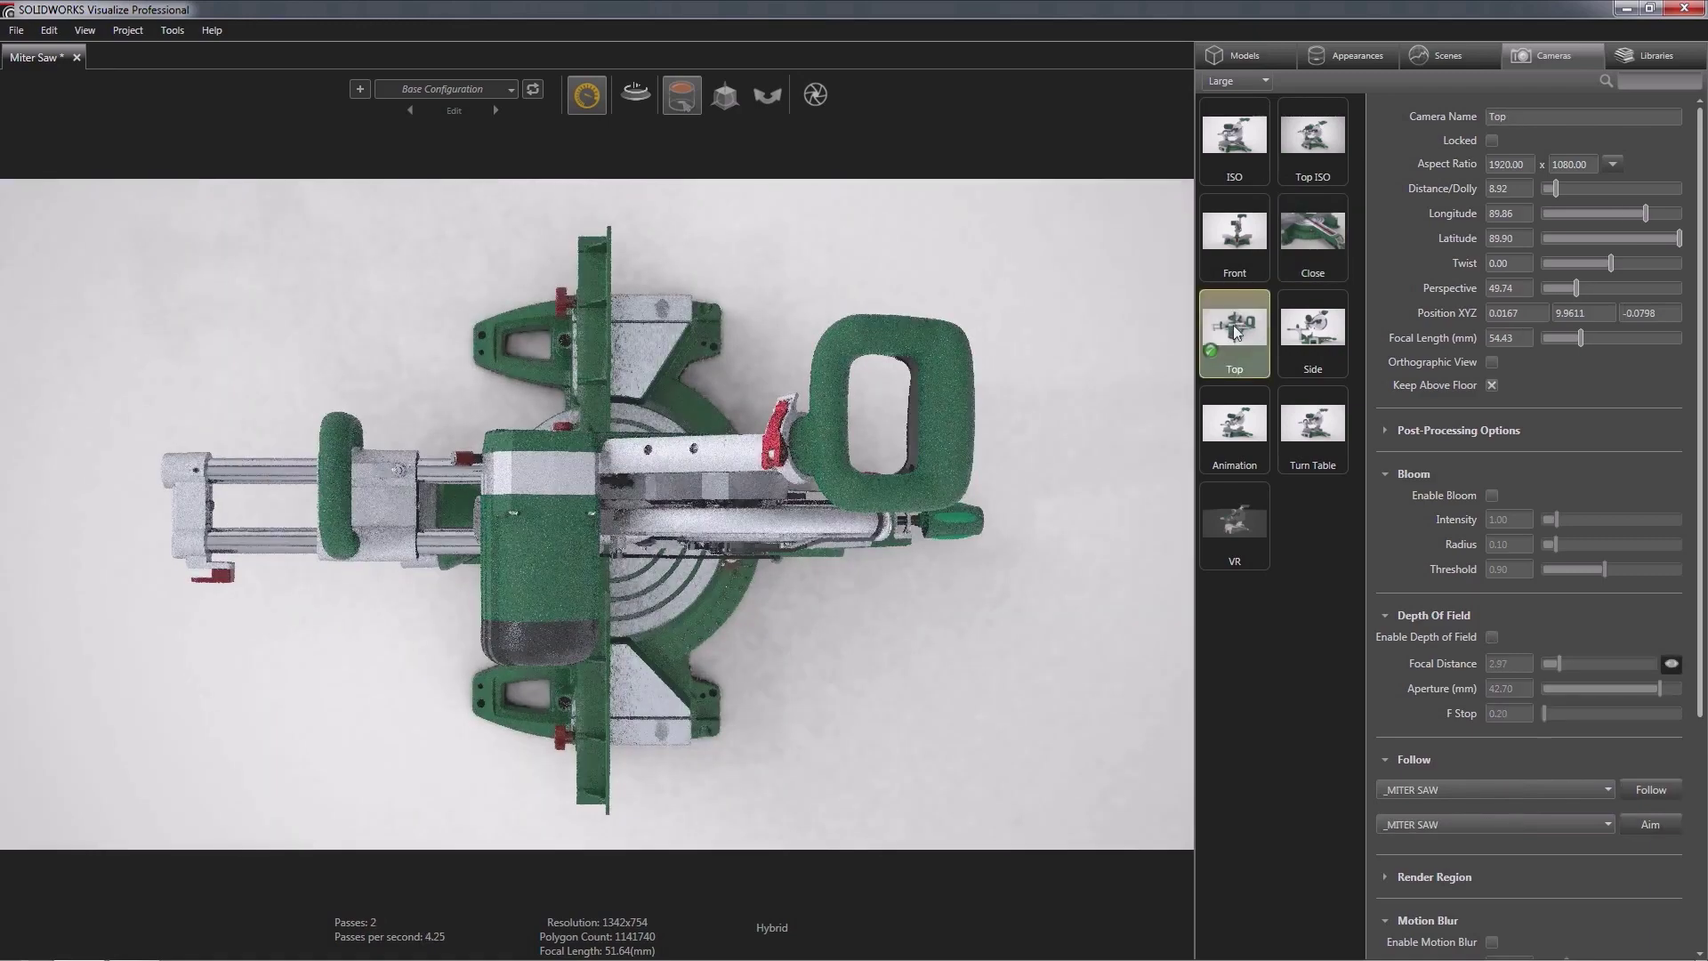
pyautogui.click(1301, 332)
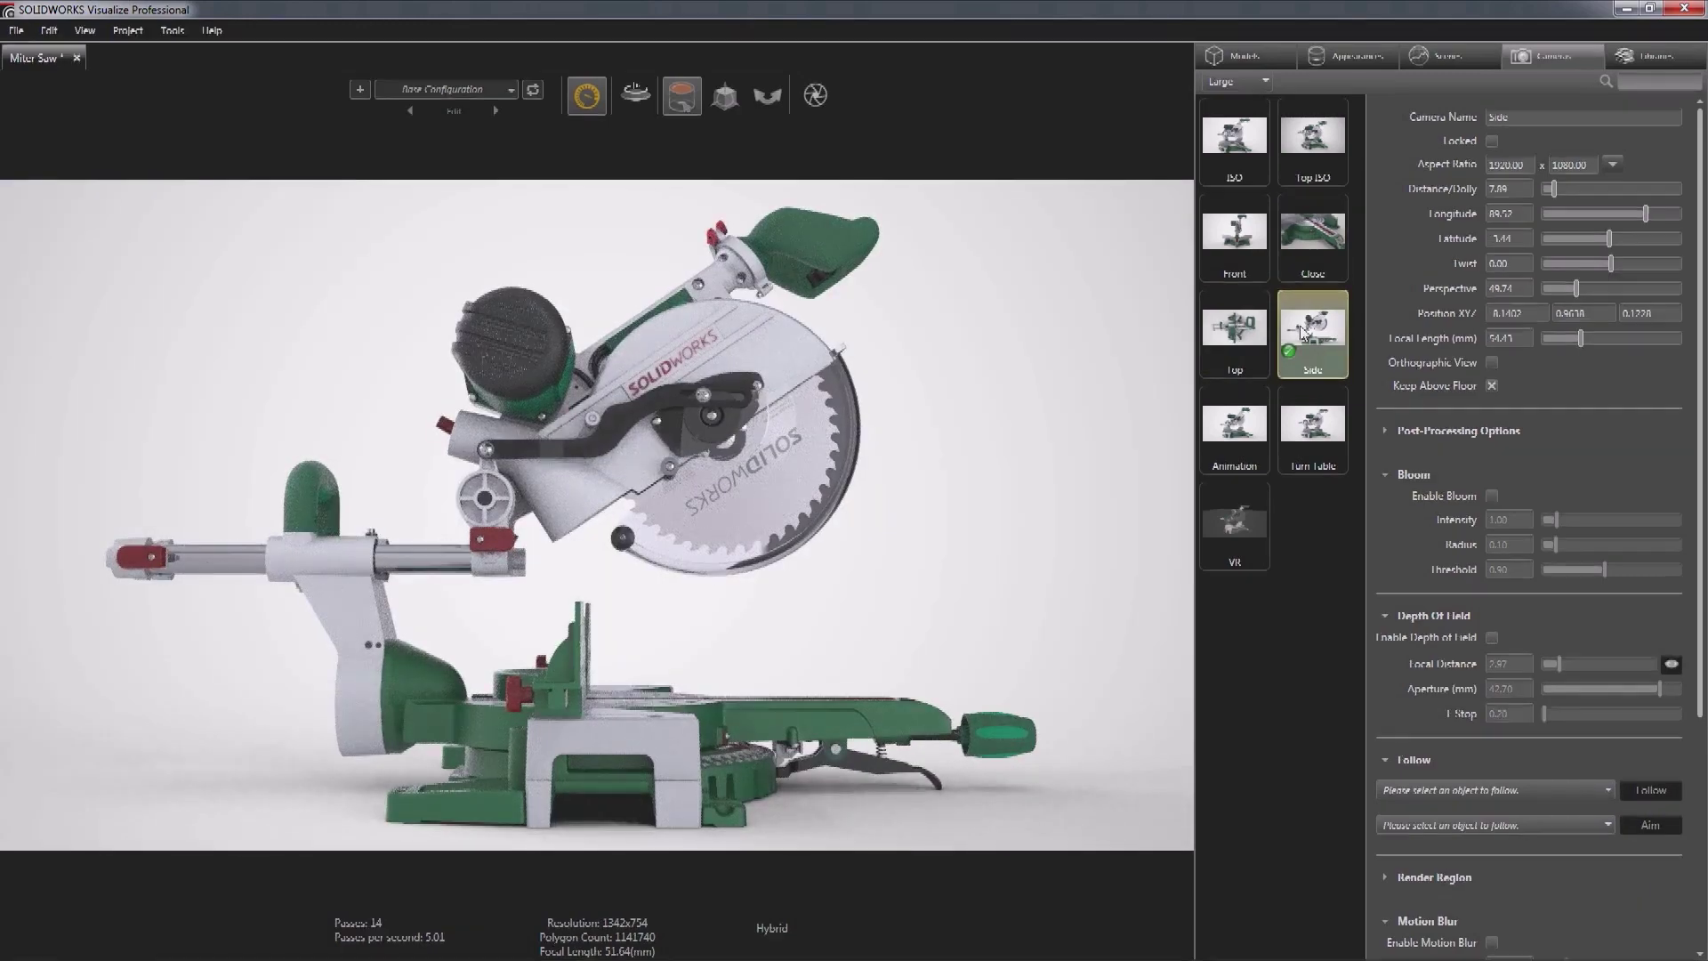